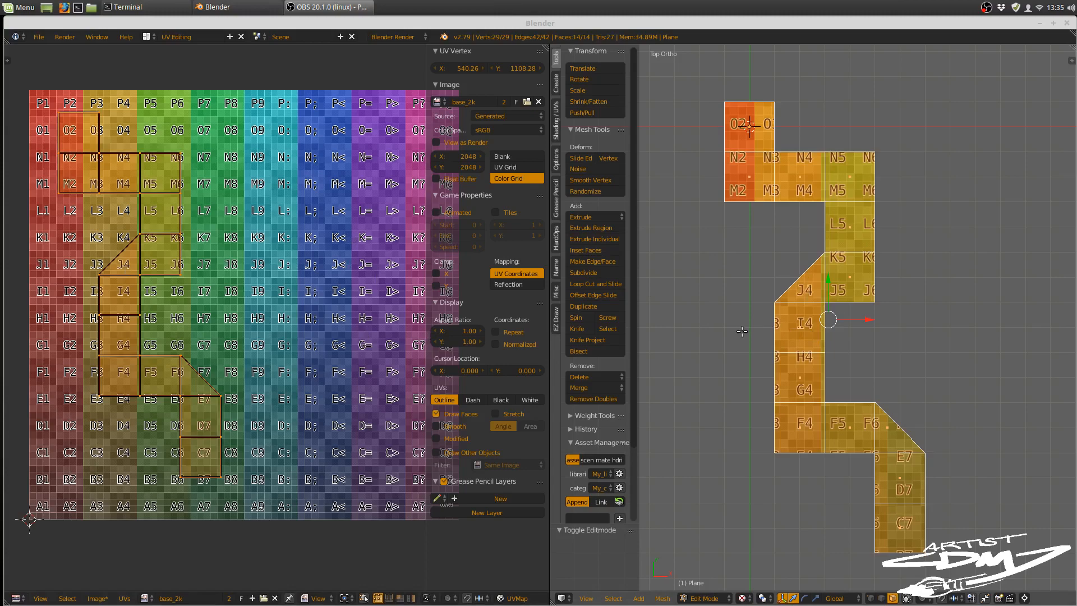
# Step: Switch to Blender, return to Object Mode with nothing selected, and show an empty scene layer with the 3D cursor at the origin
pyautogui.hotkey('alt', 'Tab')
pyautogui.press('Tab')
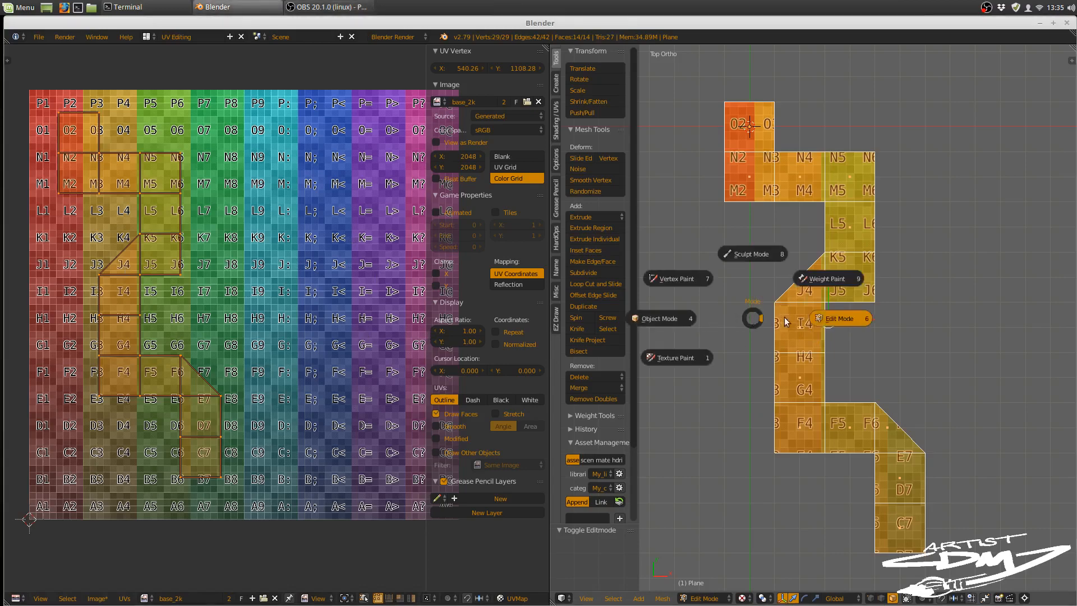
pyautogui.click(668, 317)
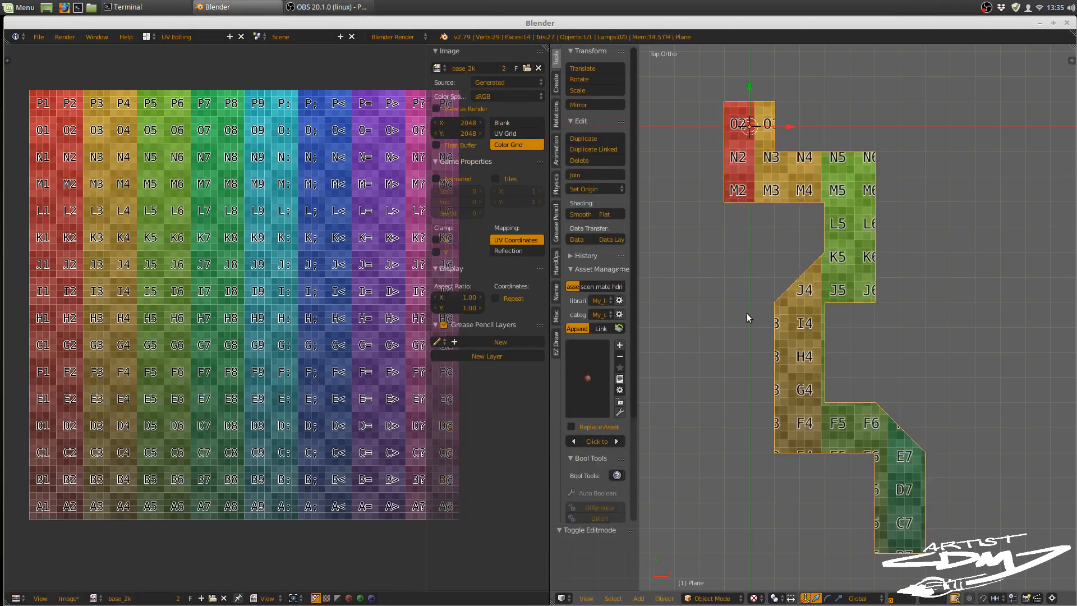
pyautogui.press('a')
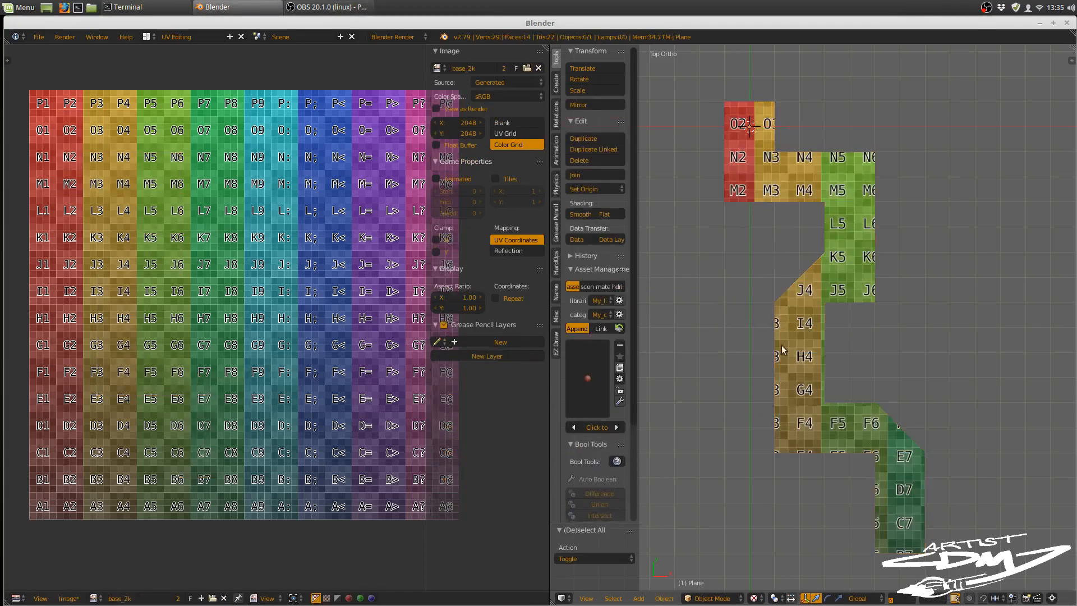
pyautogui.click(894, 597)
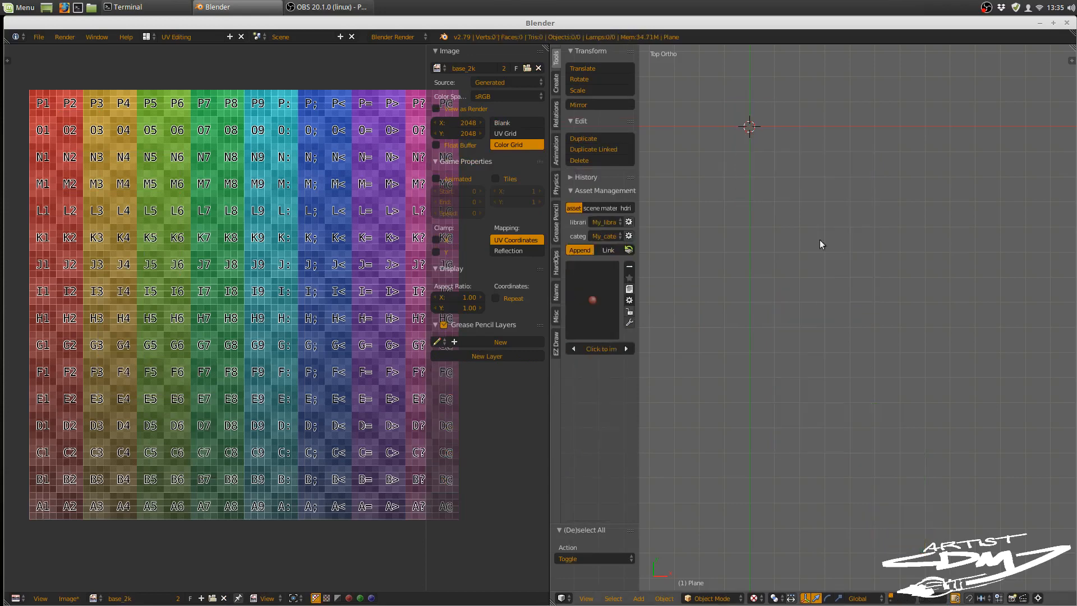
pyautogui.hotkey('shift', 'c')
# Step: Save the generated colour grid image to the Desktop as base_2k.png in 8-bit RGB PNG format
pyautogui.click(73, 599)
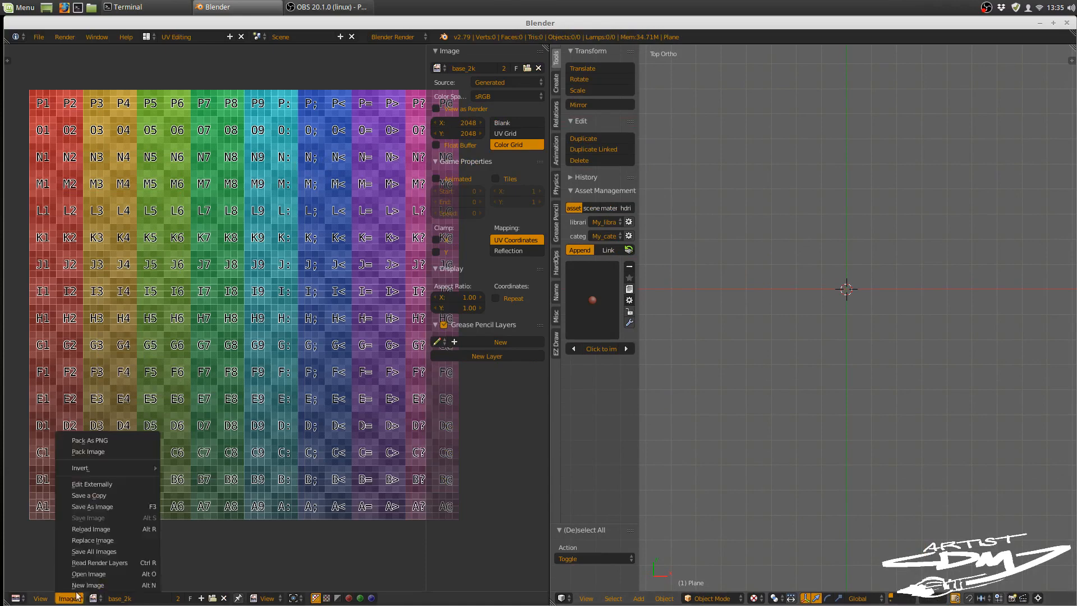
pyautogui.click(110, 506)
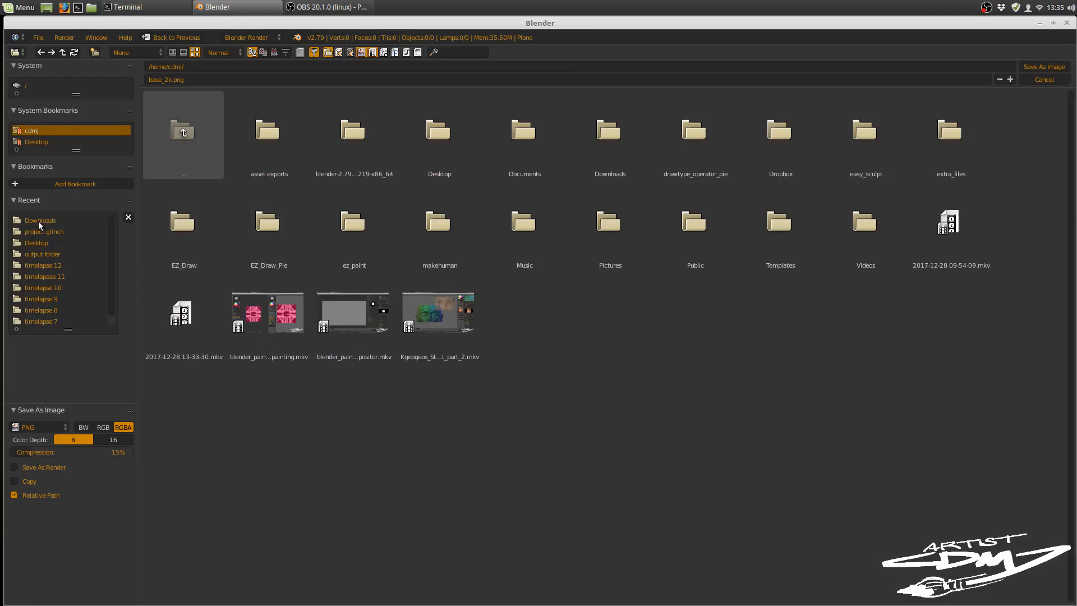
pyautogui.click(39, 241)
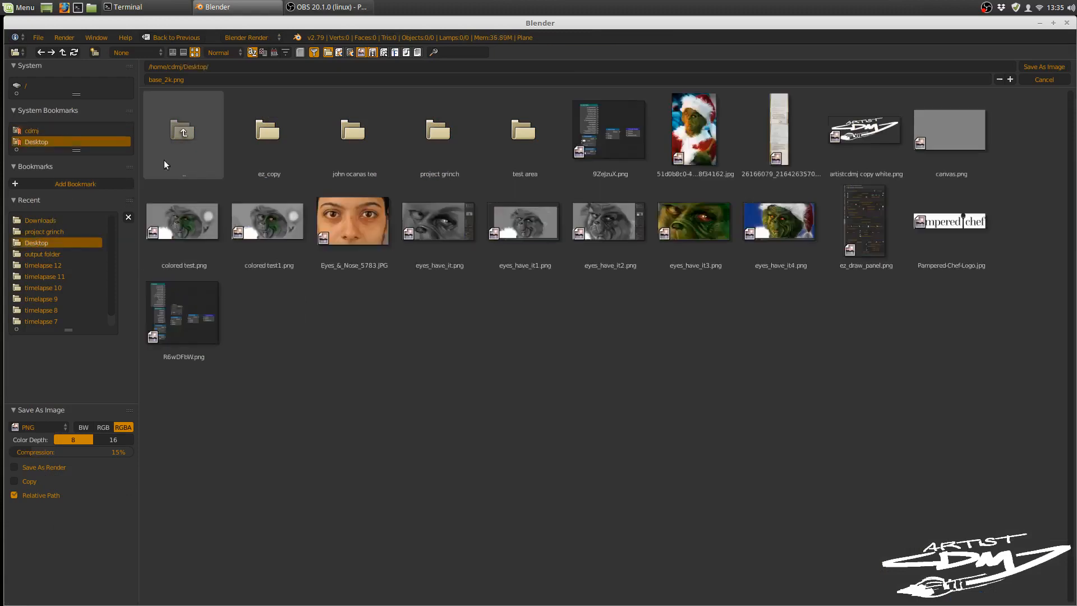
pyautogui.click(103, 427)
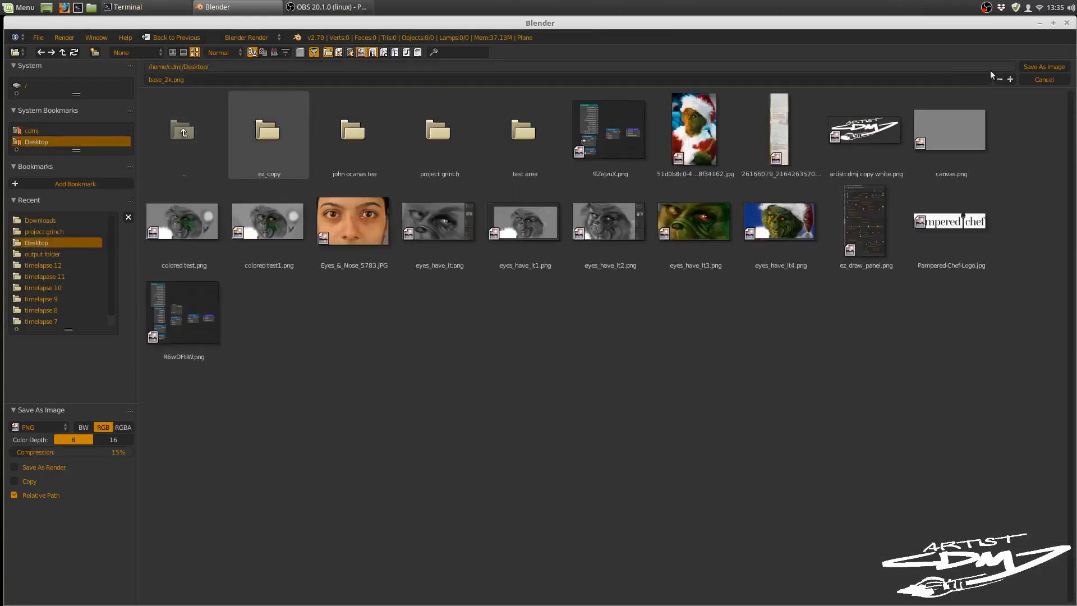
pyautogui.click(1053, 67)
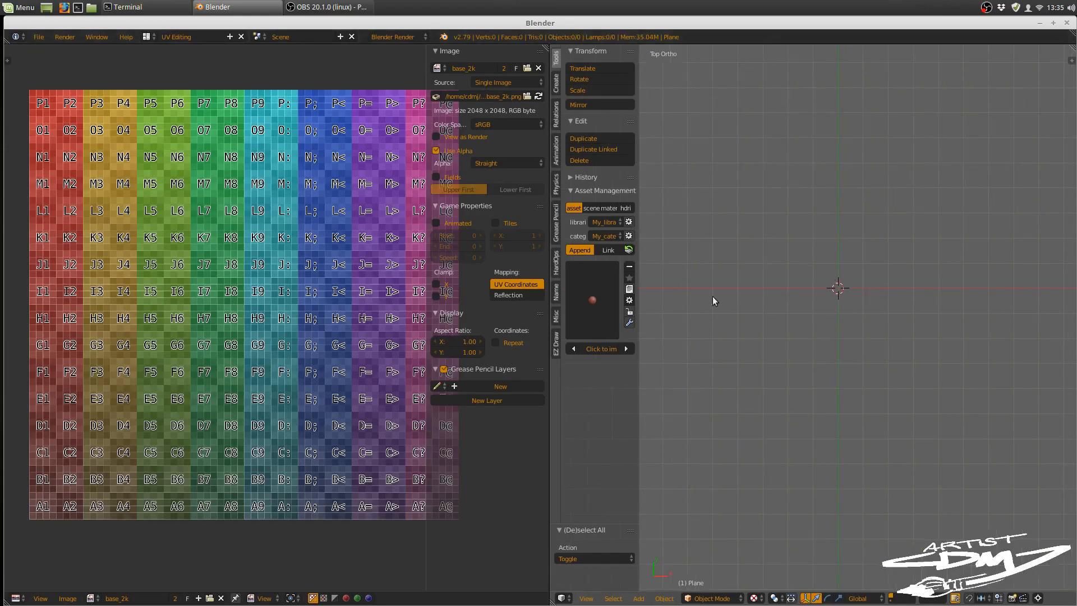
# Step: Add base_2k.png from the Desktop to the scene using Images as Planes
pyautogui.hotkey('shift', 'a')
pyautogui.moveTo(839, 286)
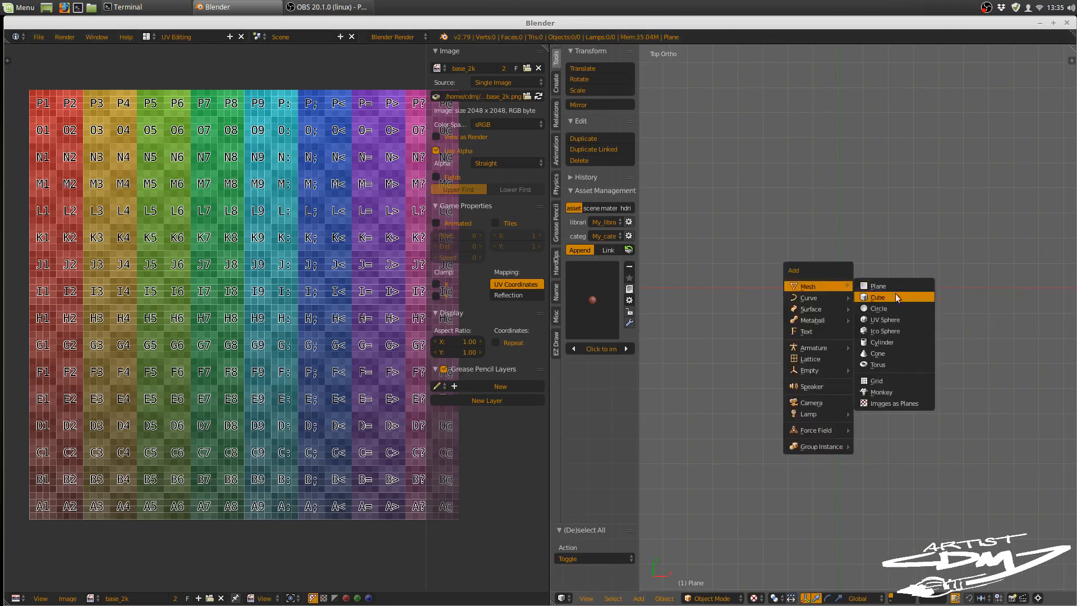
pyautogui.click(888, 406)
pyautogui.click(53, 222)
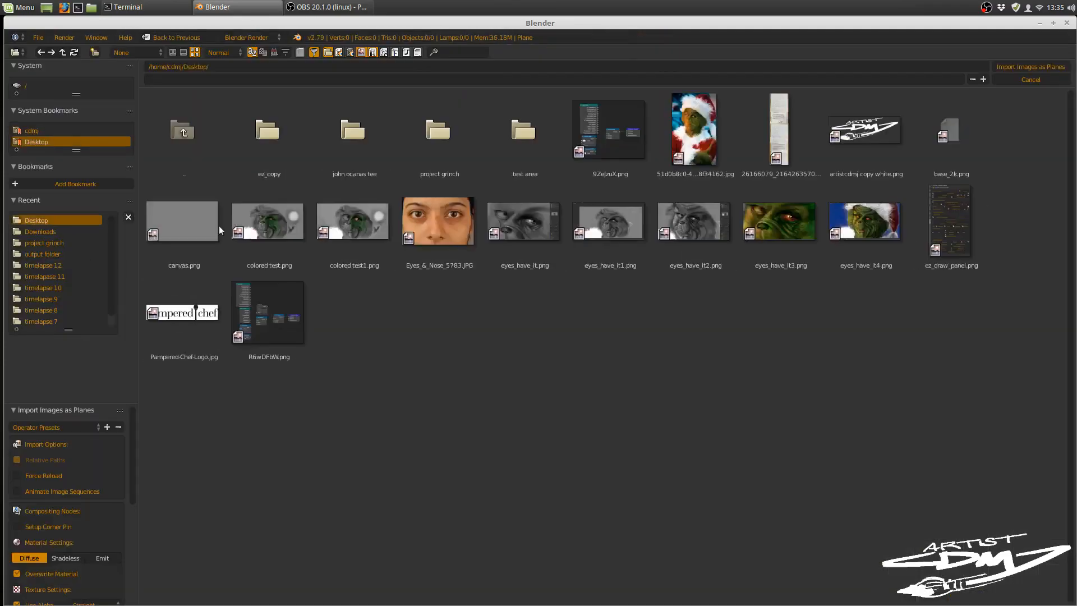
pyautogui.click(954, 135)
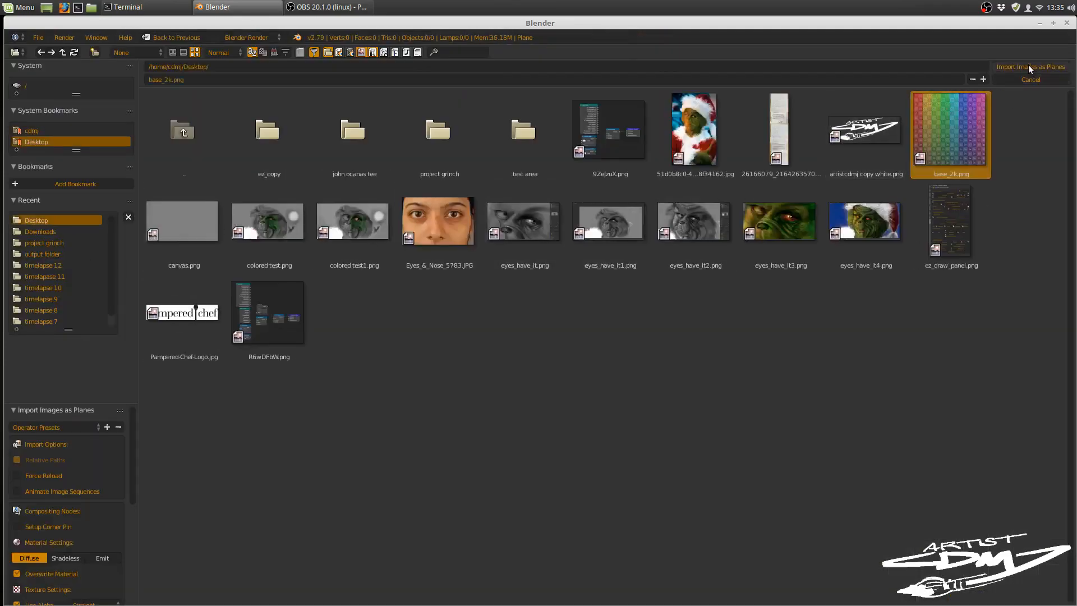
pyautogui.click(1030, 67)
pyautogui.scroll(2, 897, 361)
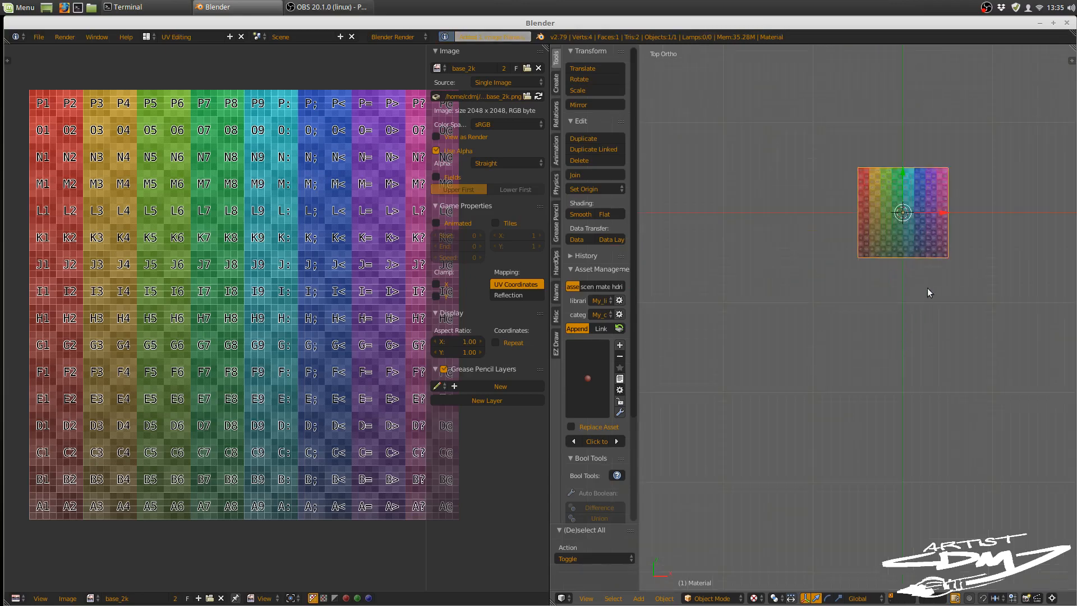
pyautogui.scroll(7, 870, 385)
pyautogui.keyDown('shift'); pyautogui.moveTo(927, 288); pyautogui.dragTo(822, 369, button='middle'); pyautogui.keyUp('shift')
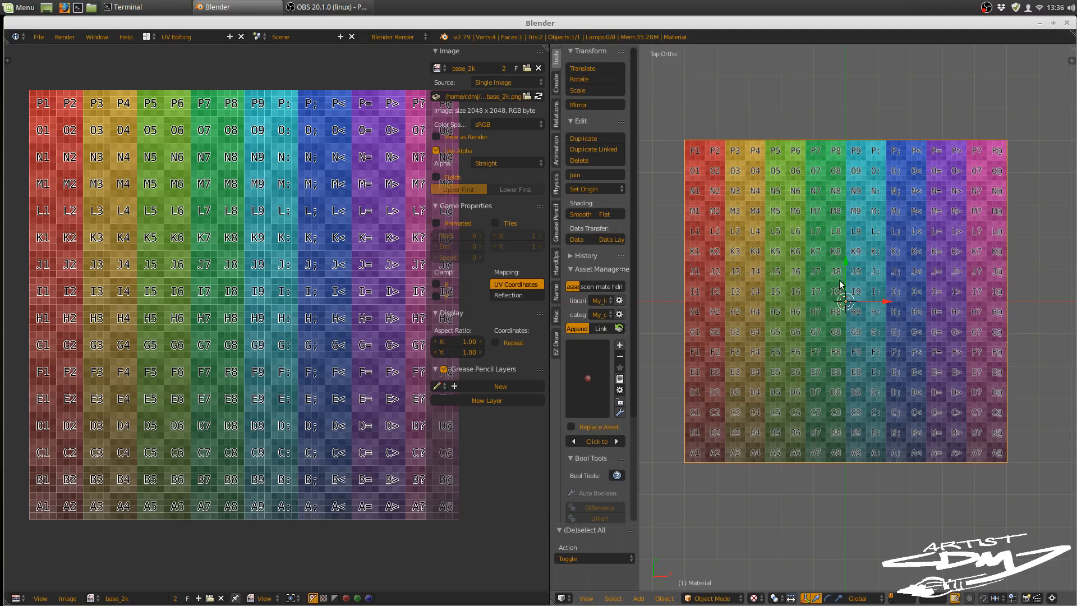
# Step: Subdivide the whole imported image plane with one cut in Edit Mode and return to Object Mode
pyautogui.press('Tab')
pyautogui.click(926, 287)
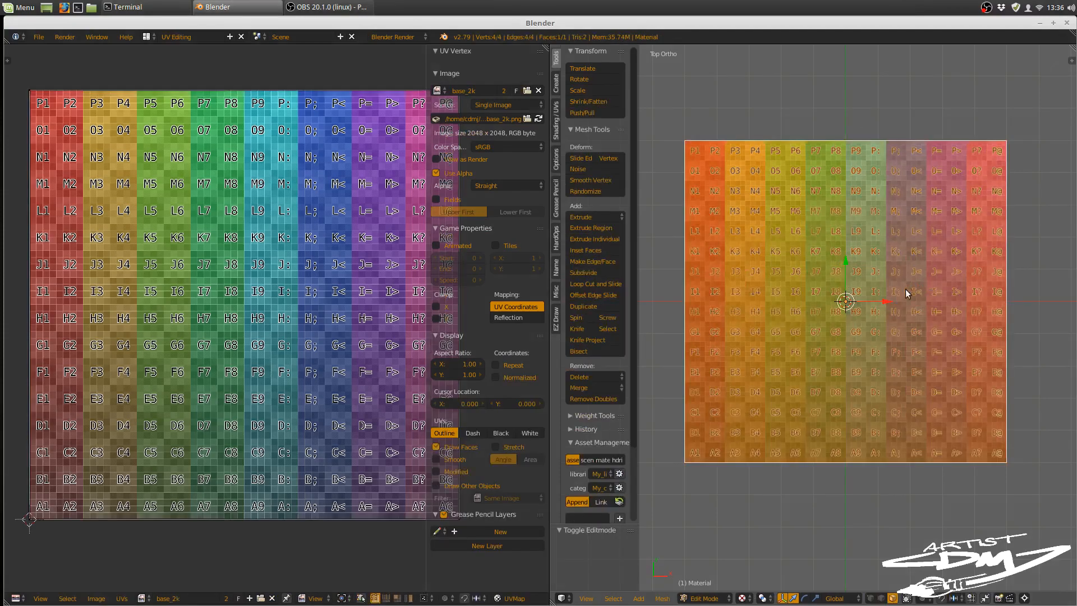
pyautogui.press('w')
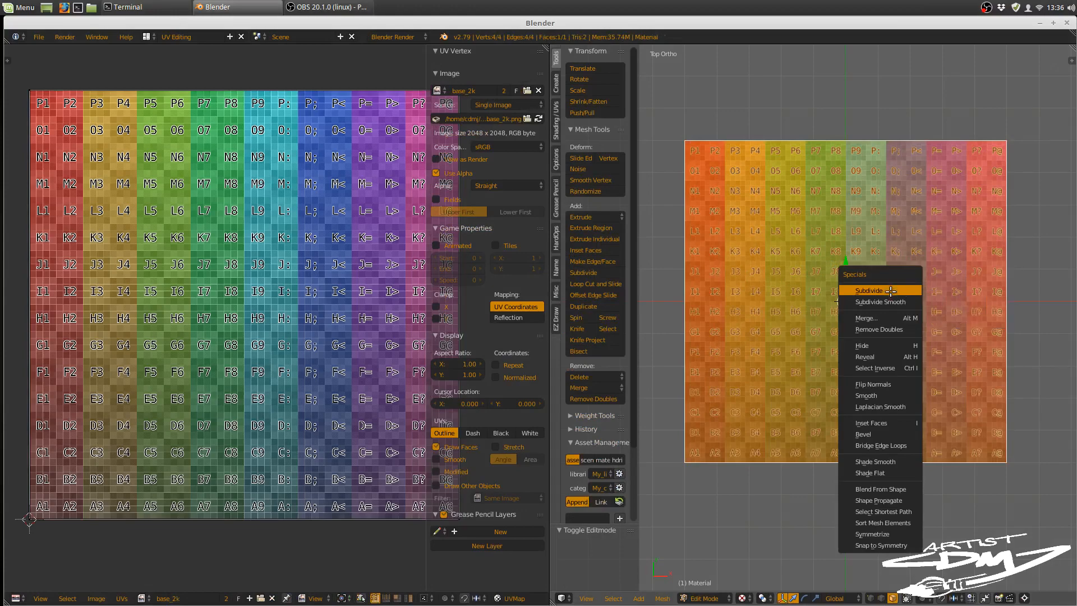
pyautogui.click(892, 290)
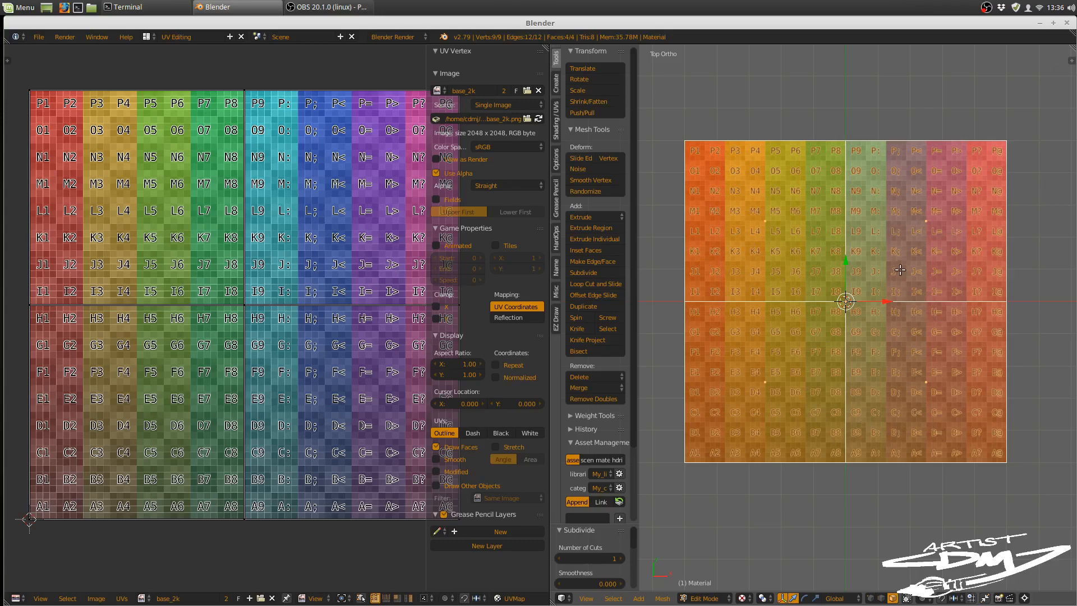
pyautogui.press('Tab')
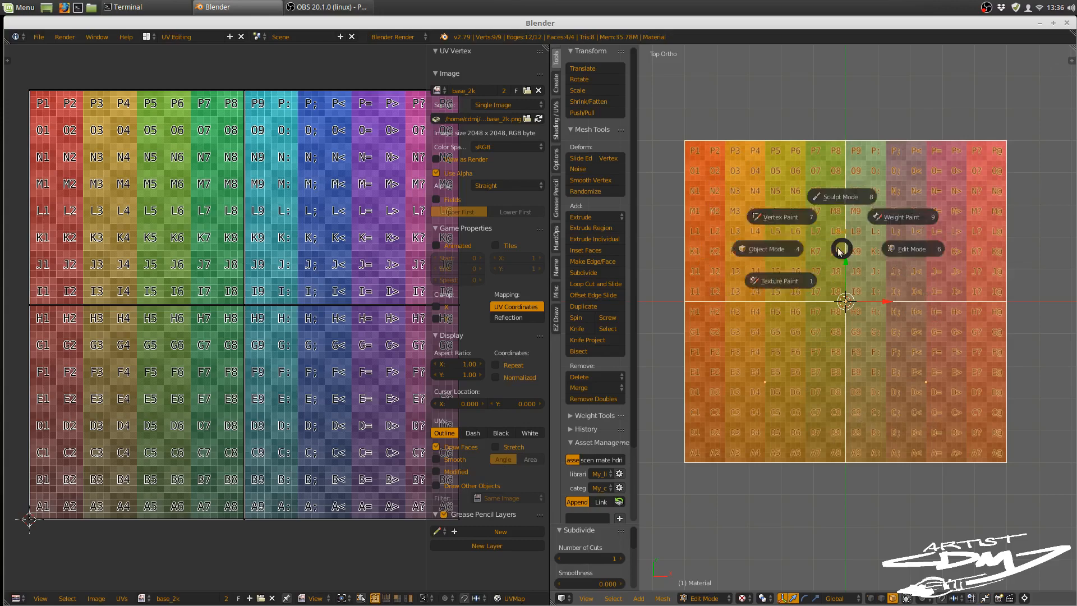
pyautogui.click(761, 249)
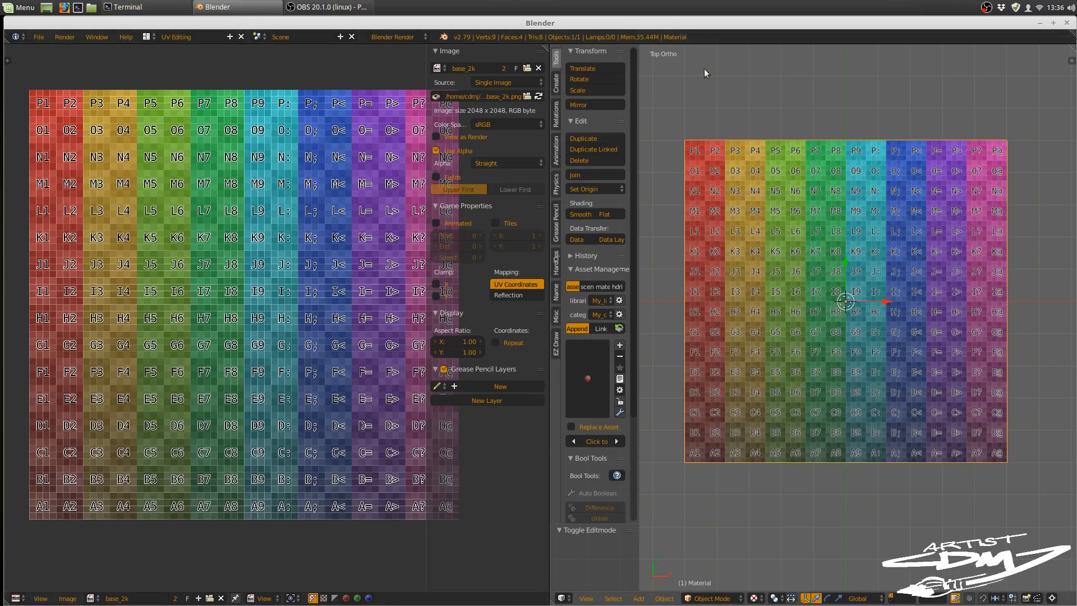
# Step: Widen the 3D view and split off a new area beside it as a Properties editor
pyautogui.moveTo(550, 67); pyautogui.dragTo(447, 70)
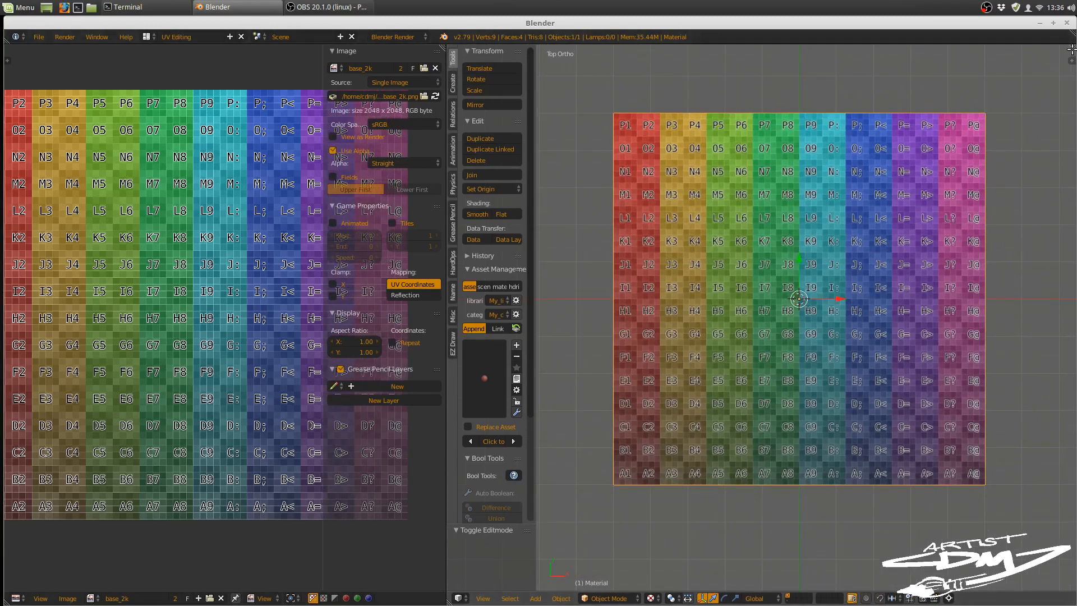
pyautogui.moveTo(1071, 50); pyautogui.dragTo(917, 46)
pyautogui.click(931, 598)
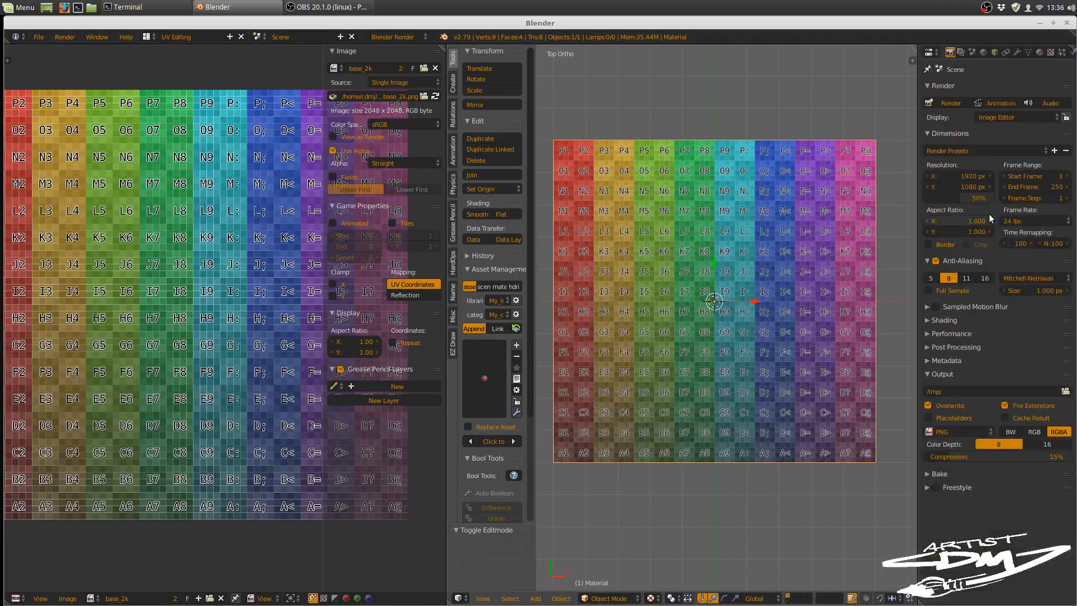
# Step: Create a new brush texture for the TexDraw brush in the texture properties
pyautogui.click(1051, 52)
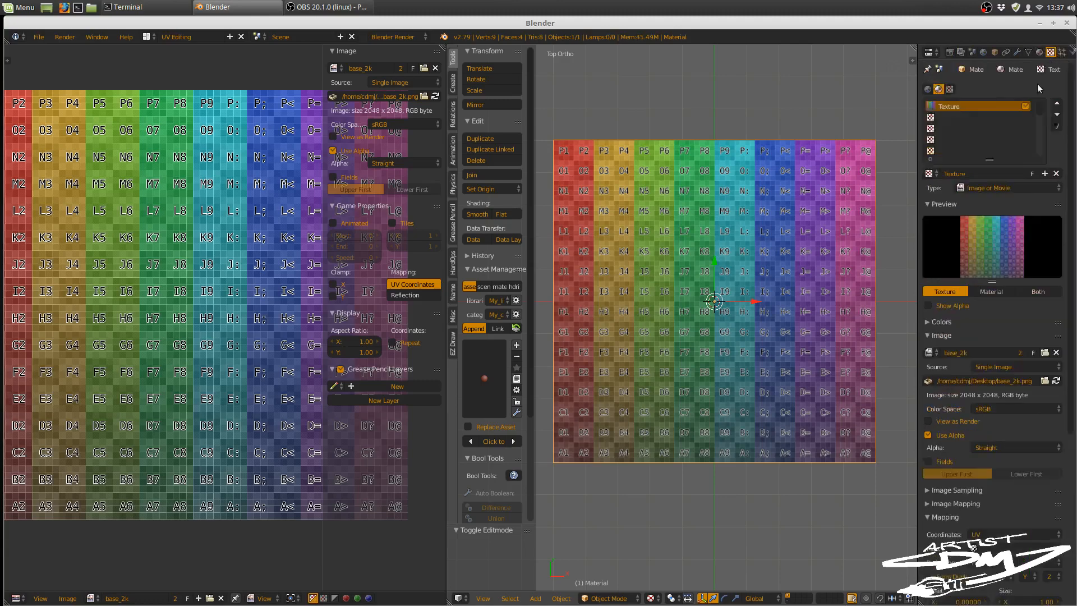
pyautogui.click(951, 89)
pyautogui.click(1004, 110)
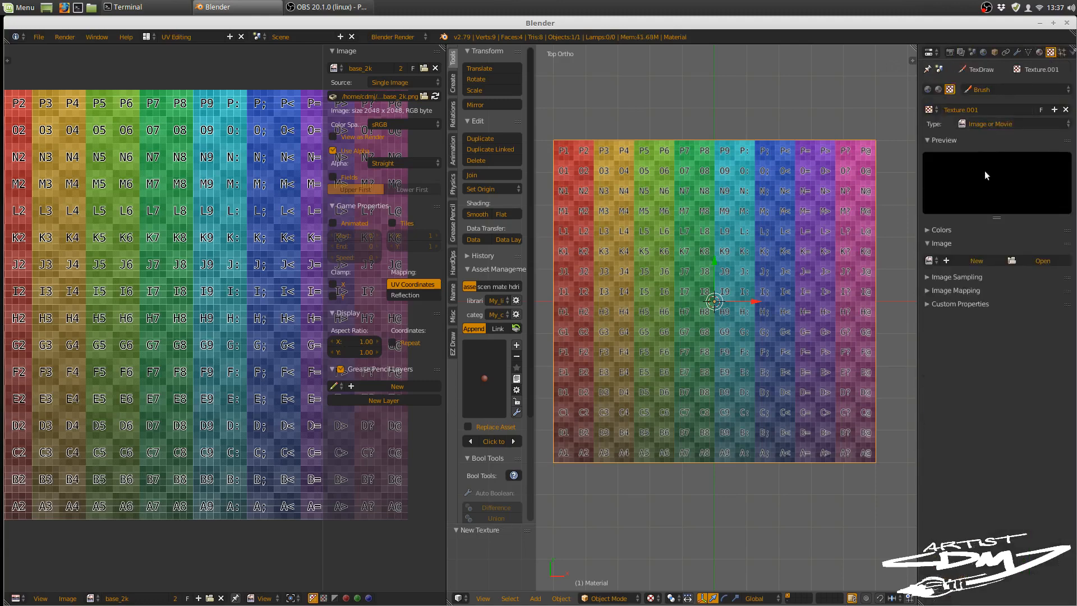
# Step: Load concrete_cracked_craigo.png from the Dropbox folder New Tileable Blender Made as the brush texture's image
pyautogui.click(1032, 259)
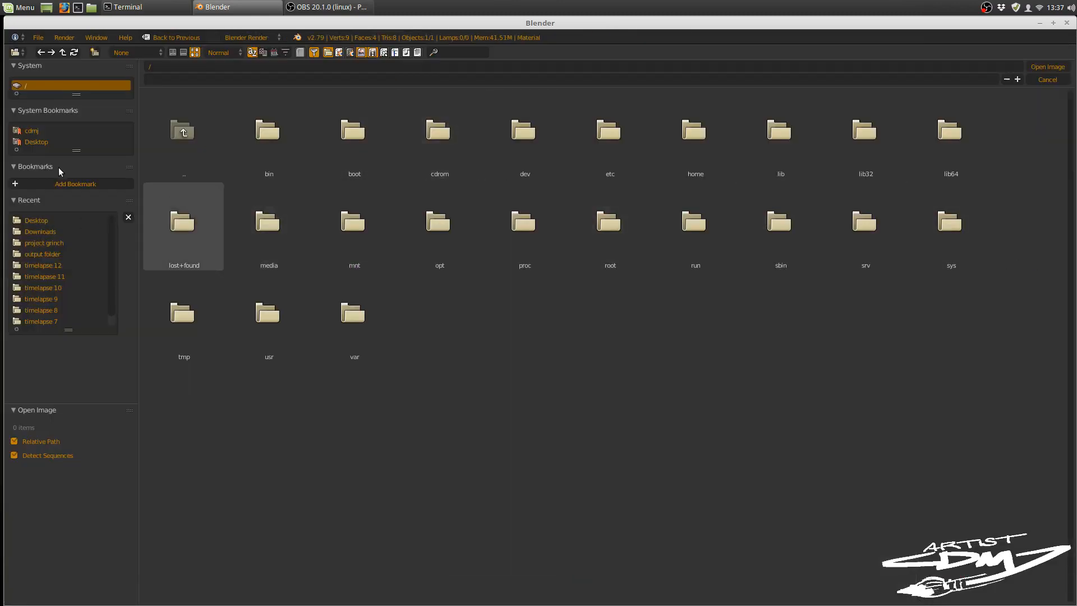
pyautogui.click(32, 130)
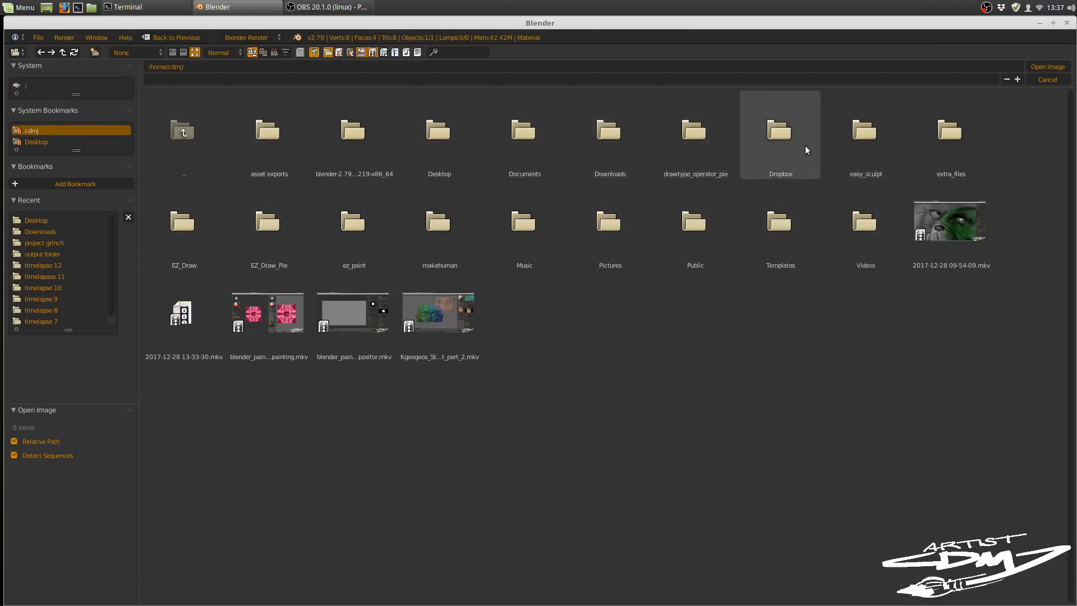
pyautogui.click(786, 143)
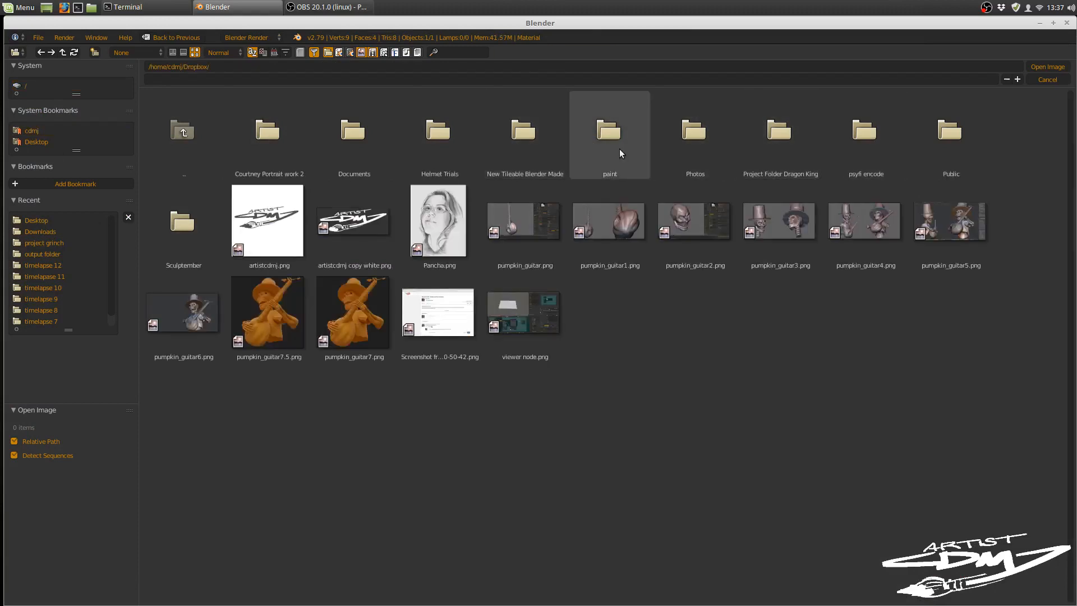
pyautogui.click(513, 146)
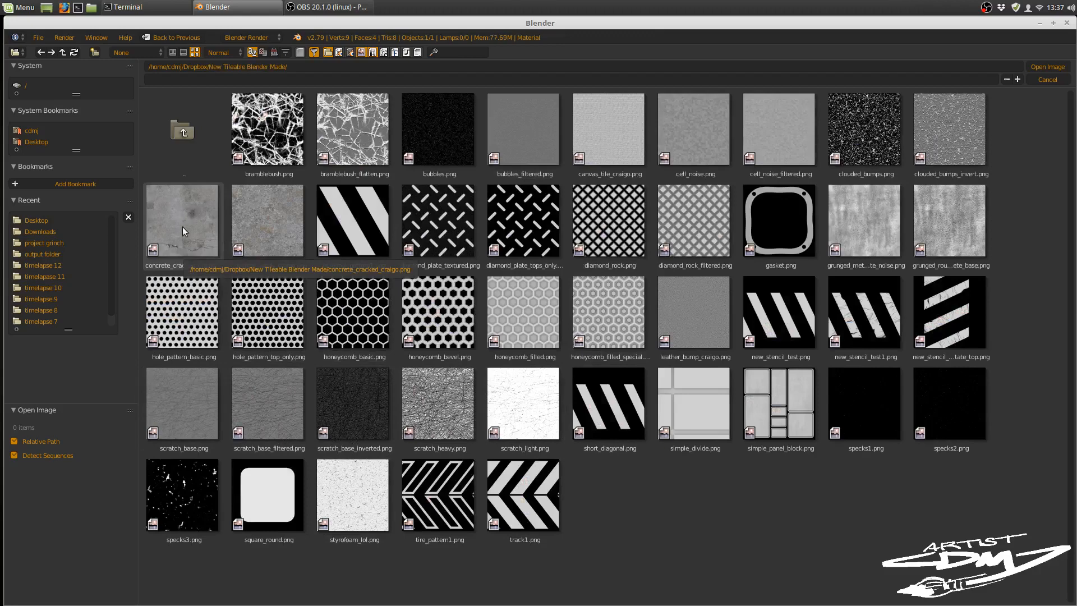
pyautogui.click(193, 211)
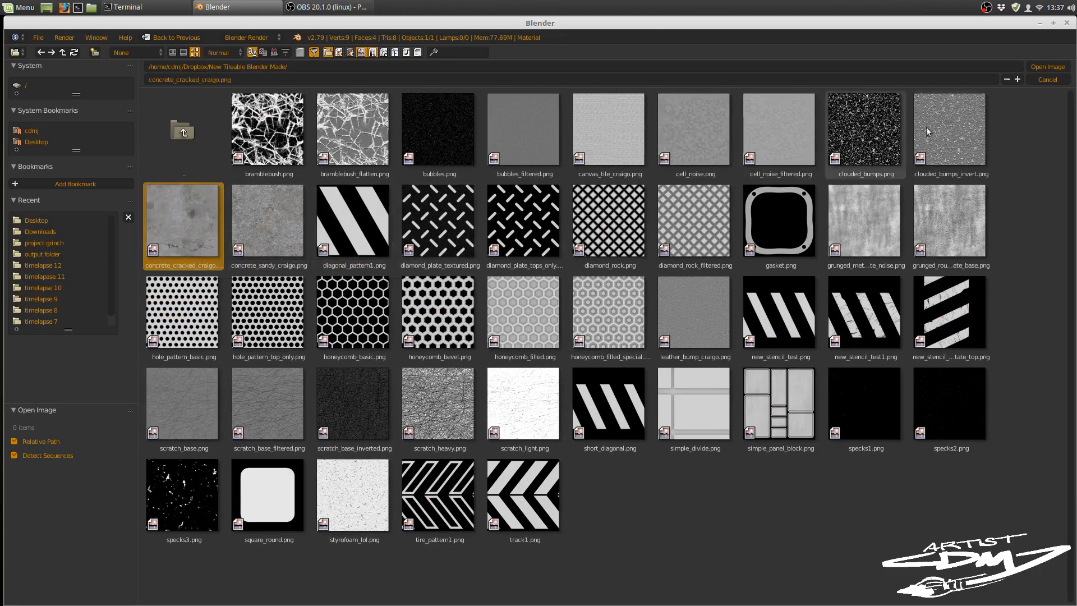
pyautogui.click(1048, 67)
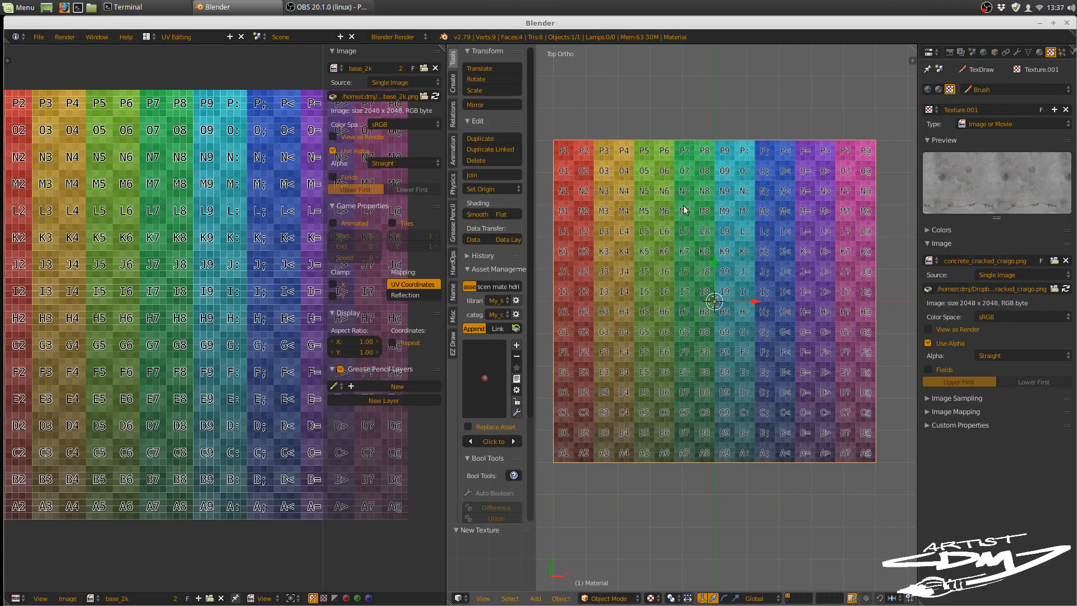
# Step: Set the brush texture's image mapping extension to Clip and check its image sampling options
pyautogui.scroll(1, 692, 316)
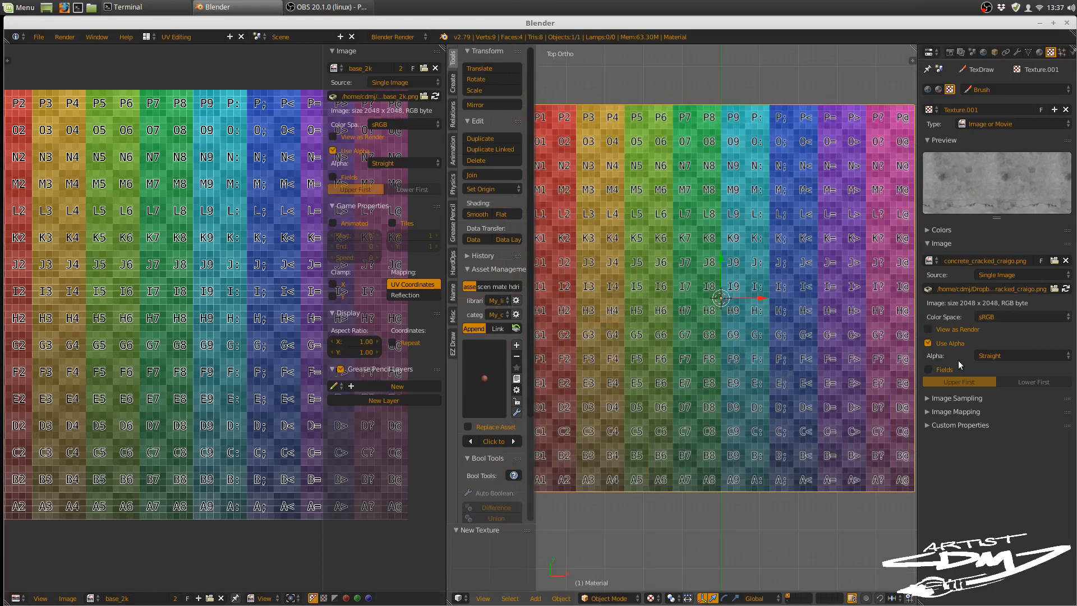
pyautogui.click(927, 412)
pyautogui.click(1004, 428)
pyautogui.click(1005, 403)
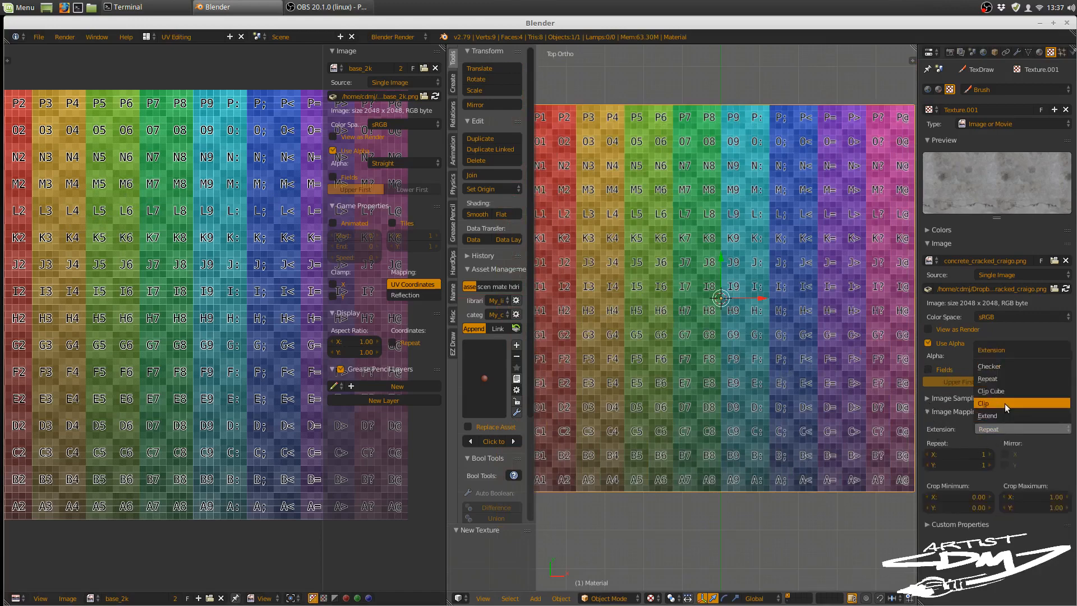
pyautogui.click(925, 399)
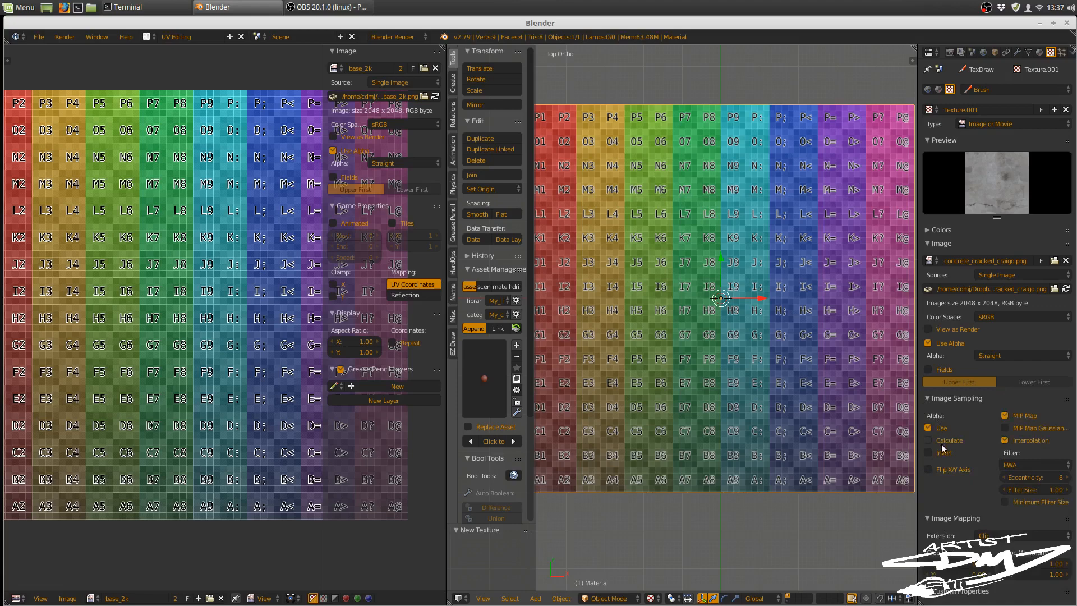
pyautogui.click(929, 399)
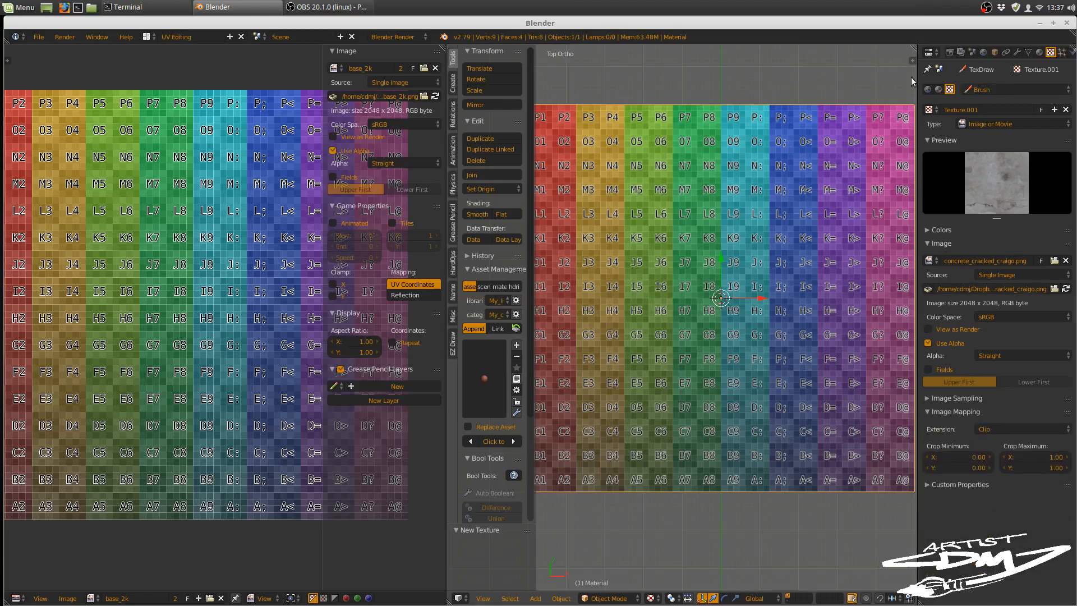
pyautogui.keyDown('shift'); pyautogui.moveTo(736, 241); pyautogui.dragTo(742, 262, button='middle'); pyautogui.keyUp('shift')
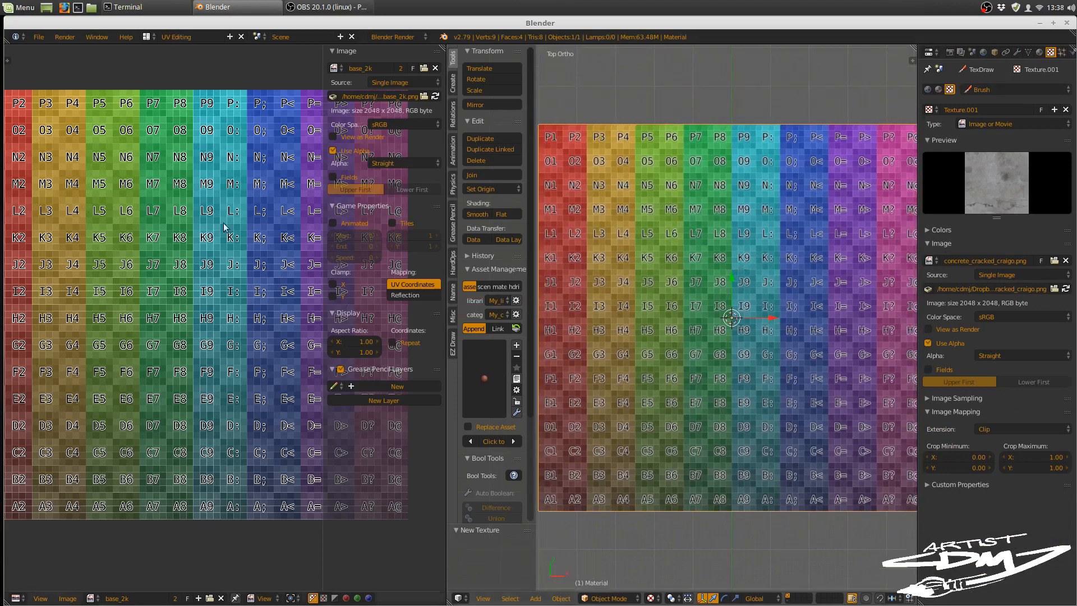
# Step: Display the layer holding the stepped plane made of squares and switch that plane to Texture Paint mode
pyautogui.moveTo(154, 250); pyautogui.dragTo(197, 274, button='middle')
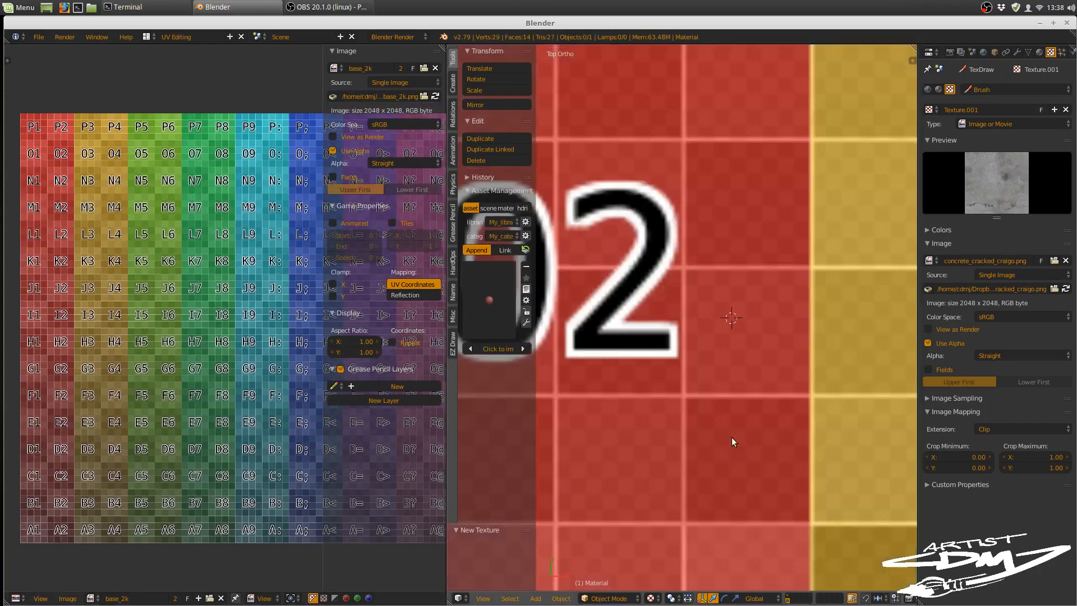
pyautogui.scroll(-10, 734, 421)
pyautogui.keyDown('shift'); pyautogui.moveTo(739, 406); pyautogui.dragTo(676, 306, button='middle'); pyautogui.keyUp('shift')
pyautogui.rightClick(685, 304)
pyautogui.hotkey('ctrl', 'Tab')
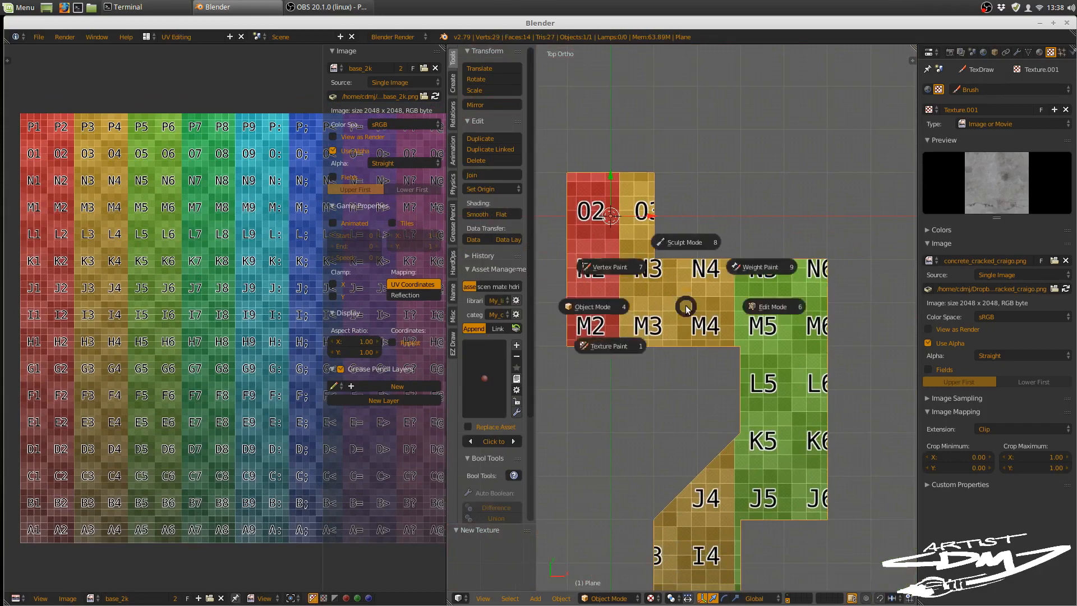
pyautogui.click(619, 353)
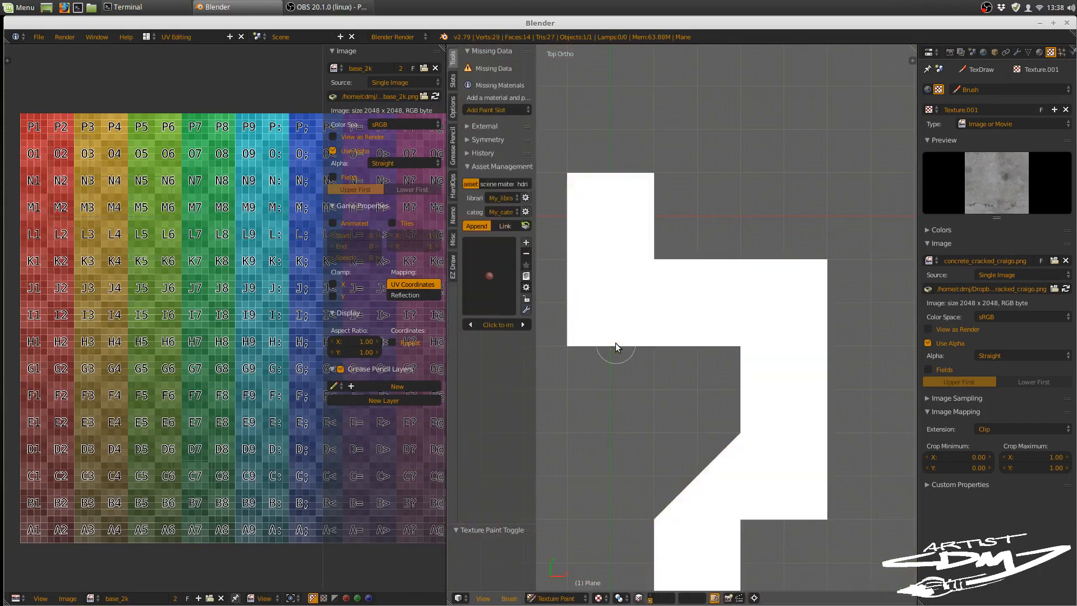
# Step: Give the stepped plane a new material and assign the existing texture named Texture to its first texture slot
pyautogui.moveTo(642, 339)
pyautogui.keyDown('shift'); pyautogui.mouseDown(button='middle')
pyautogui.moveTo(668, 312)
pyautogui.moveTo(704, 305)
pyautogui.mouseUp(button='middle'); pyautogui.keyUp('shift')
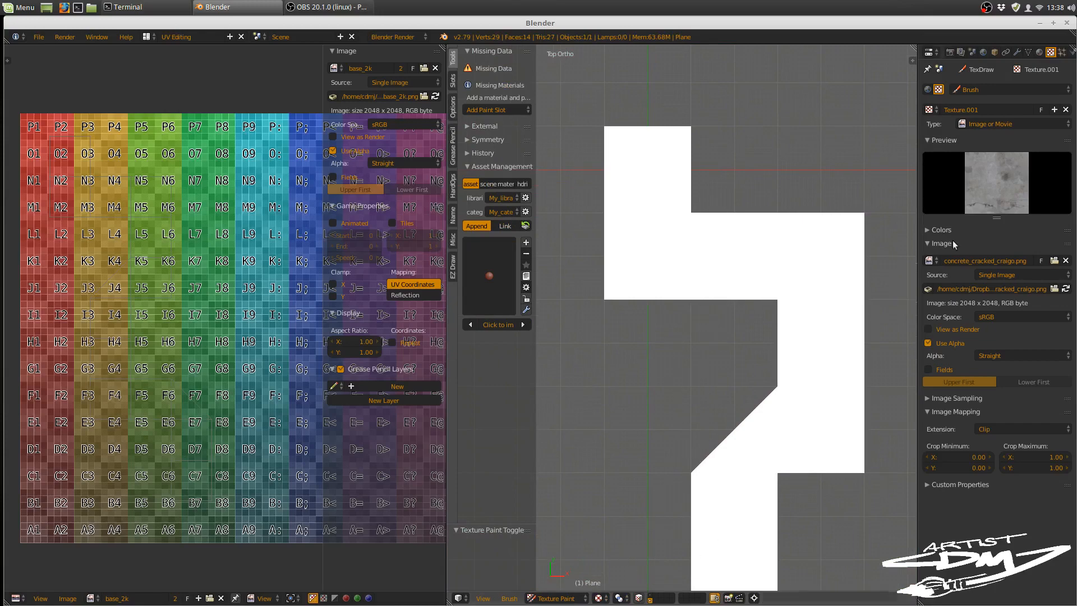
pyautogui.click(1039, 52)
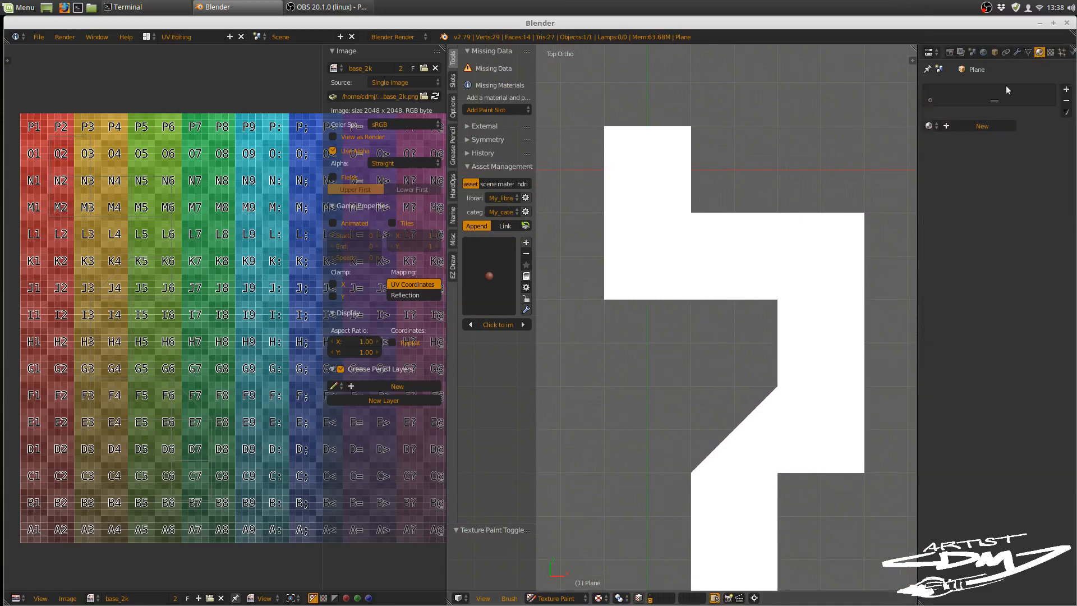
pyautogui.click(960, 127)
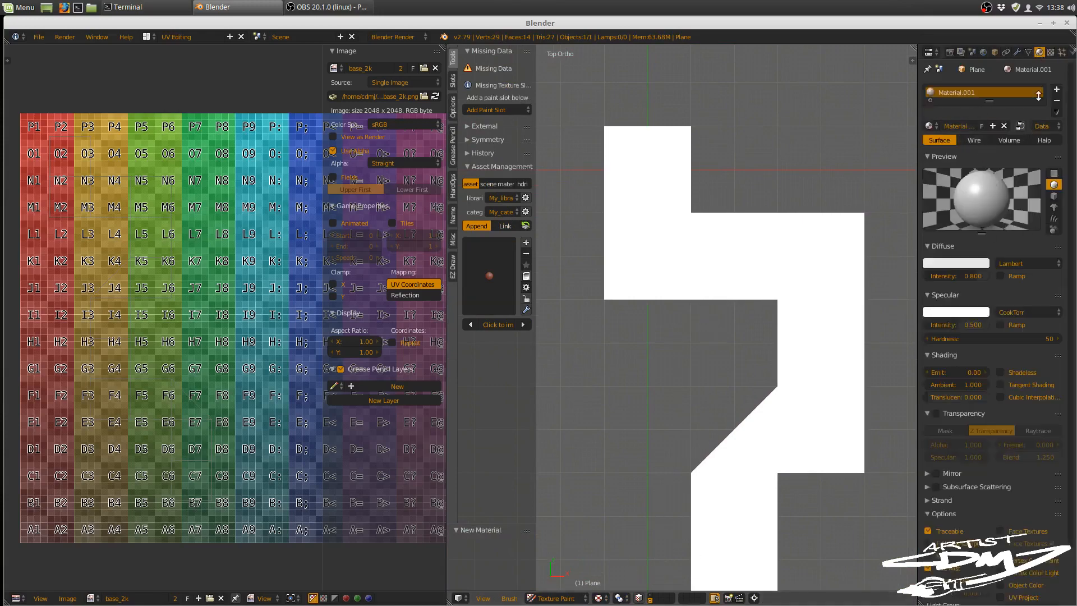
pyautogui.click(1051, 52)
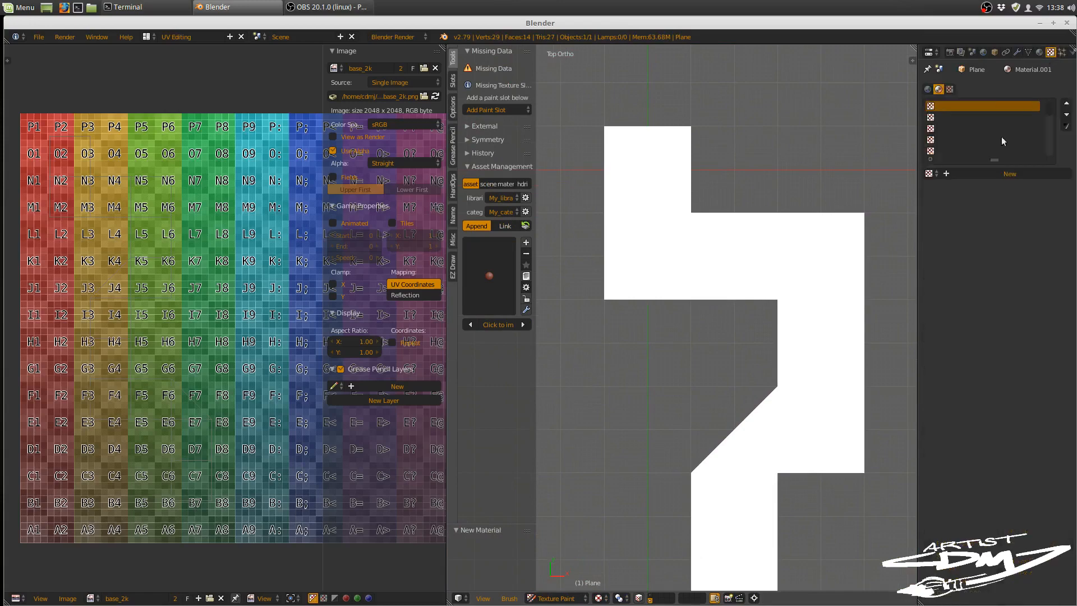
pyautogui.click(931, 174)
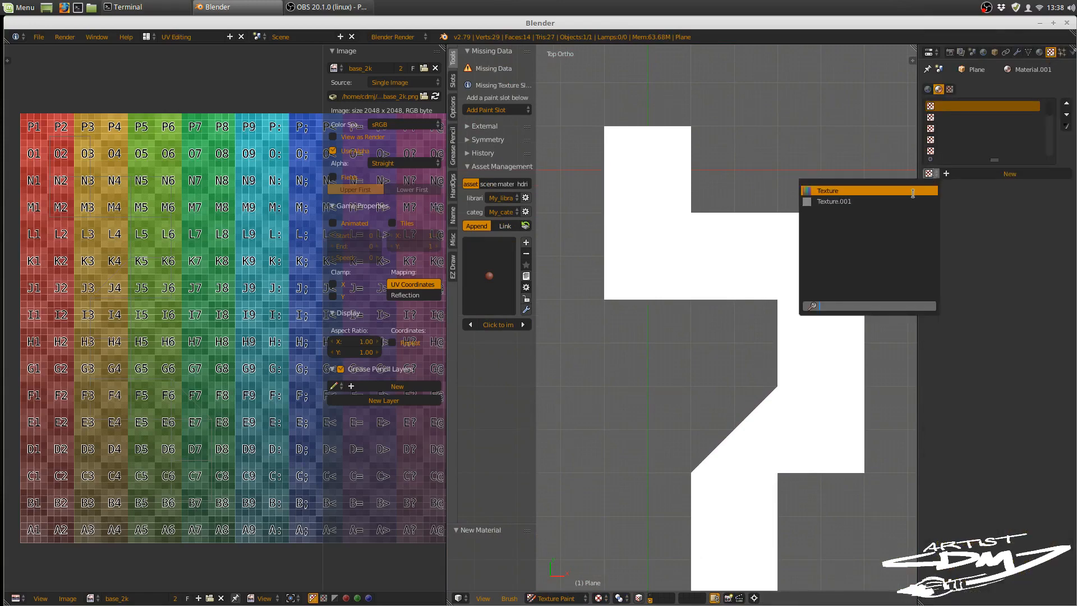
pyautogui.click(893, 190)
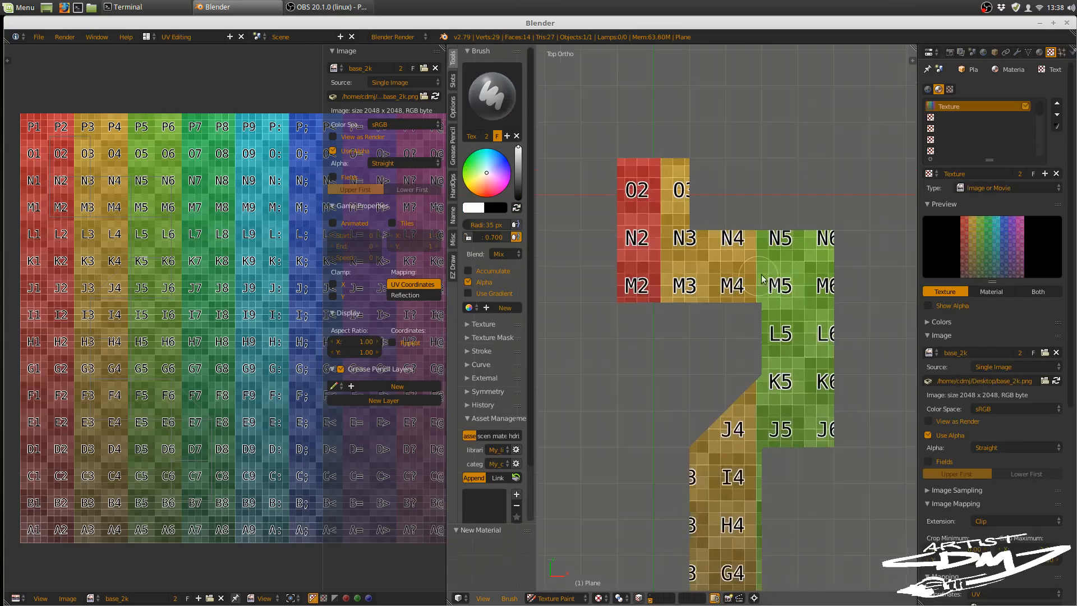
# Step: Enable face selection masking for painting and select the plane's uppermost square face around O2
pyautogui.scroll(3, 721, 376)
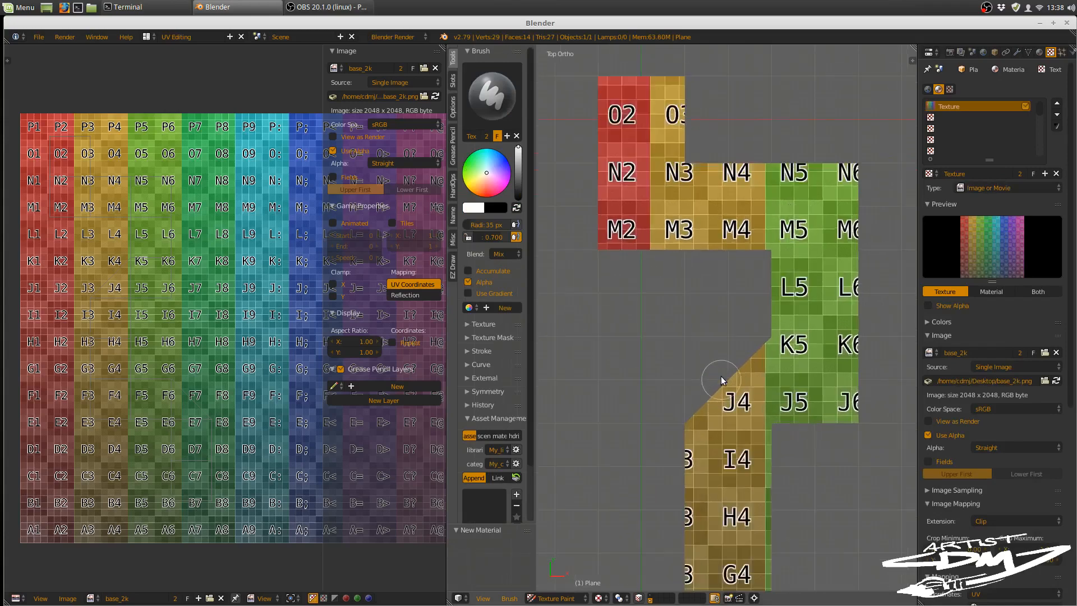
pyautogui.keyDown('shift'); pyautogui.moveTo(726, 326); pyautogui.dragTo(737, 399, button='middle'); pyautogui.keyUp('shift')
pyautogui.keyDown('shift'); pyautogui.moveTo(715, 307); pyautogui.dragTo(730, 365, button='middle'); pyautogui.keyUp('shift')
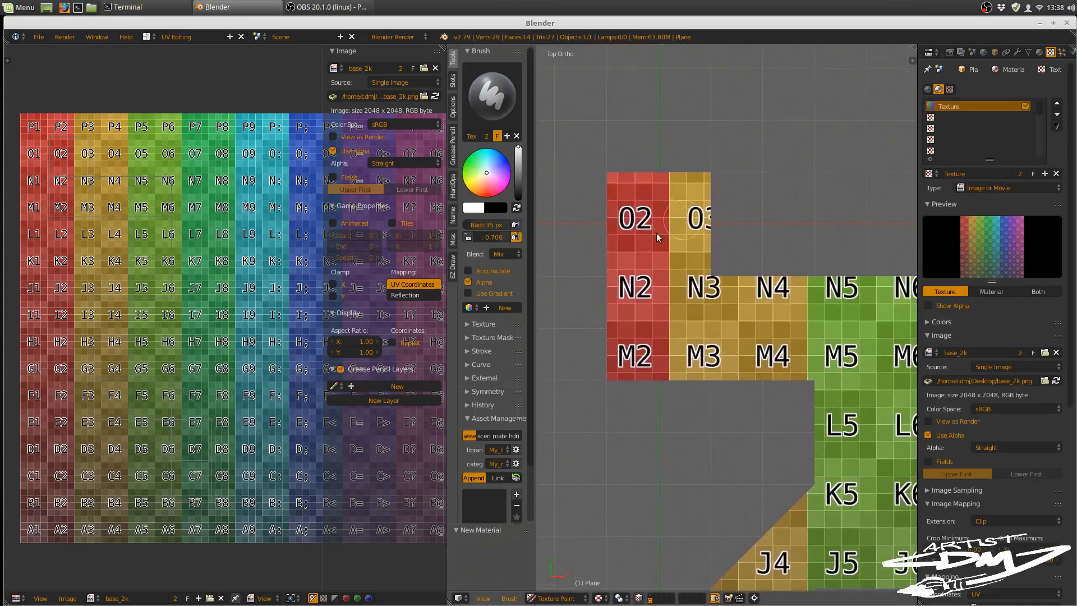
pyautogui.click(640, 598)
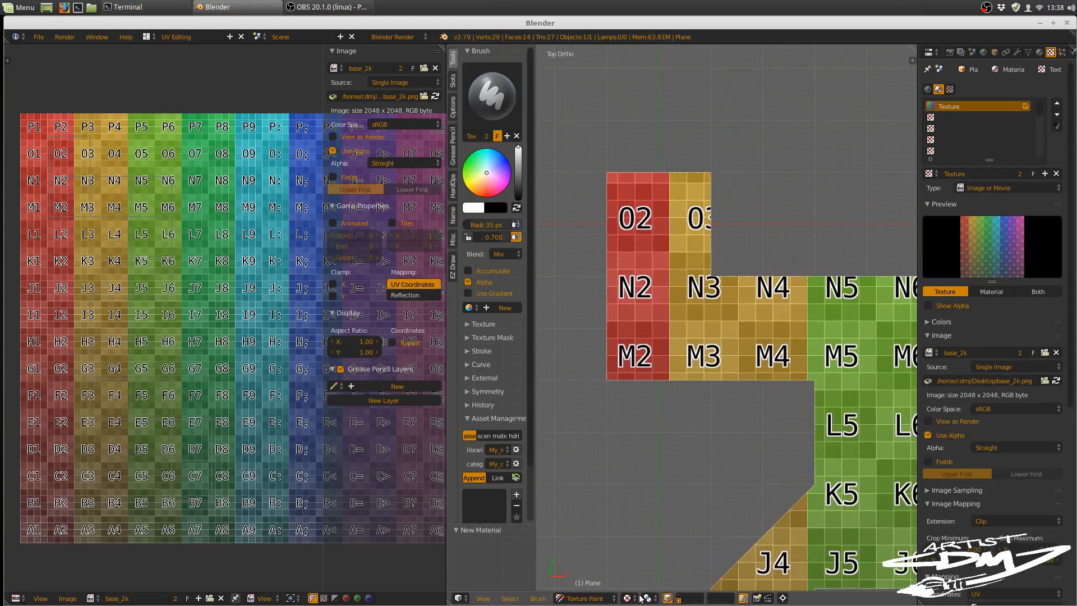
pyautogui.rightClick(670, 217)
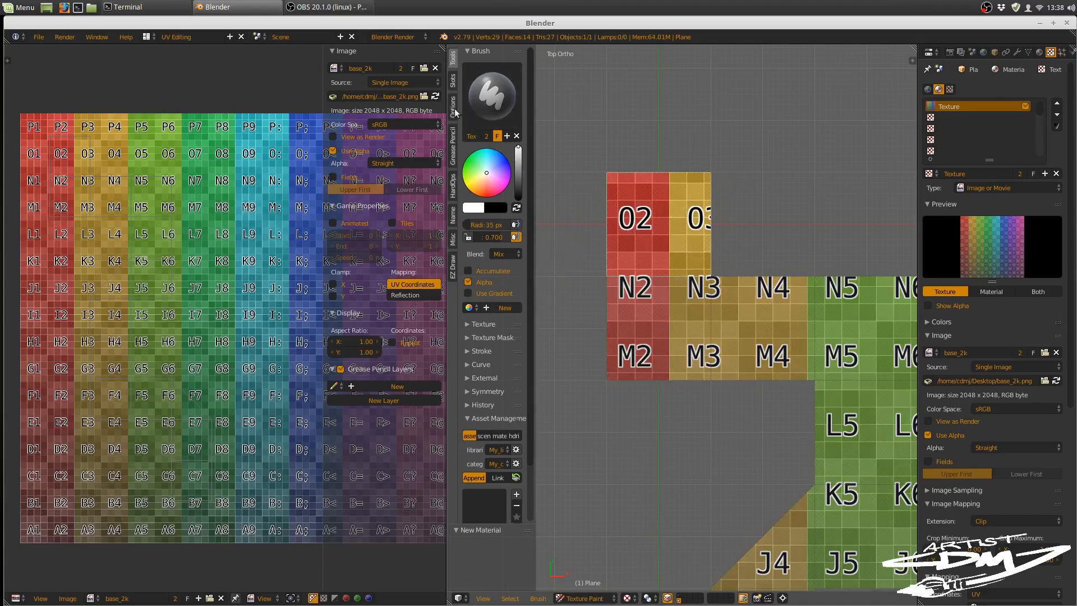
# Step: Set the concrete brush texture's mapping to Stencil, try moving the stencil in the 3D view, and reset its transform
pyautogui.click(473, 324)
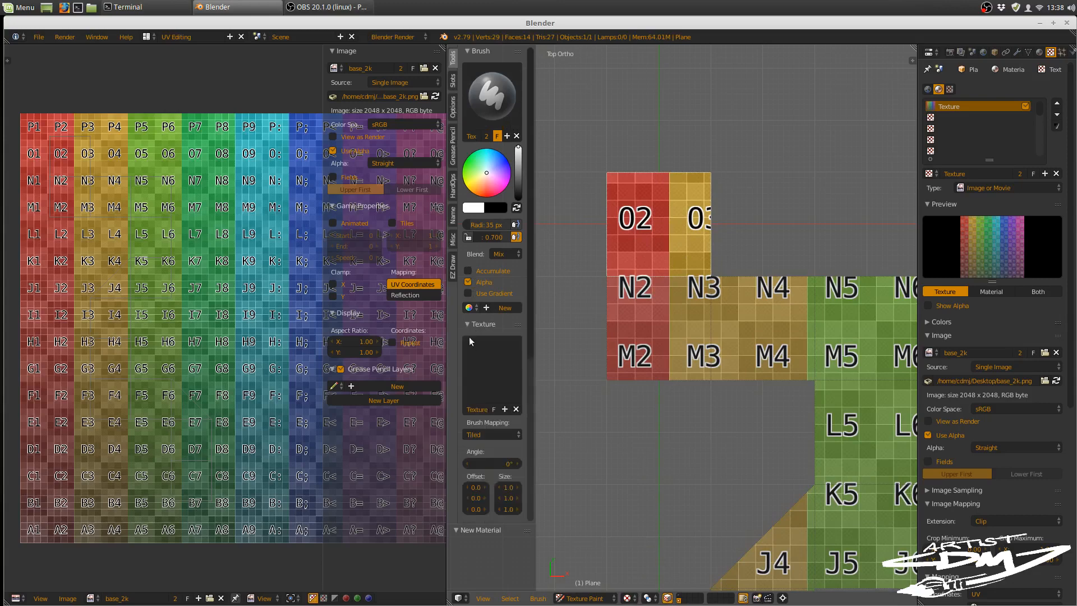
pyautogui.click(486, 435)
pyautogui.click(490, 372)
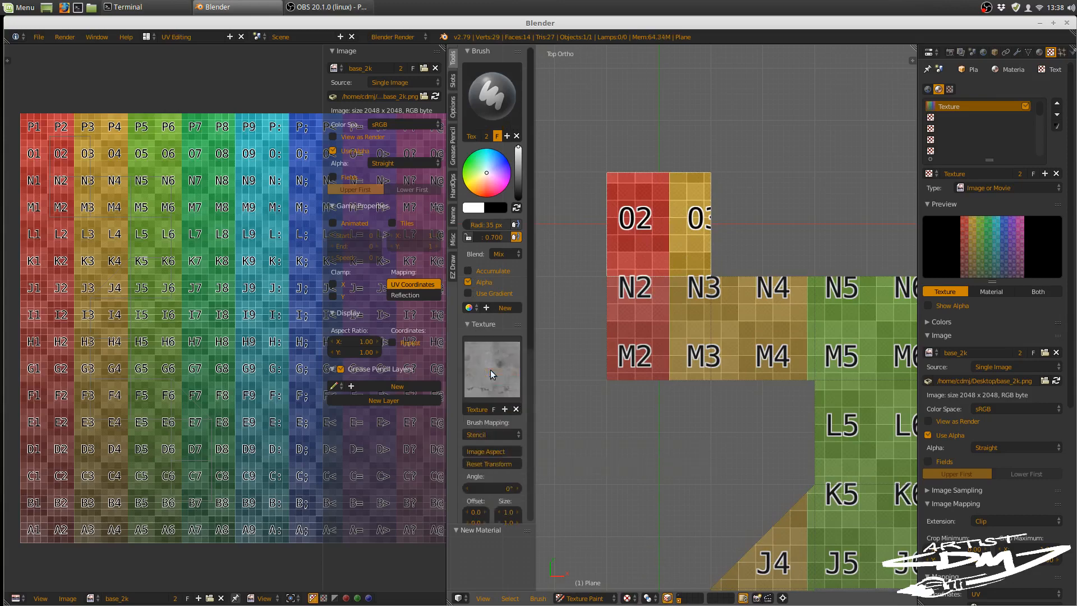
pyautogui.moveTo(748, 389)
pyautogui.mouseDown(button='right')
pyautogui.moveTo(806, 164)
pyautogui.moveTo(782, 159)
pyautogui.moveTo(793, 166)
pyautogui.mouseUp(button='right')
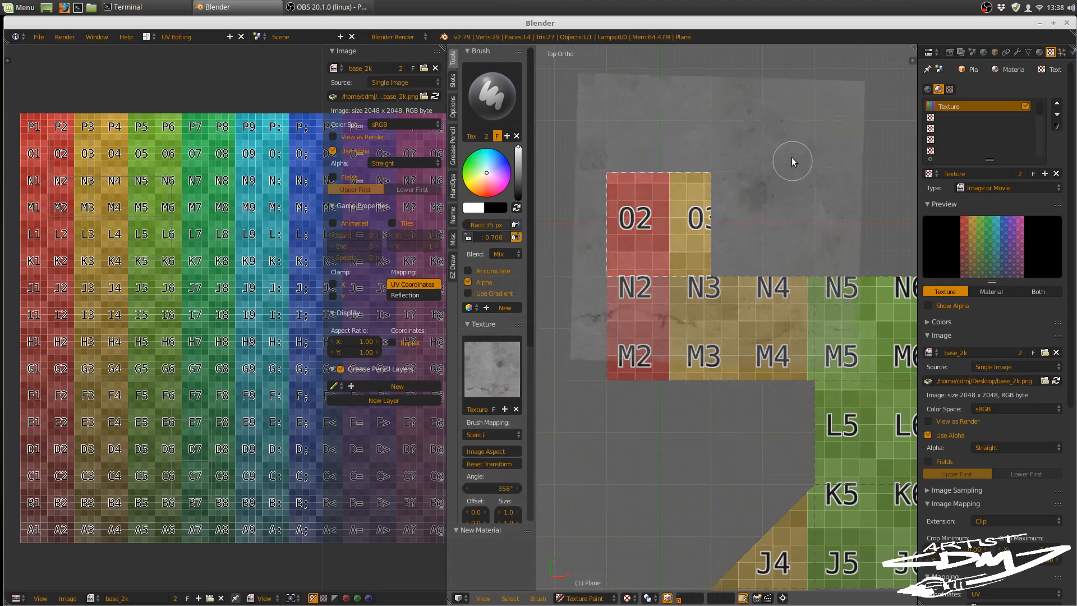
pyautogui.click(499, 463)
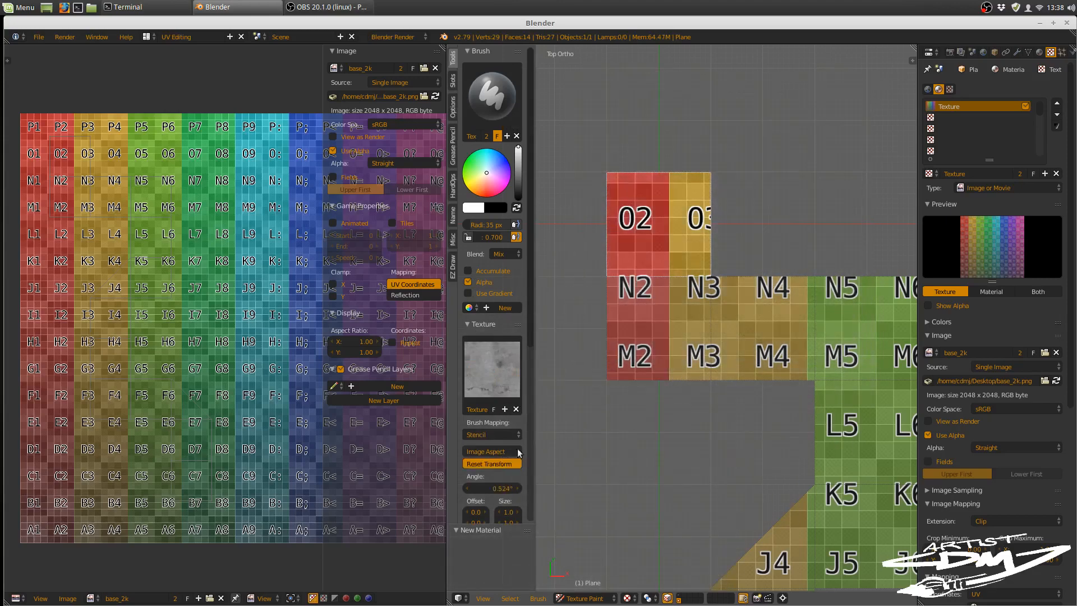
# Step: Fit the concrete stencil over the selected square face and paint it in at brush strength 1.000
pyautogui.moveTo(667, 361); pyautogui.dragTo(701, 214, button='right')
pyautogui.press('x')
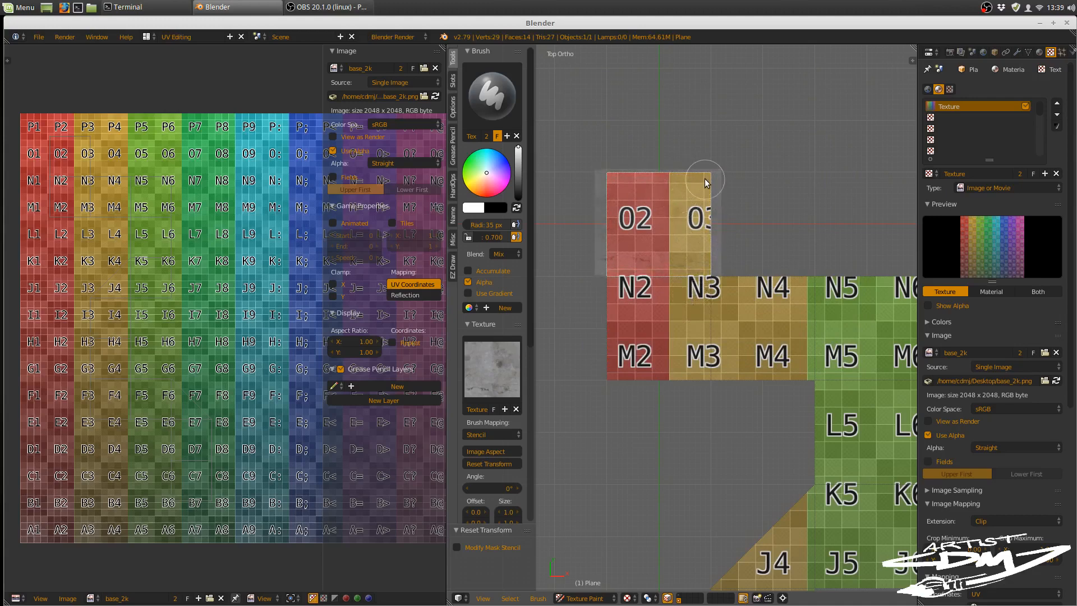
pyautogui.moveTo(489, 237); pyautogui.dragTo(511, 236)
pyautogui.moveTo(584, 177)
pyautogui.mouseDown()
pyautogui.moveTo(613, 193)
pyautogui.moveTo(572, 221)
pyautogui.moveTo(583, 240)
pyautogui.moveTo(556, 273)
pyautogui.mouseUp()
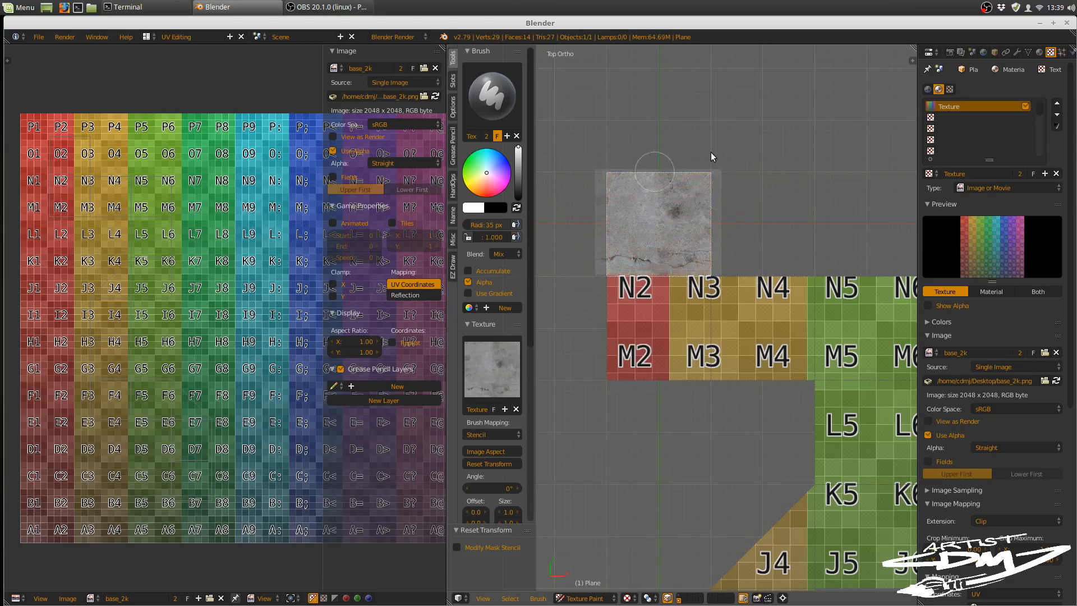
# Step: Examine the resolution and edges of the painted concrete square on the base_2k image, close up and from farther out
pyautogui.scroll(3, 159, 234)
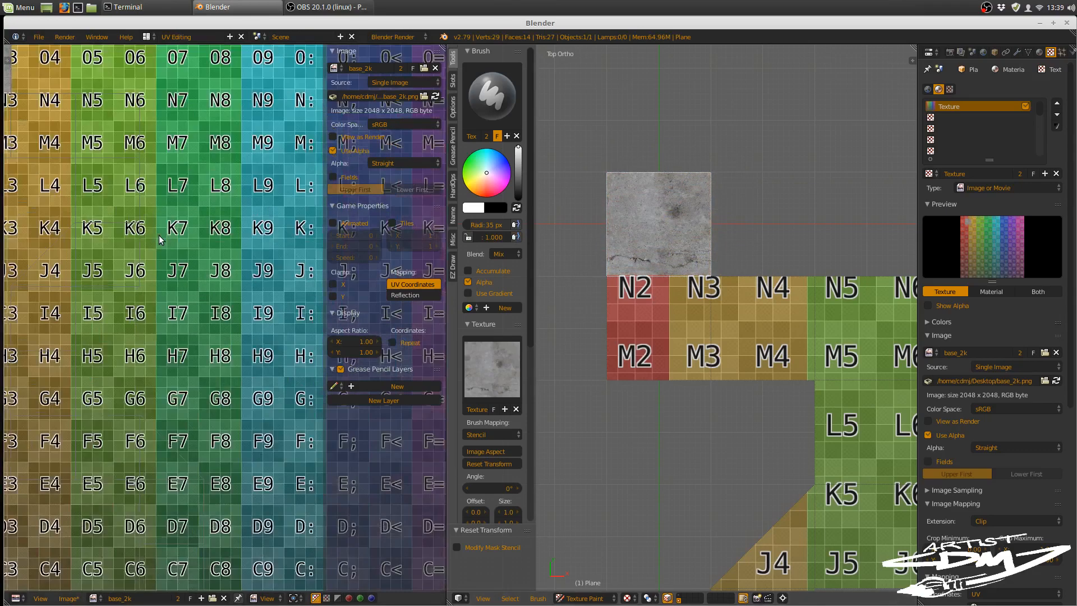
pyautogui.scroll(6, 239, 313)
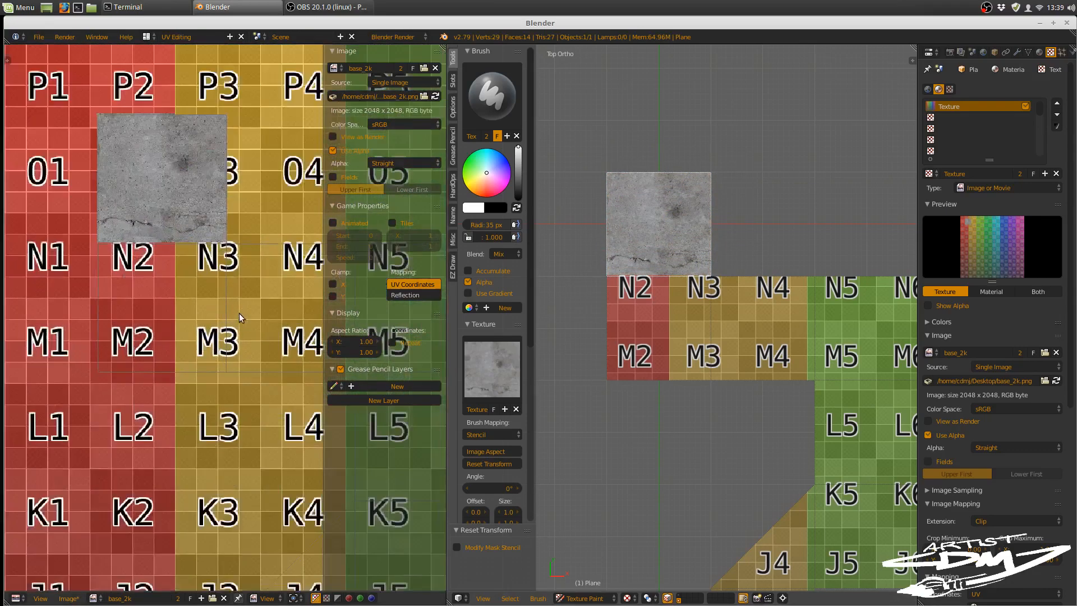
pyautogui.moveTo(251, 332); pyautogui.dragTo(298, 417, button='middle')
pyautogui.moveTo(240, 291); pyautogui.dragTo(266, 396, button='middle')
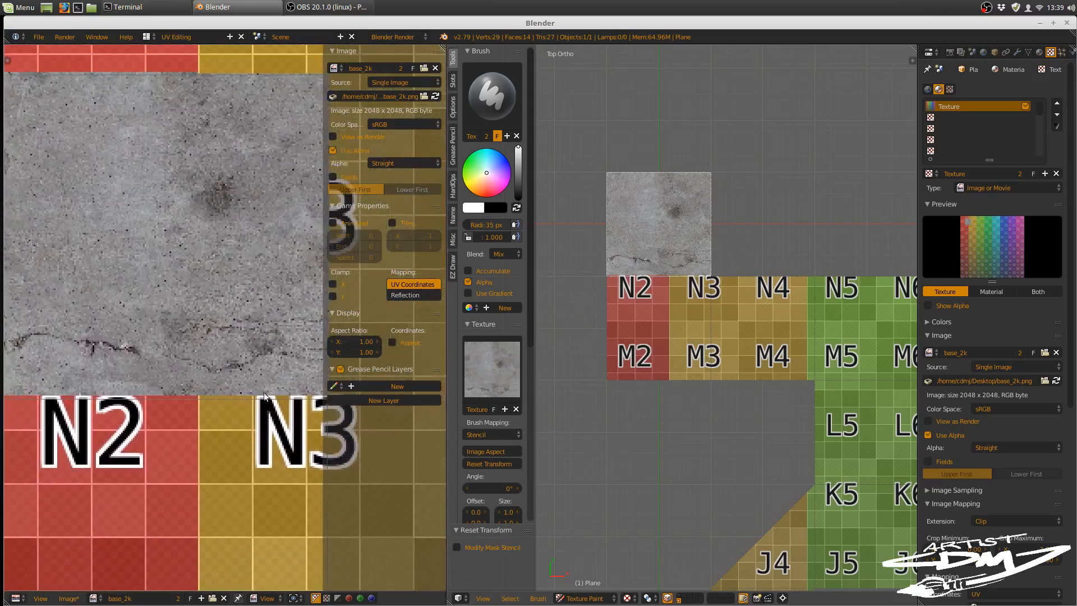
pyautogui.moveTo(206, 324); pyautogui.dragTo(258, 381, button='middle')
pyautogui.scroll(2, 235, 372)
pyautogui.scroll(1, 236, 372)
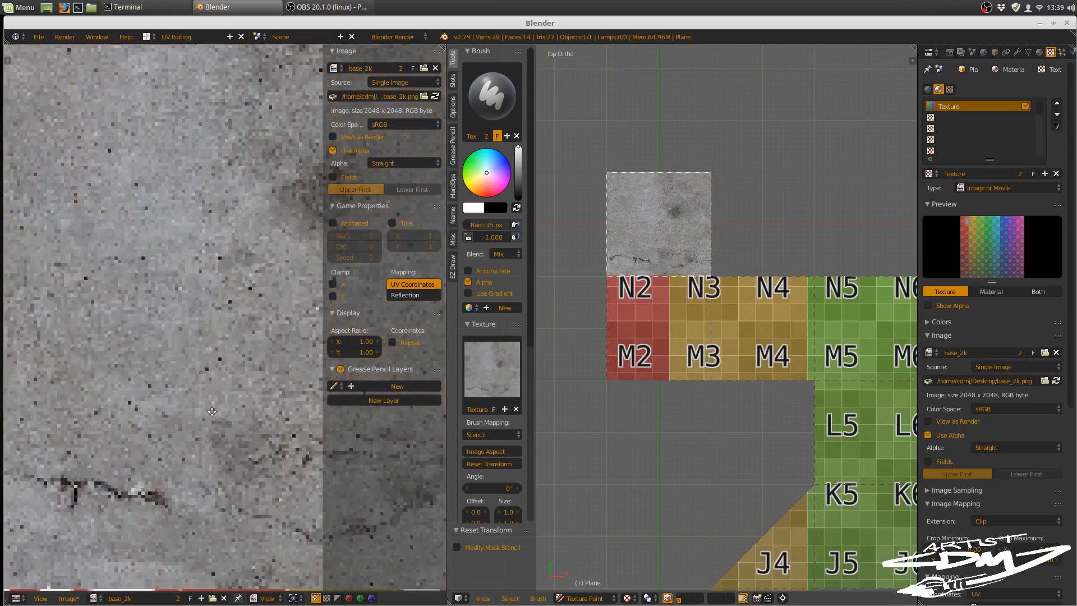
pyautogui.moveTo(212, 413); pyautogui.dragTo(241, 290, button='middle')
pyautogui.moveTo(174, 370); pyautogui.dragTo(205, 346, button='middle')
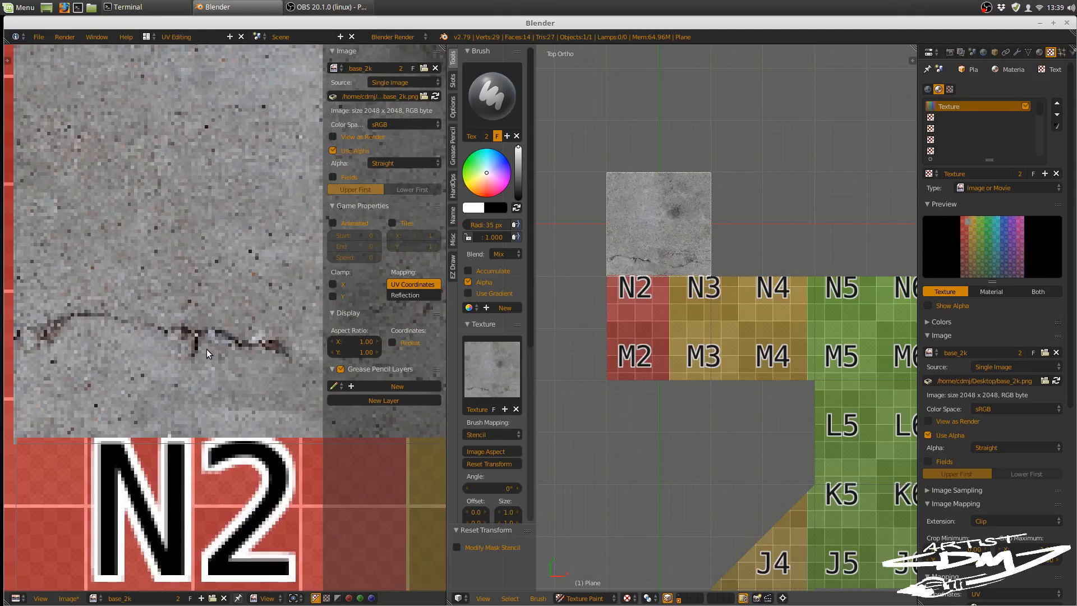
pyautogui.scroll(-2, 226, 341)
pyautogui.moveTo(227, 341); pyautogui.dragTo(181, 398, button='middle')
pyautogui.moveTo(212, 288); pyautogui.dragTo(196, 322, button='middle')
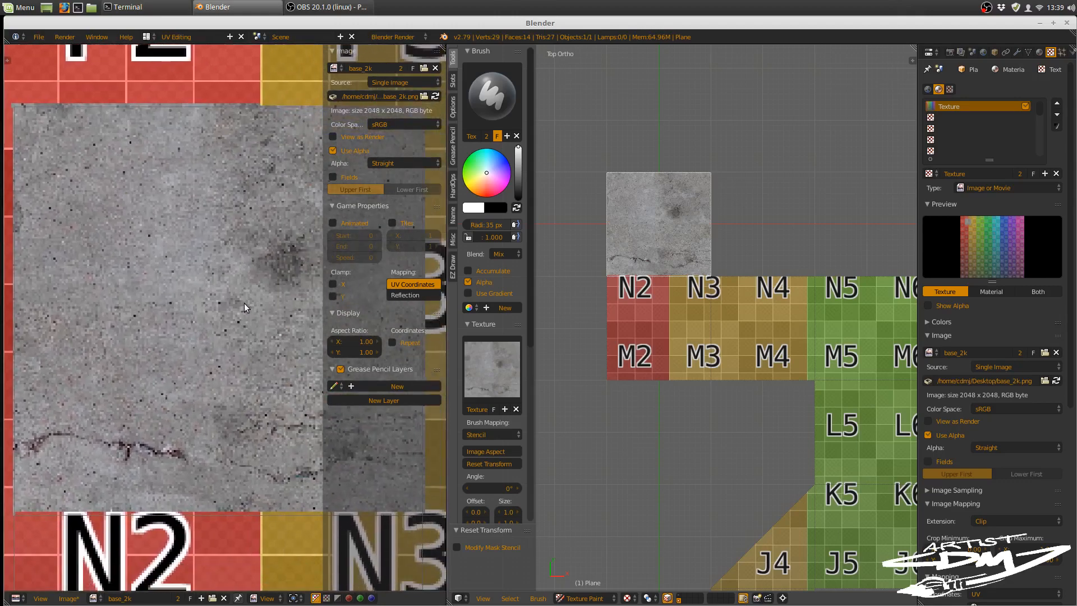
pyautogui.scroll(-3, 245, 303)
pyautogui.scroll(-1, 254, 315)
pyautogui.moveTo(262, 371); pyautogui.dragTo(215, 241, button='middle')
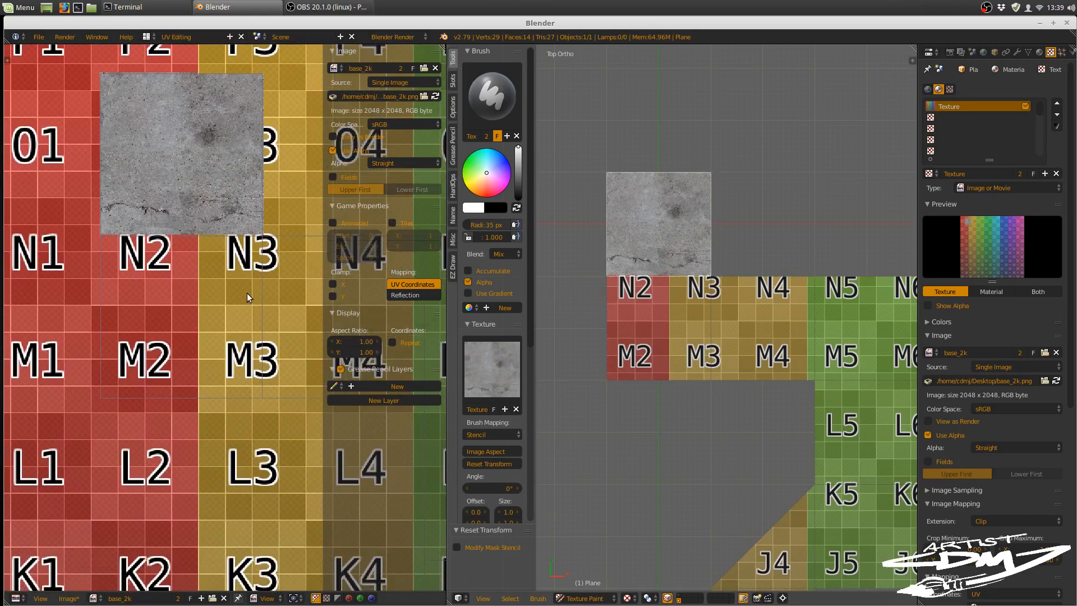
# Step: Reload the base_2k image to discard the painted concrete and return the stepped plane to Object Mode
pyautogui.hotkey('alt', 'r')
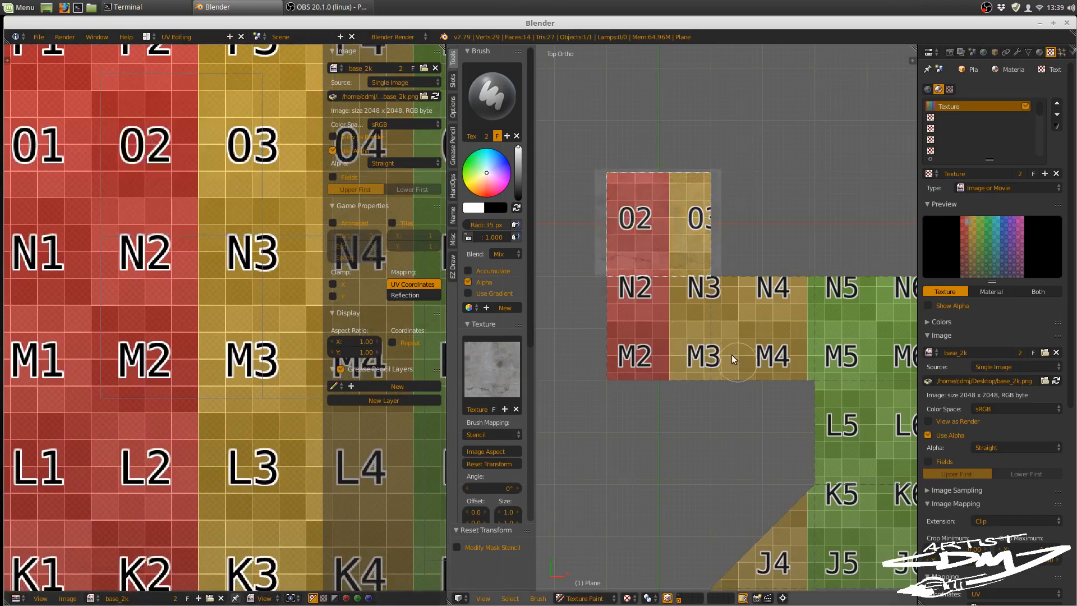
pyautogui.keyDown('shift'); pyautogui.moveTo(737, 363); pyautogui.dragTo(717, 301, button='middle'); pyautogui.keyUp('shift')
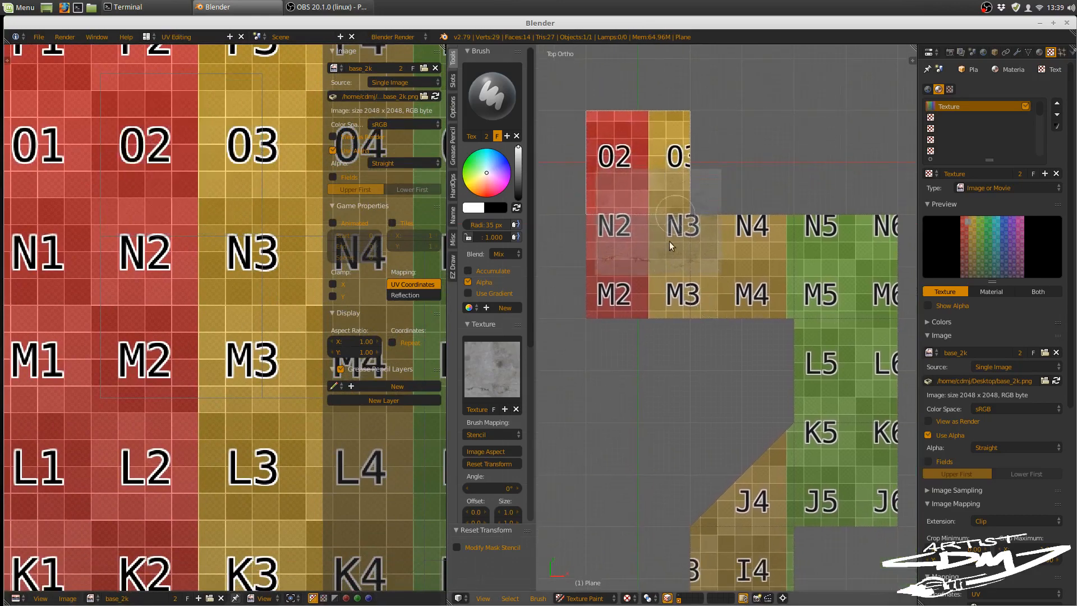
pyautogui.press('Tab')
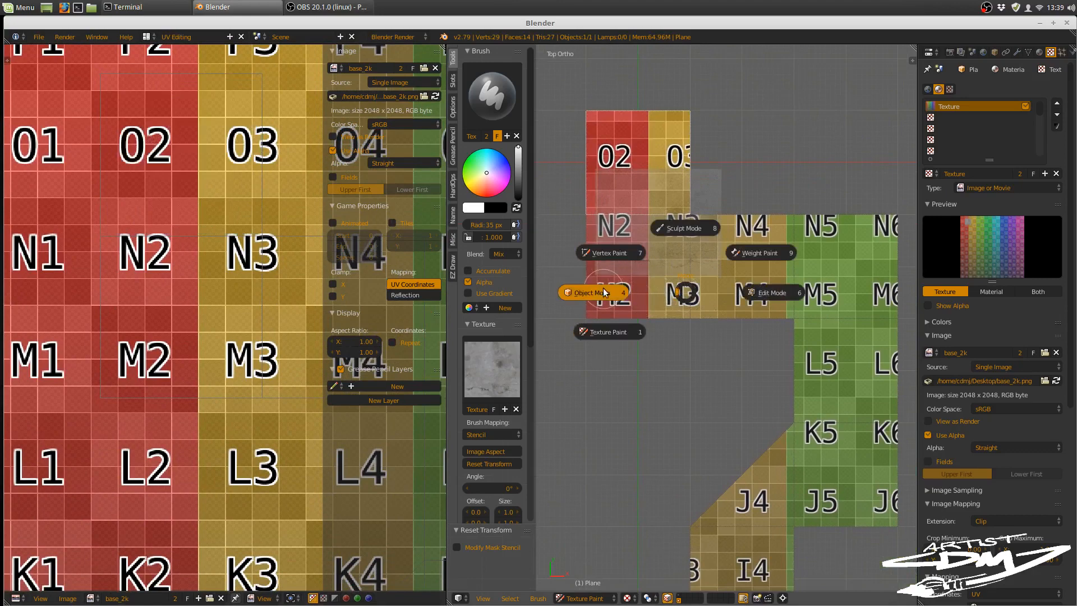
pyautogui.click(599, 294)
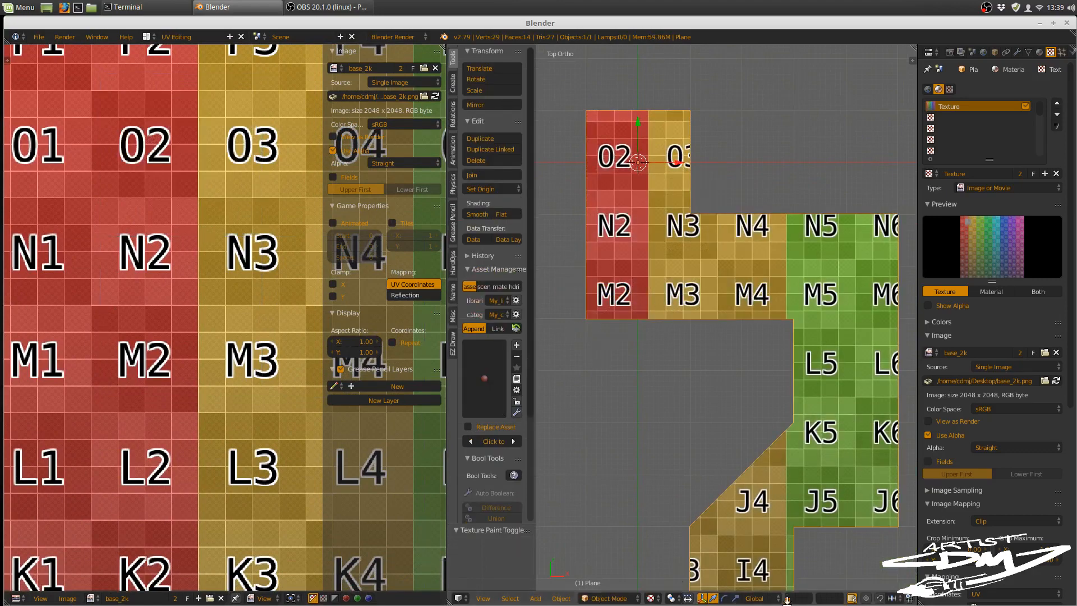
# Step: Display the layer with the full colour-grid plane, select that plane, and switch it to Texture Paint mode
pyautogui.hotkey('ctrl', 'z')
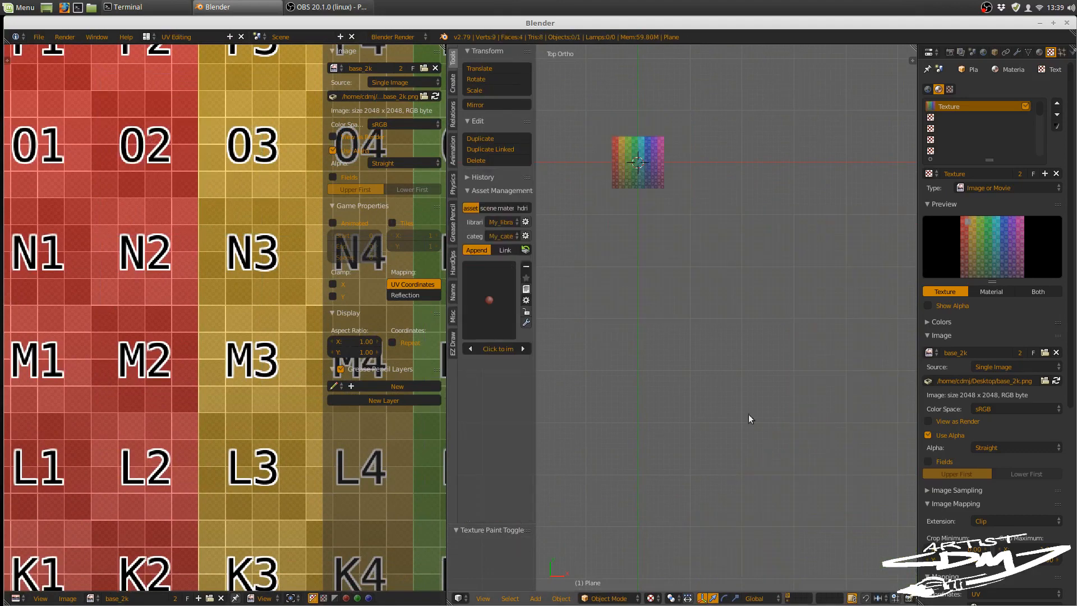
pyautogui.rightClick(622, 169)
pyautogui.keyDown('shift'); pyautogui.moveTo(683, 223); pyautogui.dragTo(729, 358, button='middle'); pyautogui.keyUp('shift')
pyautogui.scroll(10, 728, 353)
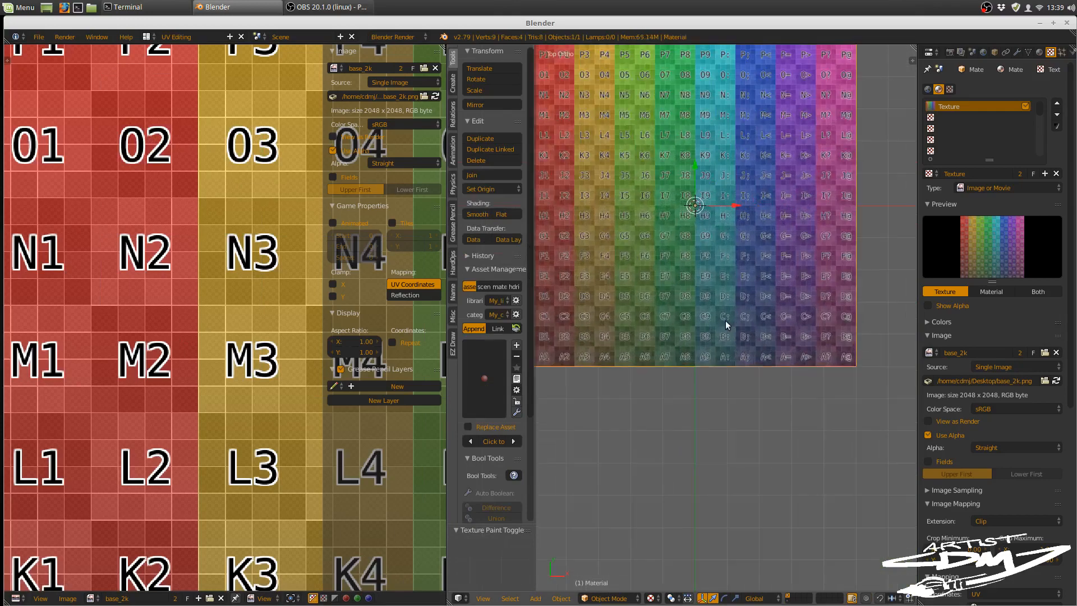
pyautogui.keyDown('shift'); pyautogui.moveTo(725, 321); pyautogui.dragTo(786, 461, button='middle'); pyautogui.keyUp('shift')
pyautogui.press('Tab')
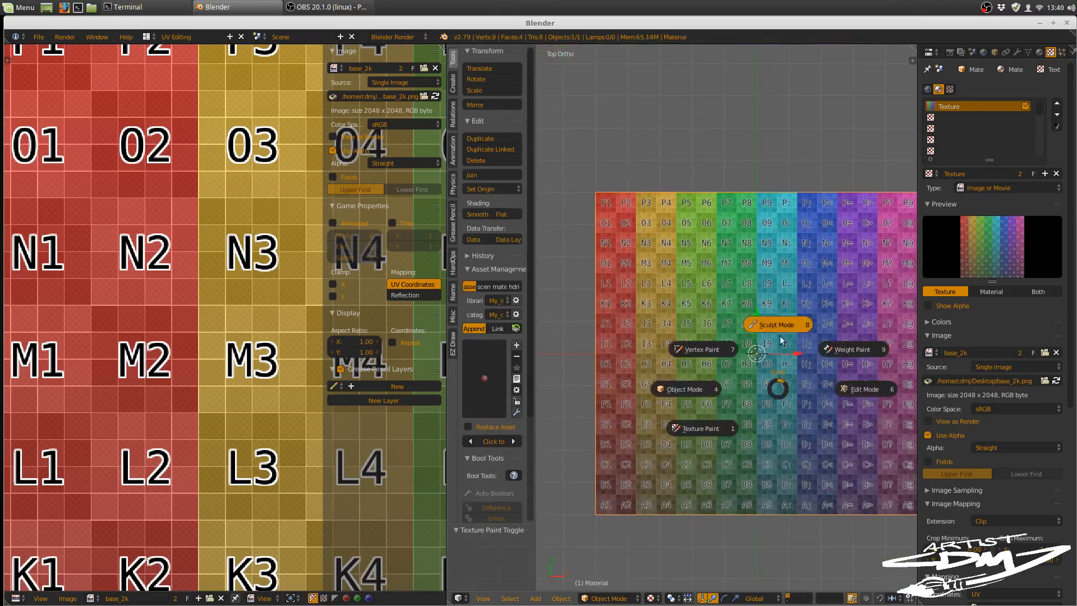
pyautogui.click(720, 431)
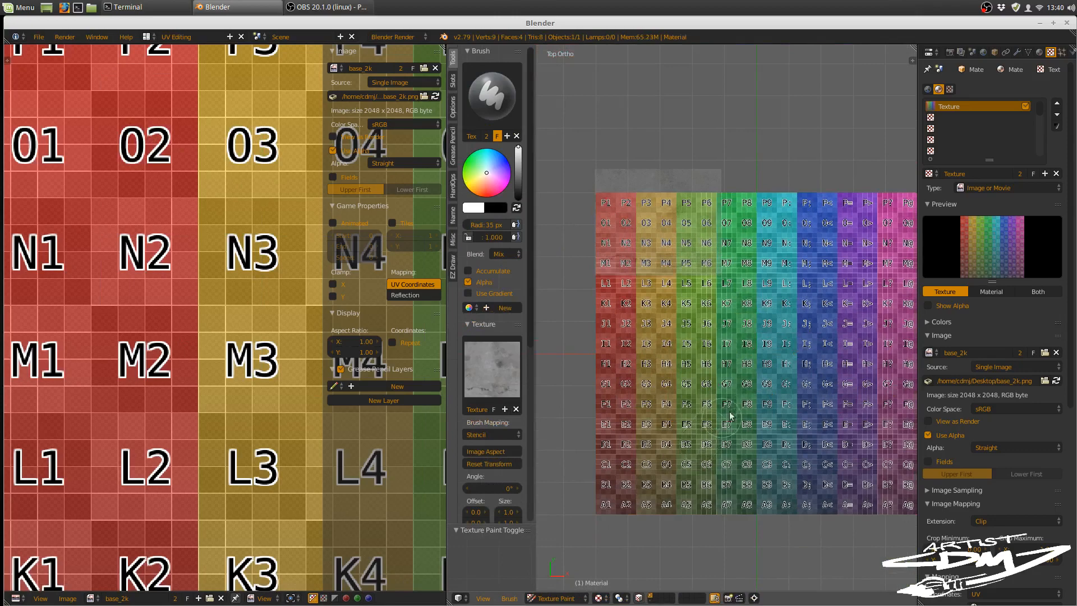
pyautogui.keyDown('shift'); pyautogui.moveTo(731, 416); pyautogui.dragTo(714, 373, button='middle'); pyautogui.keyUp('shift')
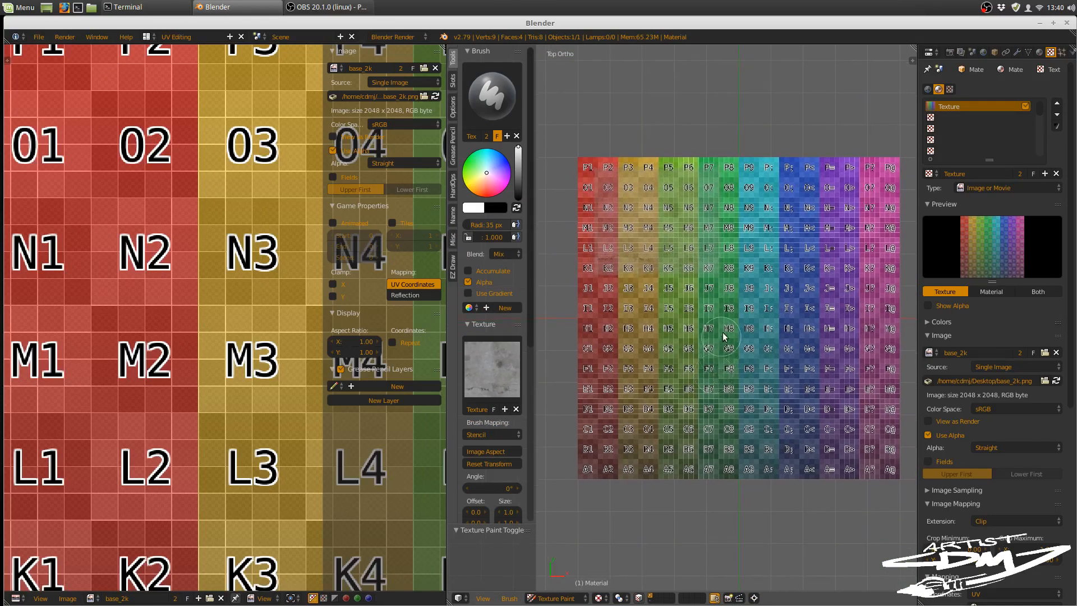
# Step: Turn on face selection masking for painting and switch the brush mapping to View Plane and back to Stencil
pyautogui.click(640, 598)
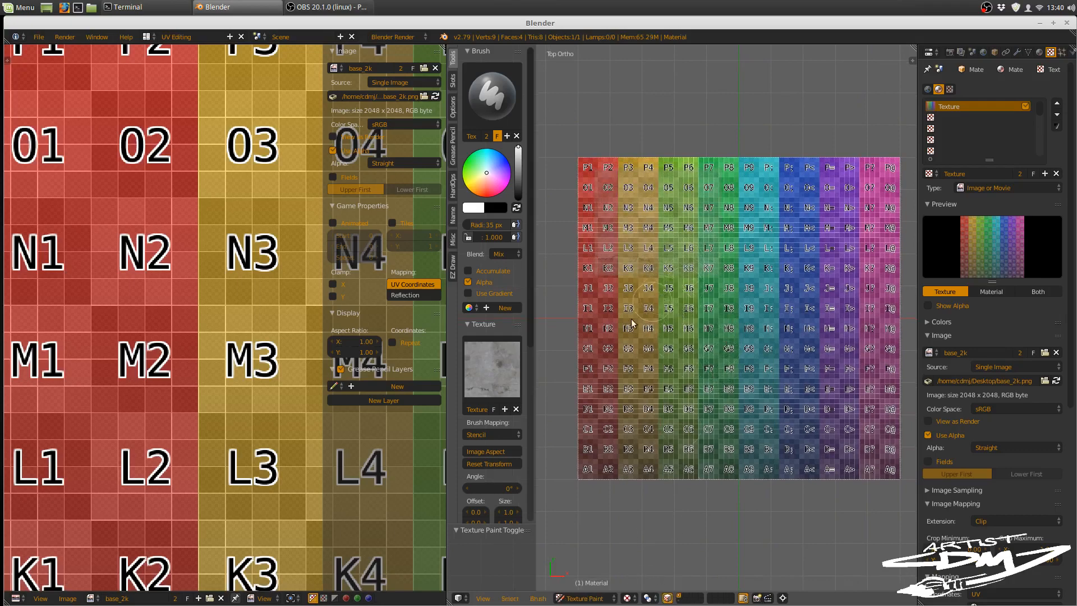
pyautogui.click(490, 434)
pyautogui.click(490, 419)
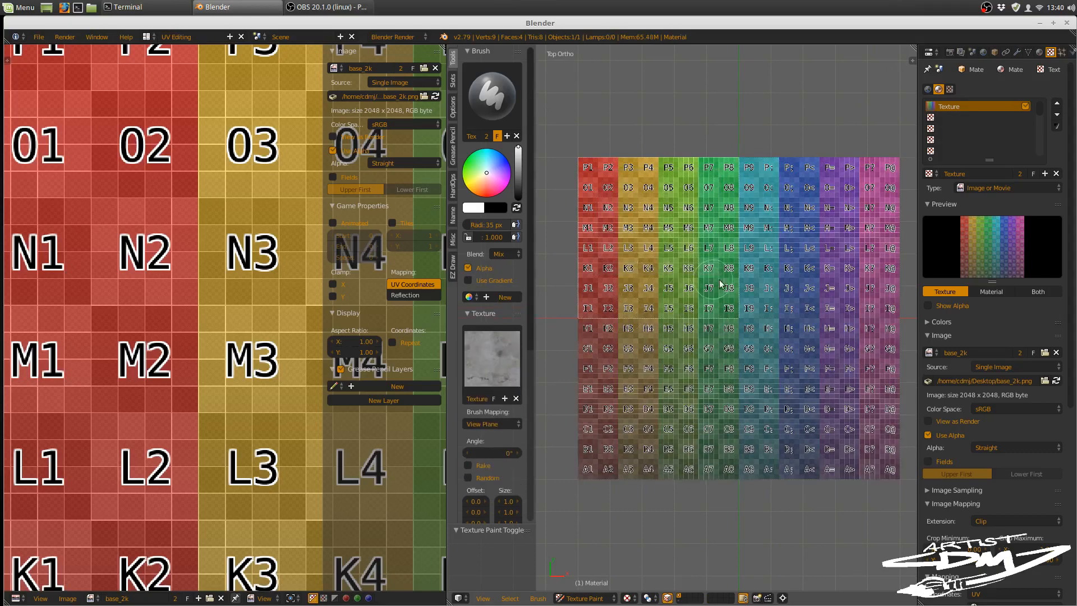
pyautogui.click(490, 424)
pyautogui.click(486, 362)
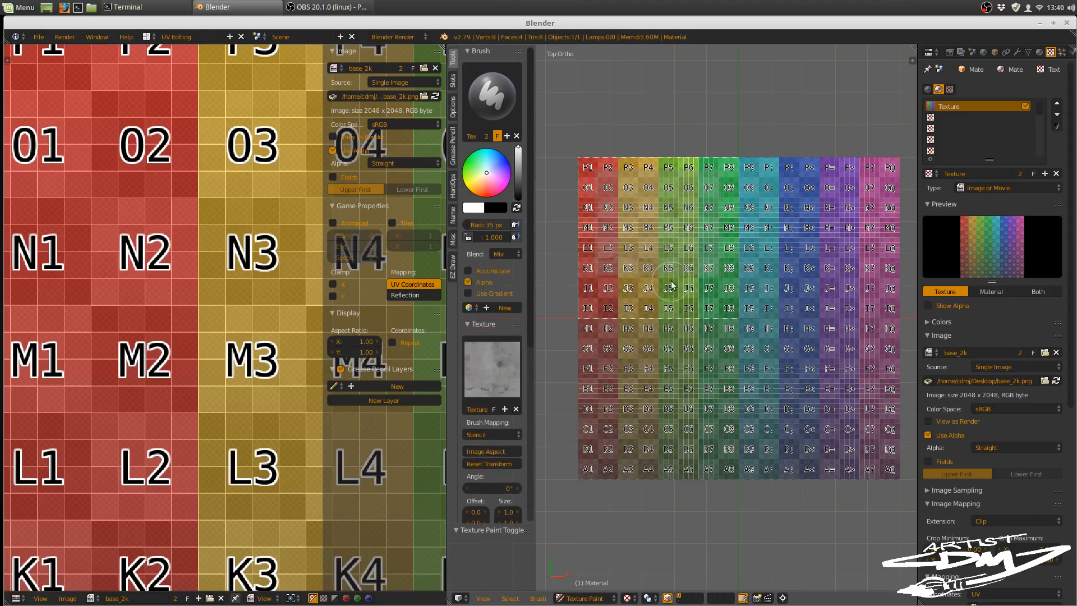
# Step: Try moving the concrete stencil over the plane's upper middle edge and scaling it there with the stencil gizmo
pyautogui.press('w')
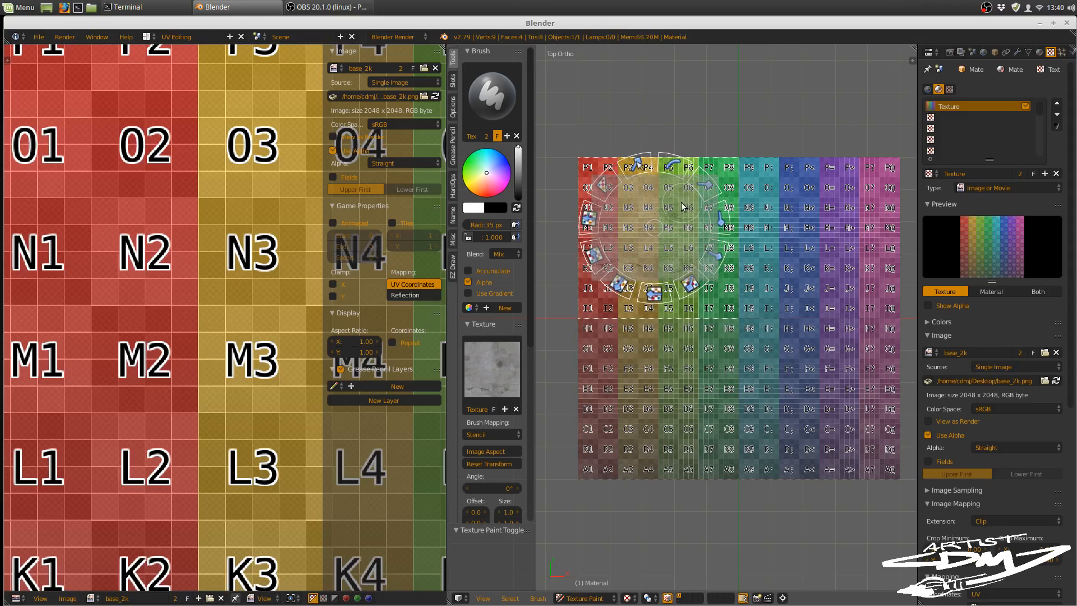
pyautogui.moveTo(681, 204); pyautogui.dragTo(771, 157)
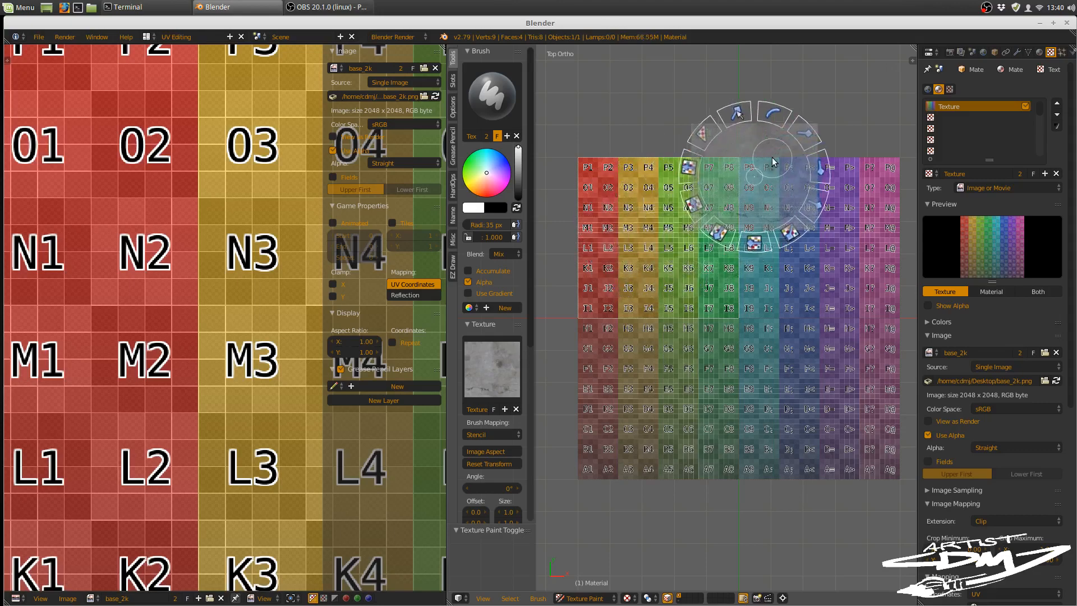
pyautogui.click(738, 115)
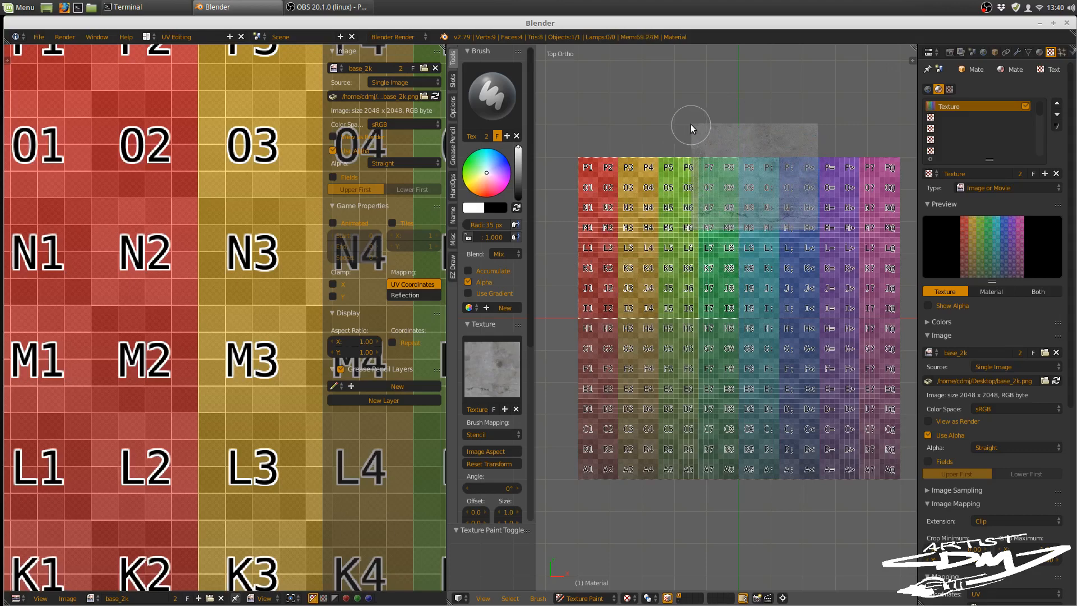
pyautogui.moveTo(689, 126); pyautogui.dragTo(796, 234)
pyautogui.moveTo(815, 228); pyautogui.dragTo(816, 230)
pyautogui.moveTo(578, 158)
pyautogui.mouseDown()
pyautogui.moveTo(687, 283)
pyautogui.moveTo(742, 314)
pyautogui.mouseUp()
pyautogui.press('g')
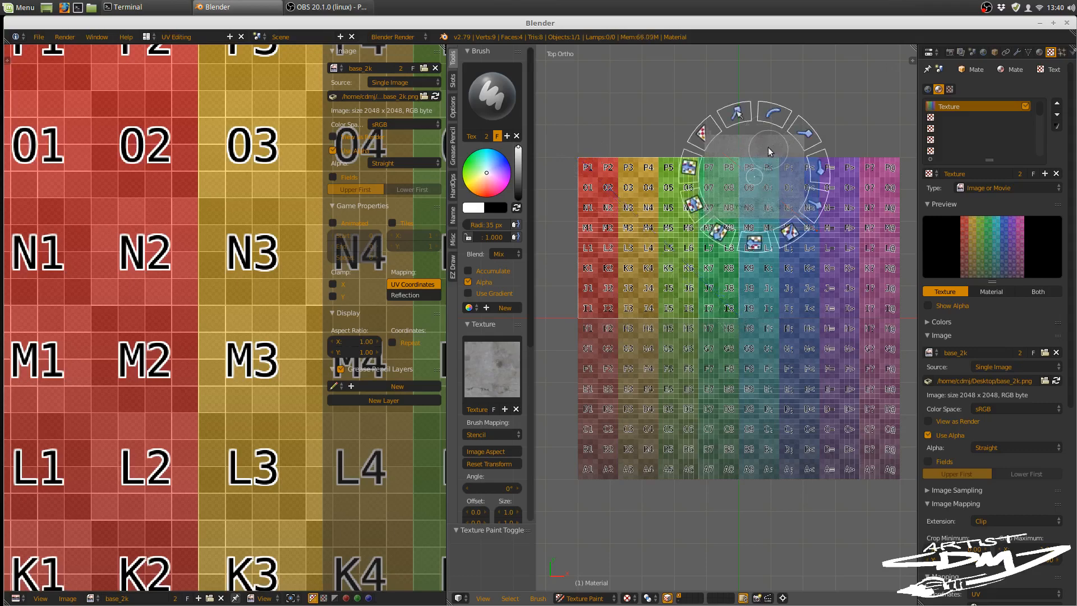
pyautogui.click(737, 117)
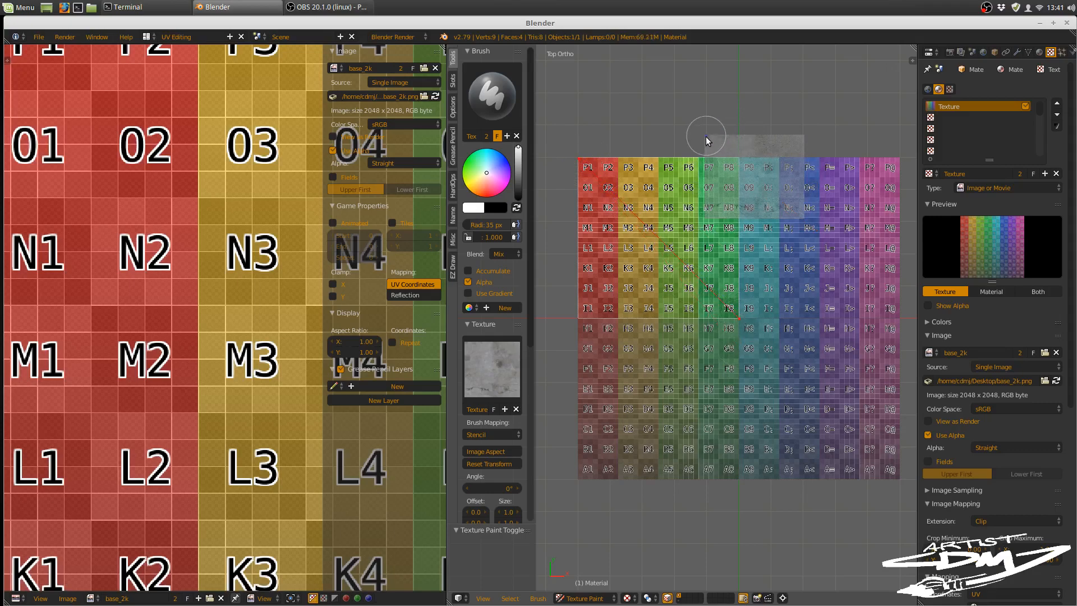
pyautogui.moveTo(705, 136)
pyautogui.mouseDown()
pyautogui.moveTo(794, 221)
pyautogui.moveTo(802, 216)
pyautogui.mouseUp()
pyautogui.press('e')
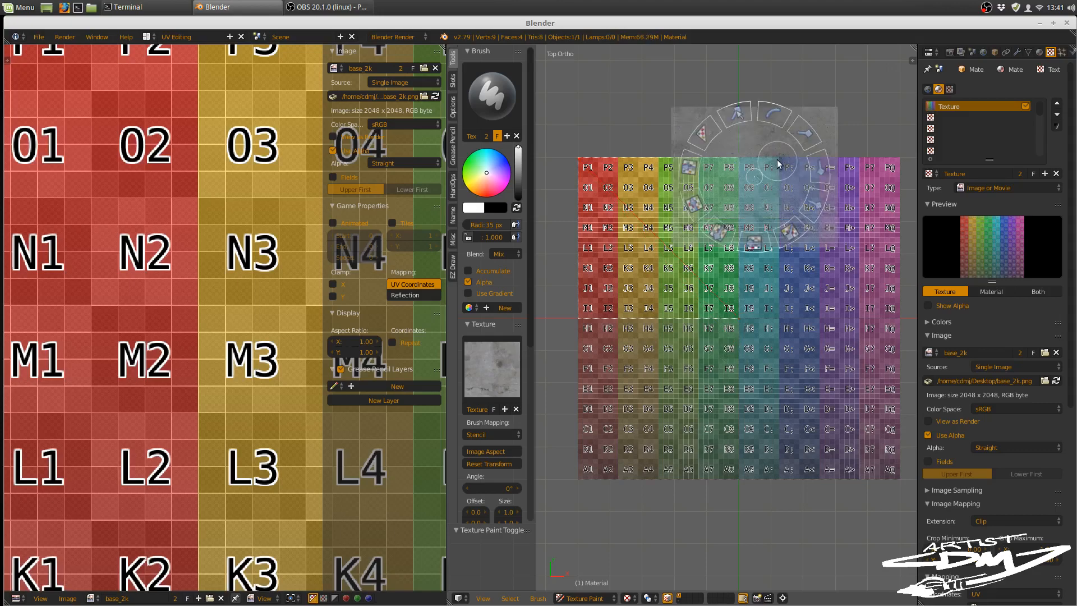
# Step: Move the concrete stencil back over the plane's upper-left quarter and adjust its X and Y scale to fit that face
pyautogui.moveTo(776, 160); pyautogui.dragTo(683, 210, button='right')
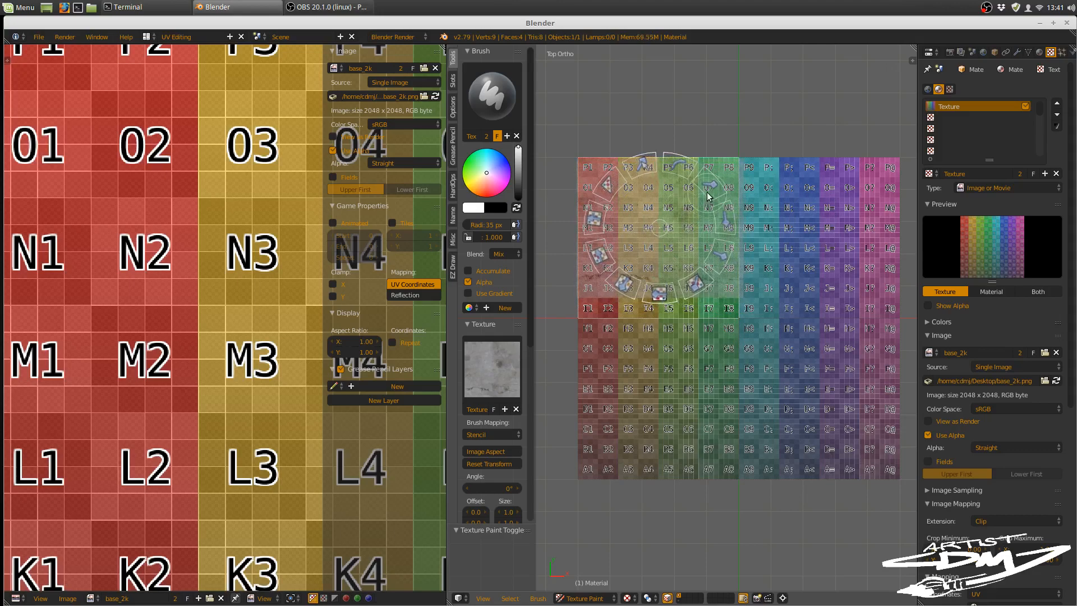
pyautogui.keyDown('shift'); pyautogui.moveTo(708, 196); pyautogui.dragTo(708, 196, button='right'); pyautogui.keyUp('shift')
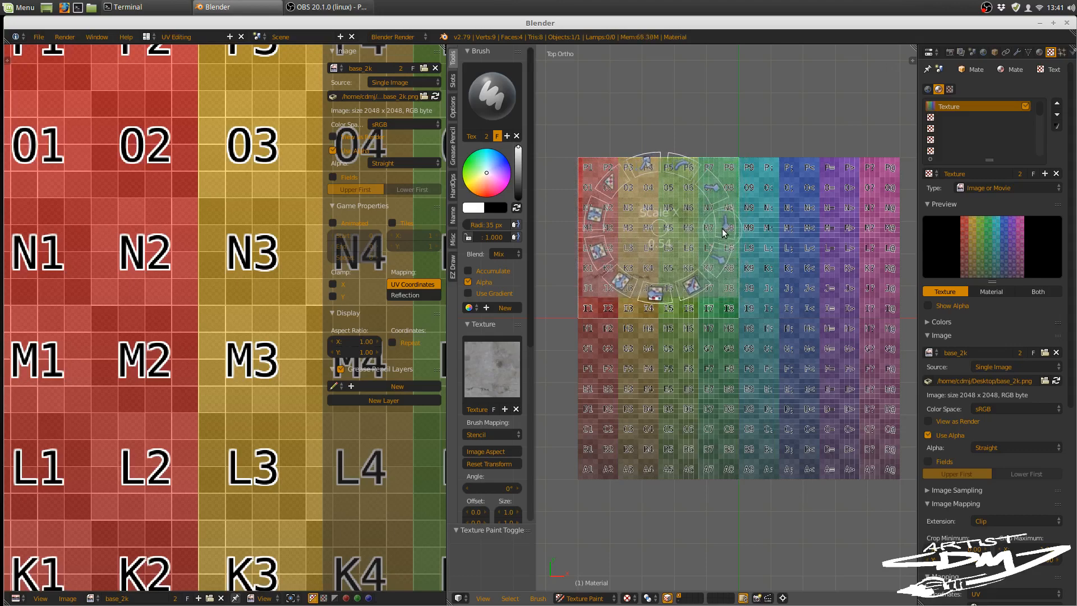
pyautogui.moveTo(722, 229); pyautogui.dragTo(718, 224)
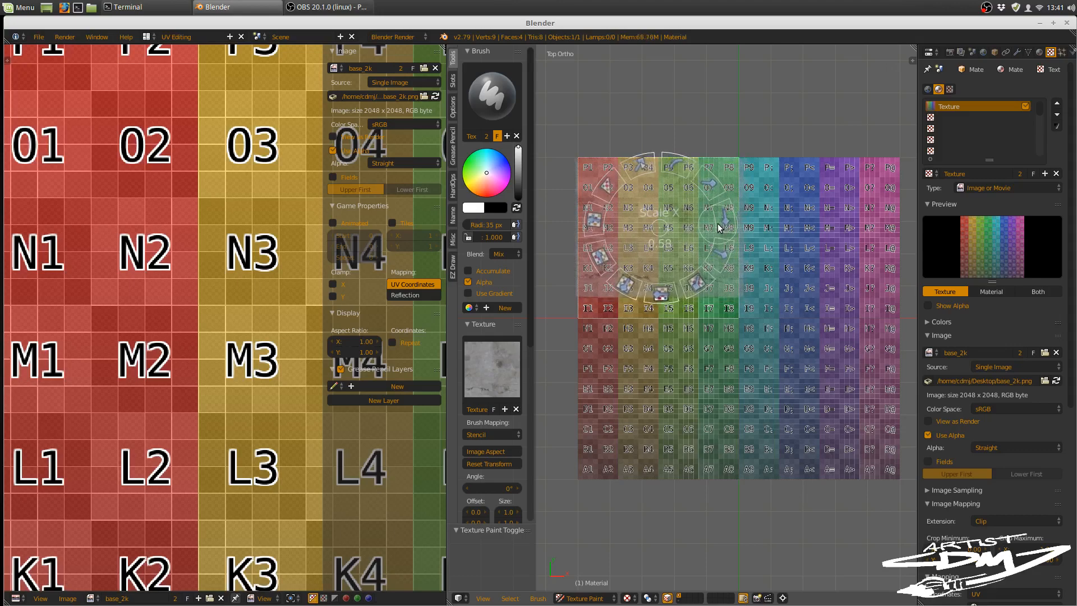
pyautogui.moveTo(715, 260); pyautogui.dragTo(694, 230)
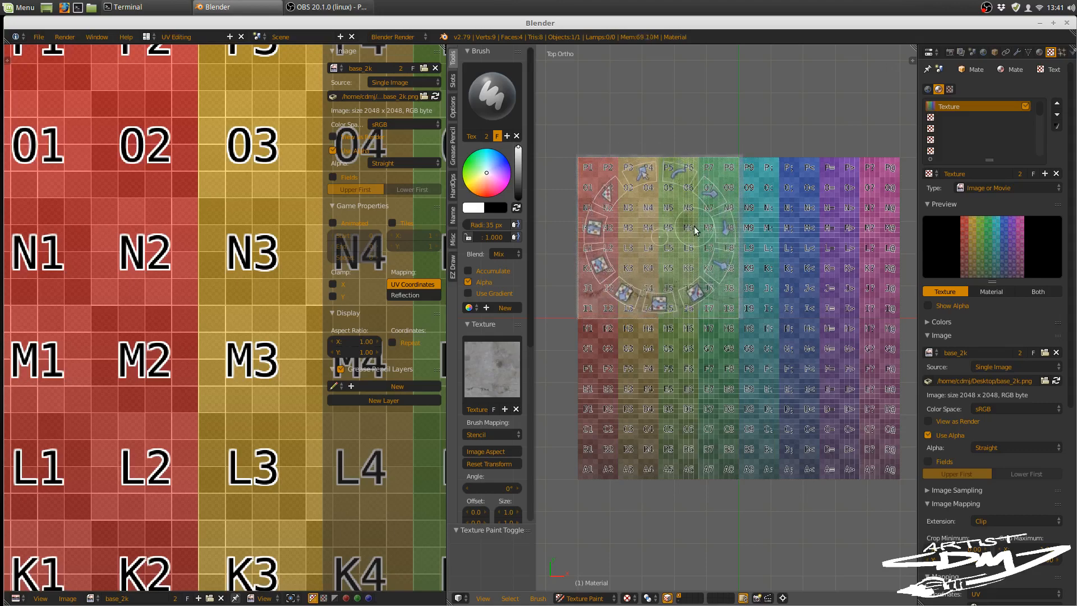
pyautogui.click(763, 168)
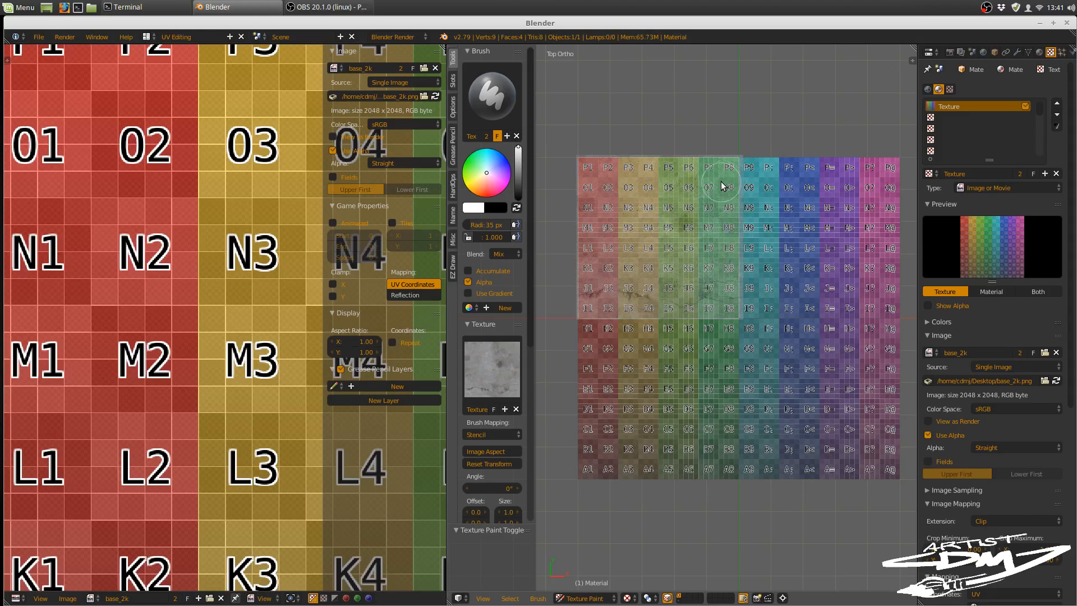
# Step: Set the brush radius to 104 px and paint the concrete over the plane's upper-left face
pyautogui.press('f')
pyautogui.click(766, 194)
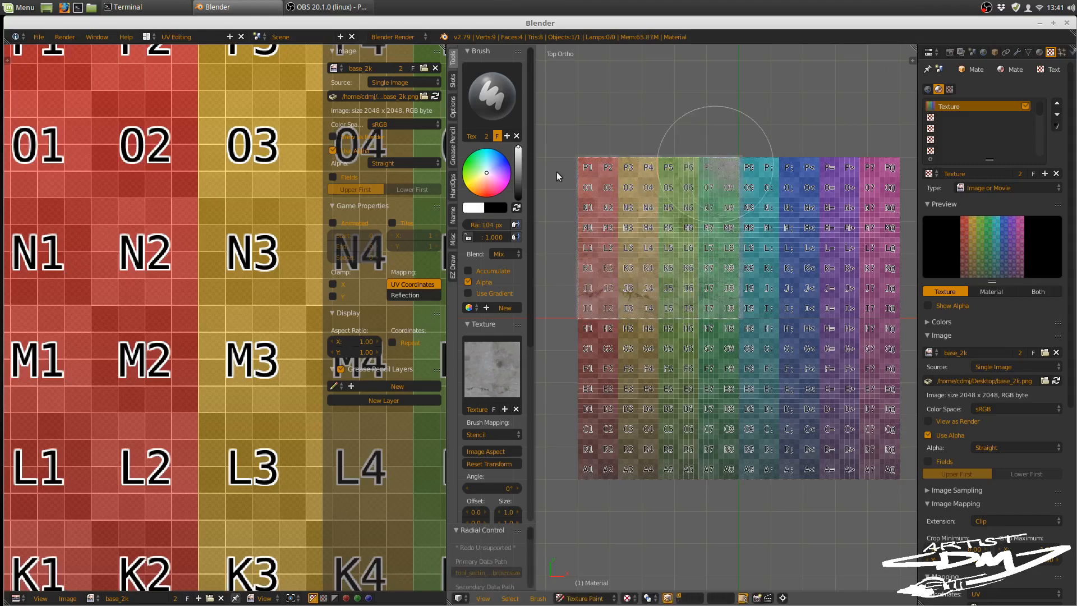
pyautogui.moveTo(559, 200)
pyautogui.mouseDown()
pyautogui.moveTo(685, 192)
pyautogui.moveTo(715, 254)
pyautogui.moveTo(711, 234)
pyautogui.moveTo(645, 298)
pyautogui.moveTo(634, 248)
pyautogui.moveTo(607, 256)
pyautogui.moveTo(594, 290)
pyautogui.moveTo(724, 311)
pyautogui.moveTo(728, 234)
pyautogui.mouseUp()
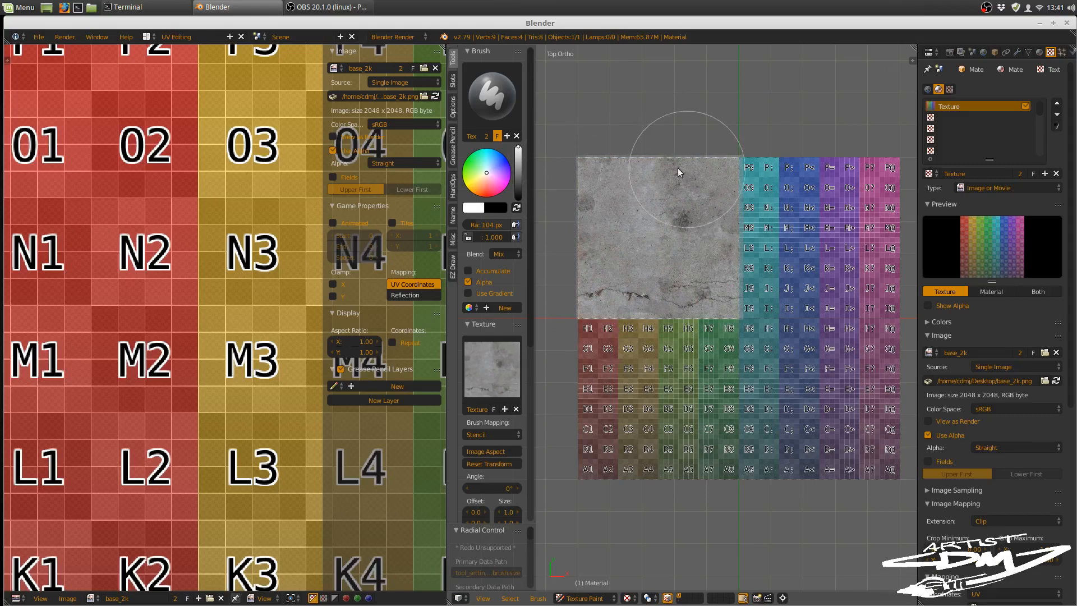
pyautogui.moveTo(714, 288)
pyautogui.mouseDown()
pyautogui.moveTo(705, 219)
pyautogui.moveTo(711, 234)
pyautogui.mouseUp()
# Step: Examine the resolution and lower edge of the painted concrete on the base_2k image, close up and from farther out
pyautogui.scroll(-3, 223, 296)
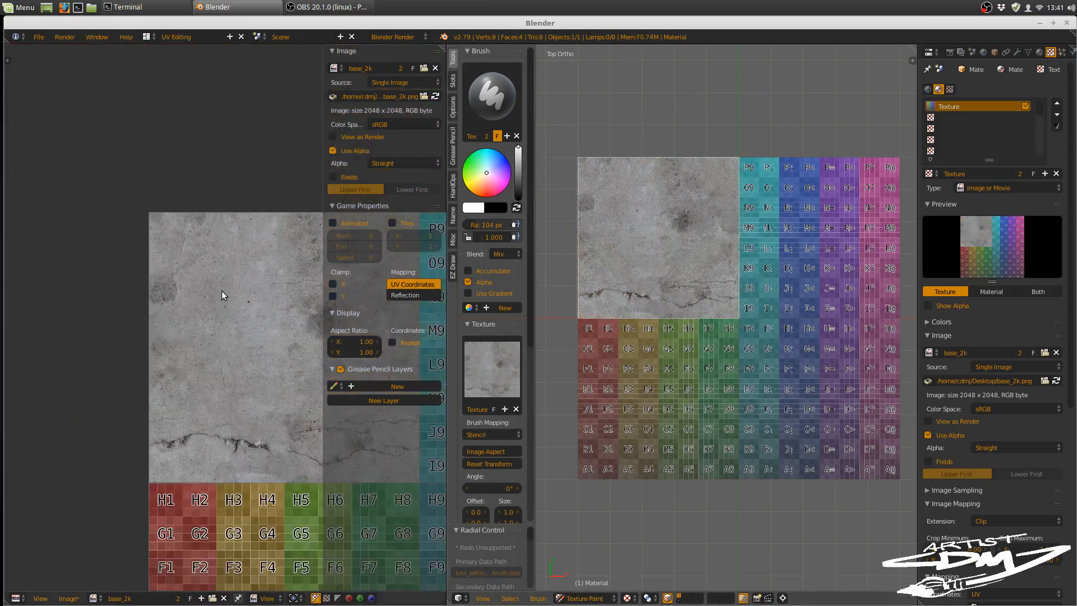
pyautogui.moveTo(253, 355); pyautogui.dragTo(149, 174, button='middle')
pyautogui.scroll(-2, 197, 218)
pyautogui.moveTo(204, 223); pyautogui.dragTo(210, 284, button='middle')
pyautogui.scroll(4, 210, 281)
pyautogui.scroll(1, 221, 301)
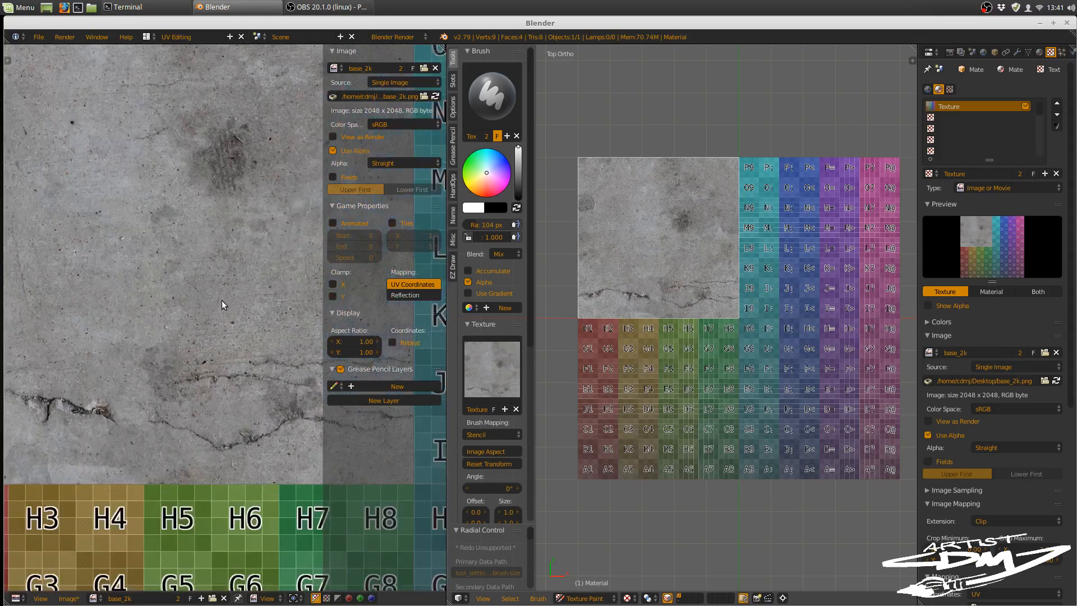
pyautogui.scroll(1, 229, 292)
pyautogui.scroll(-3, 230, 291)
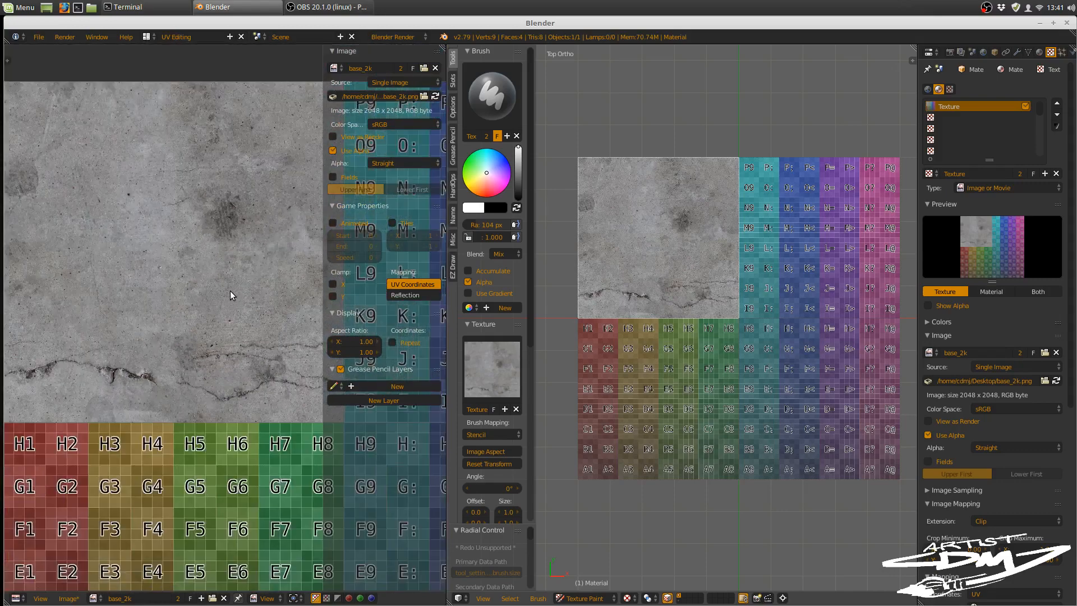
# Step: Select the plane's lower-left face in Edit Mode and return to Texture Paint mode
pyautogui.moveTo(721, 353)
pyautogui.keyDown('shift'); pyautogui.mouseDown(button='middle')
pyautogui.moveTo(705, 291)
pyautogui.moveTo(731, 295)
pyautogui.mouseUp(button='middle'); pyautogui.keyUp('shift')
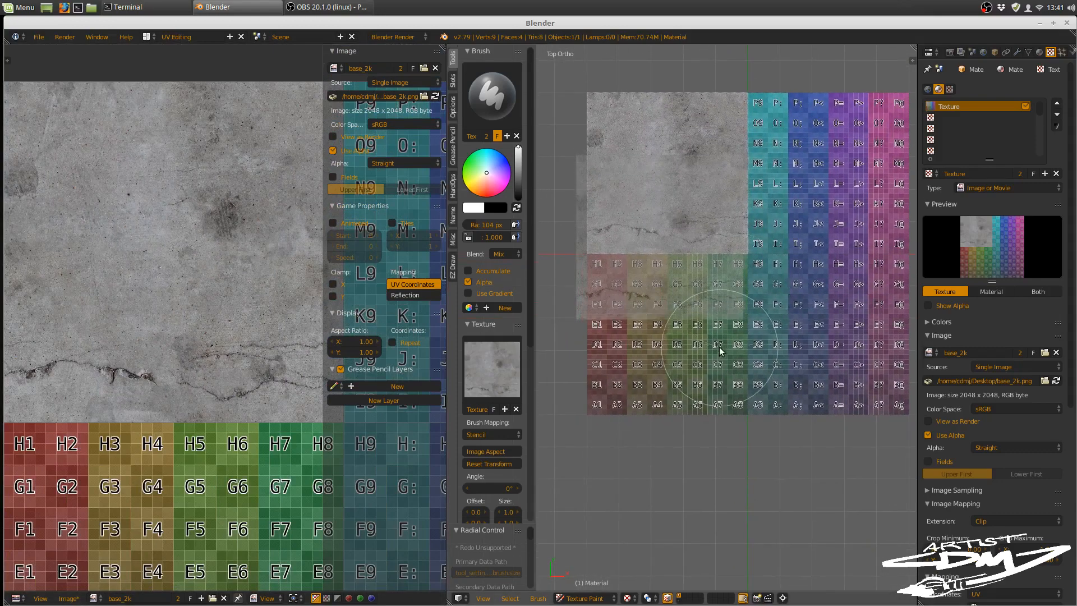
pyautogui.press('Tab')
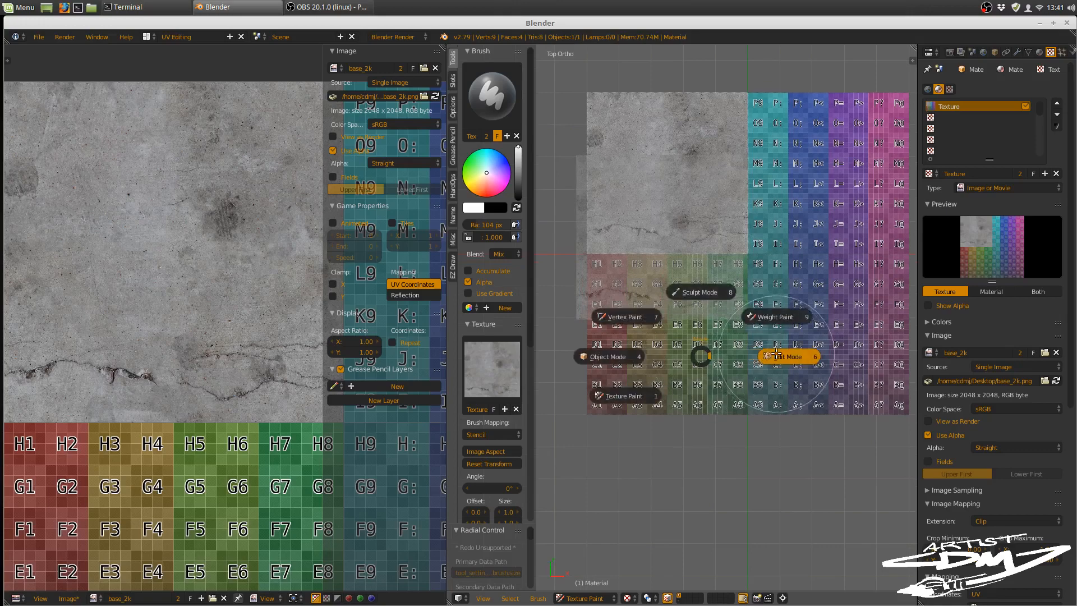
pyautogui.click(715, 361)
pyautogui.rightClick(676, 337)
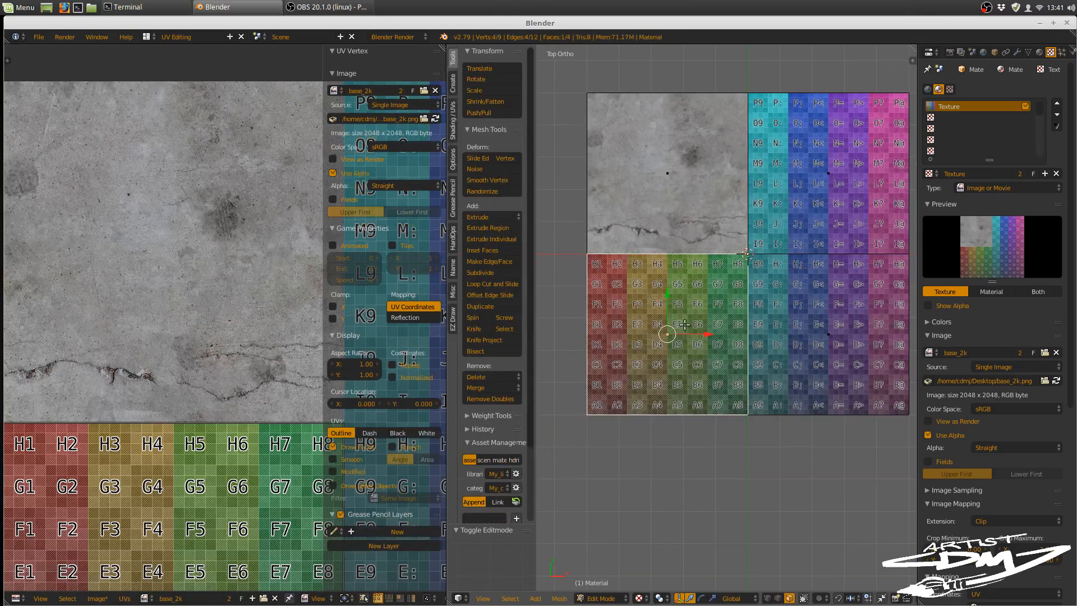
pyautogui.press('Tab')
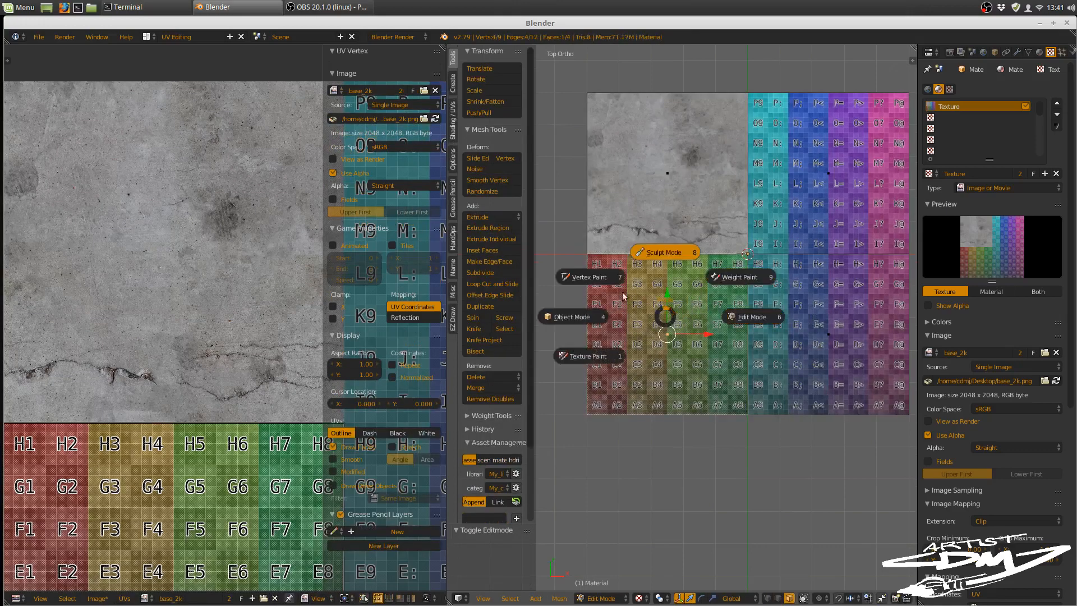
pyautogui.click(638, 343)
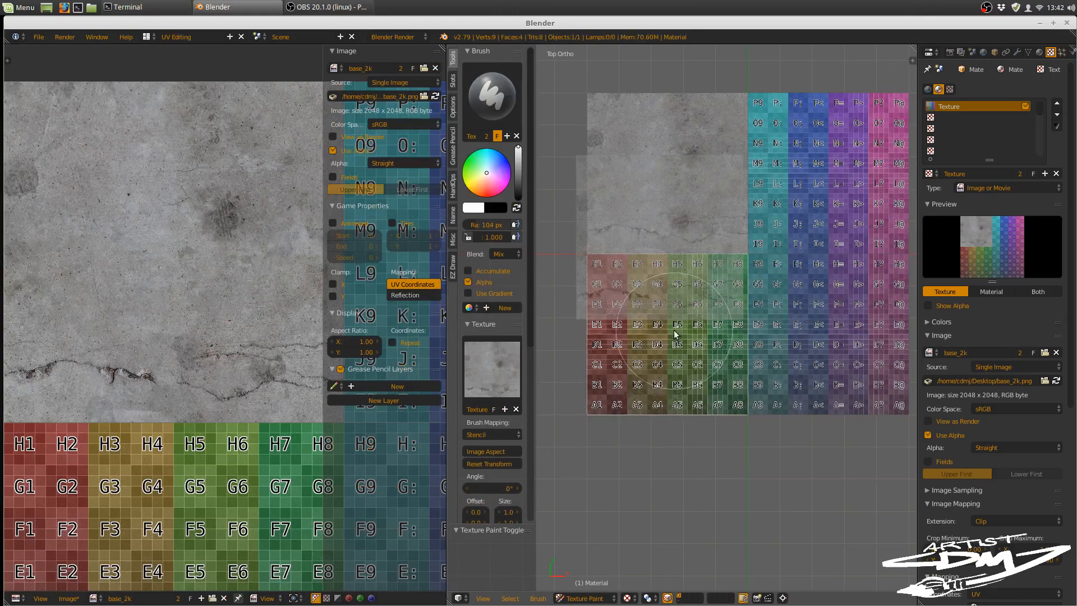
# Step: Place the concrete stencil over the lower-left face and paint that whole face with it
pyautogui.moveTo(668, 287); pyautogui.dragTo(678, 375, button='right')
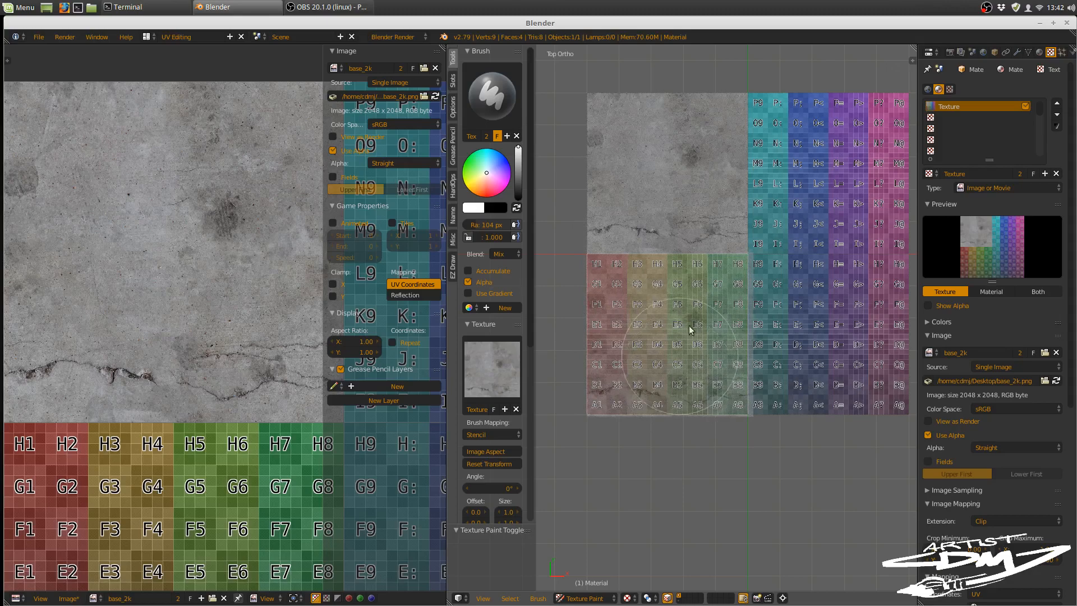
pyautogui.moveTo(709, 281)
pyautogui.mouseDown()
pyautogui.moveTo(694, 271)
pyautogui.moveTo(534, 274)
pyautogui.moveTo(548, 305)
pyautogui.moveTo(755, 286)
pyautogui.mouseUp()
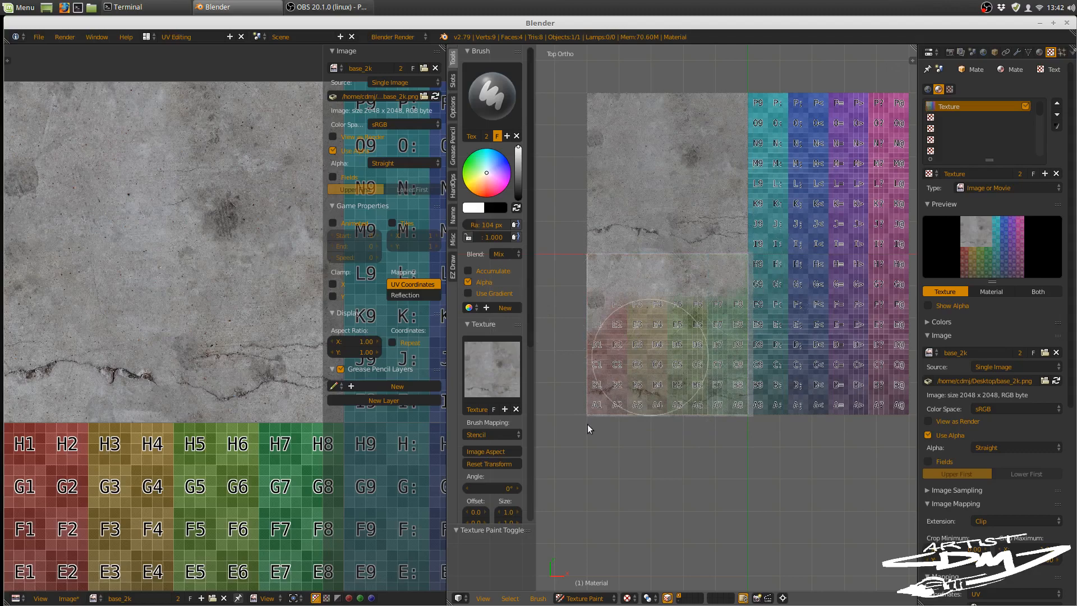
pyautogui.moveTo(589, 429)
pyautogui.mouseDown()
pyautogui.moveTo(638, 385)
pyautogui.moveTo(591, 397)
pyautogui.moveTo(764, 389)
pyautogui.moveTo(745, 302)
pyautogui.moveTo(706, 268)
pyautogui.mouseUp()
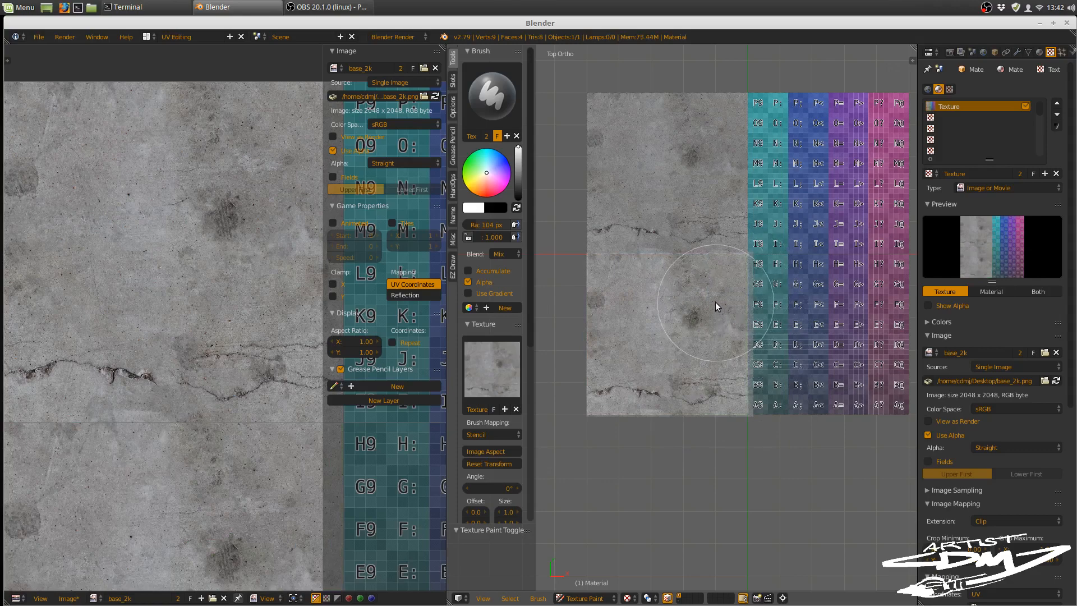
# Step: Rescale and offset the concrete texture inside the stencil with the stencil gizmo and repaint the lower-left face
pyautogui.hotkey('alt', 'w')
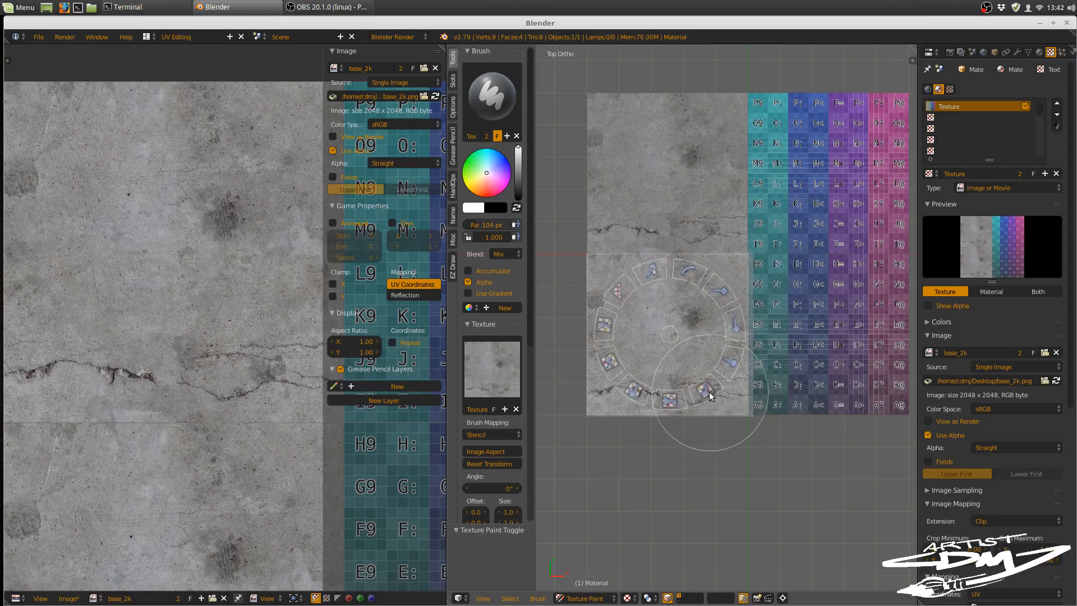
pyautogui.moveTo(708, 391); pyautogui.dragTo(633, 389)
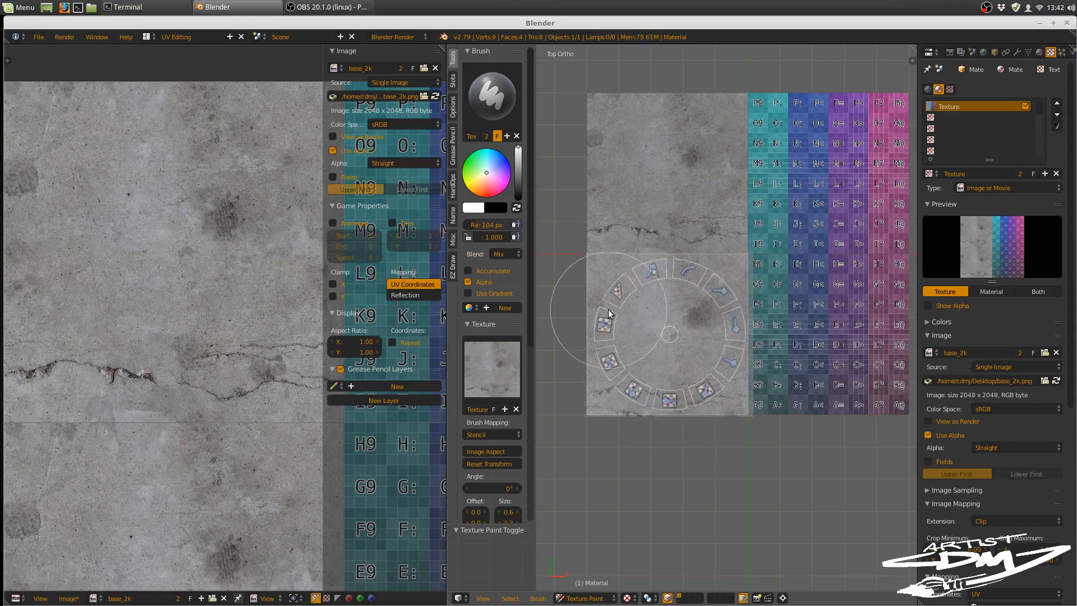
pyautogui.press('Escape')
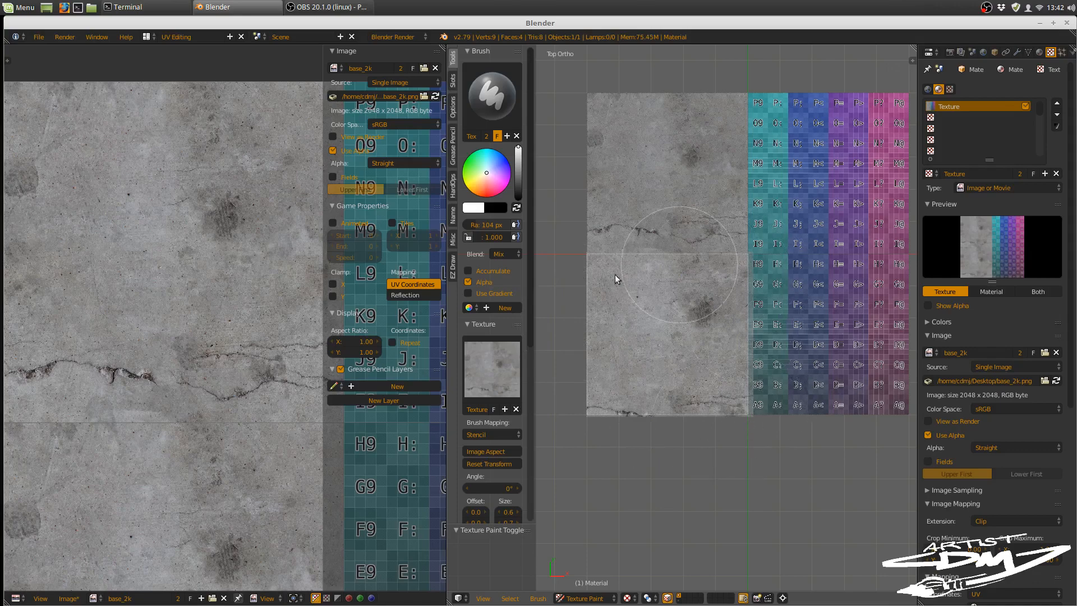
pyautogui.moveTo(677, 421)
pyautogui.mouseDown()
pyautogui.moveTo(714, 304)
pyautogui.moveTo(612, 258)
pyautogui.moveTo(757, 267)
pyautogui.mouseUp()
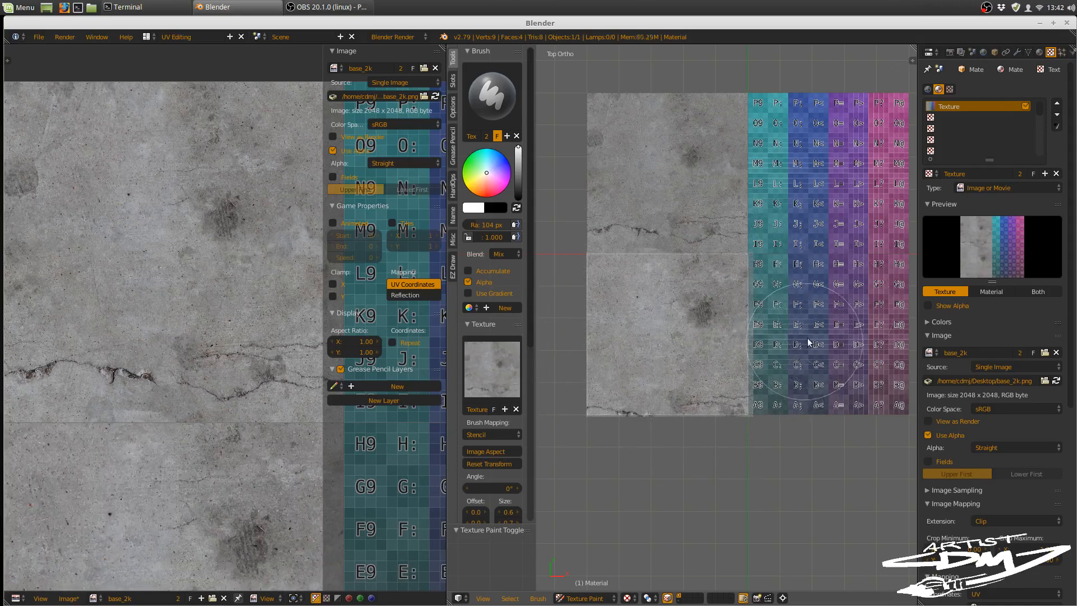
# Step: Select the plane's lower-right face in Edit Mode and return to Texture Paint mode
pyautogui.press('Tab')
pyautogui.click(745, 373)
pyautogui.press('Tab')
pyautogui.click(857, 332)
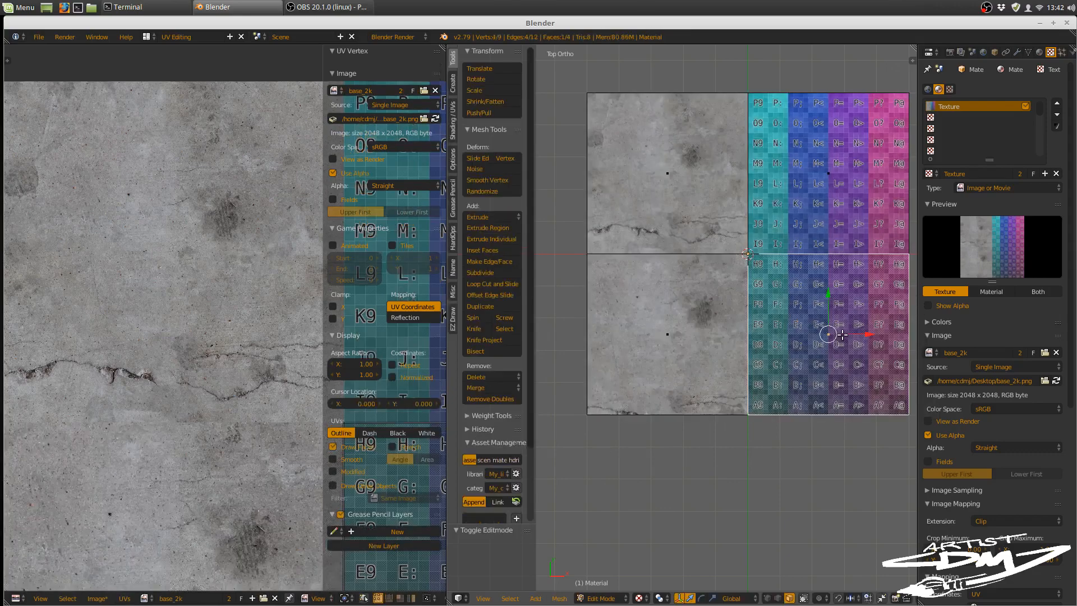
pyautogui.press('Tab')
pyautogui.click(775, 377)
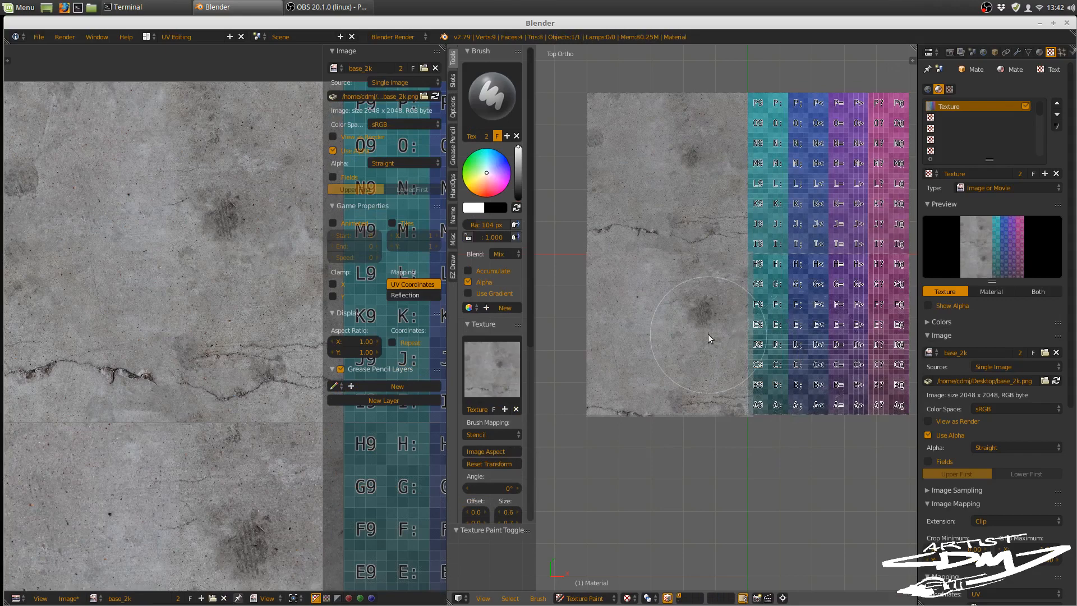
# Step: Place the concrete stencil over the lower-right face, adjust its texture offset and scale with the gizmo, and set the image extension to Repeat
pyautogui.moveTo(704, 336)
pyautogui.mouseDown()
pyautogui.moveTo(825, 322)
pyautogui.moveTo(866, 332)
pyautogui.moveTo(850, 322)
pyautogui.mouseUp()
pyautogui.press('w')
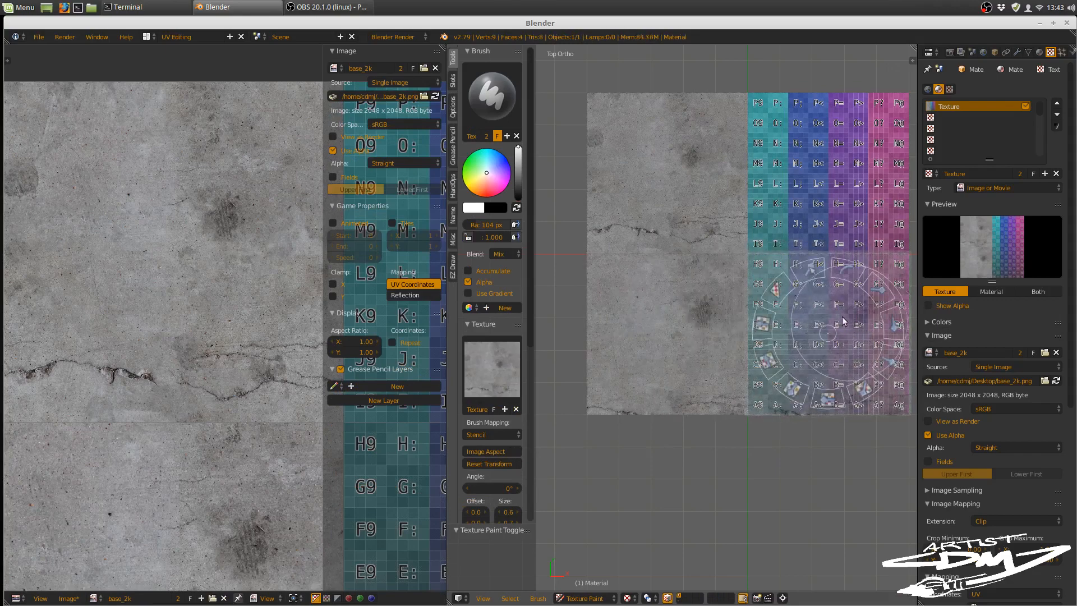
pyautogui.click(763, 328)
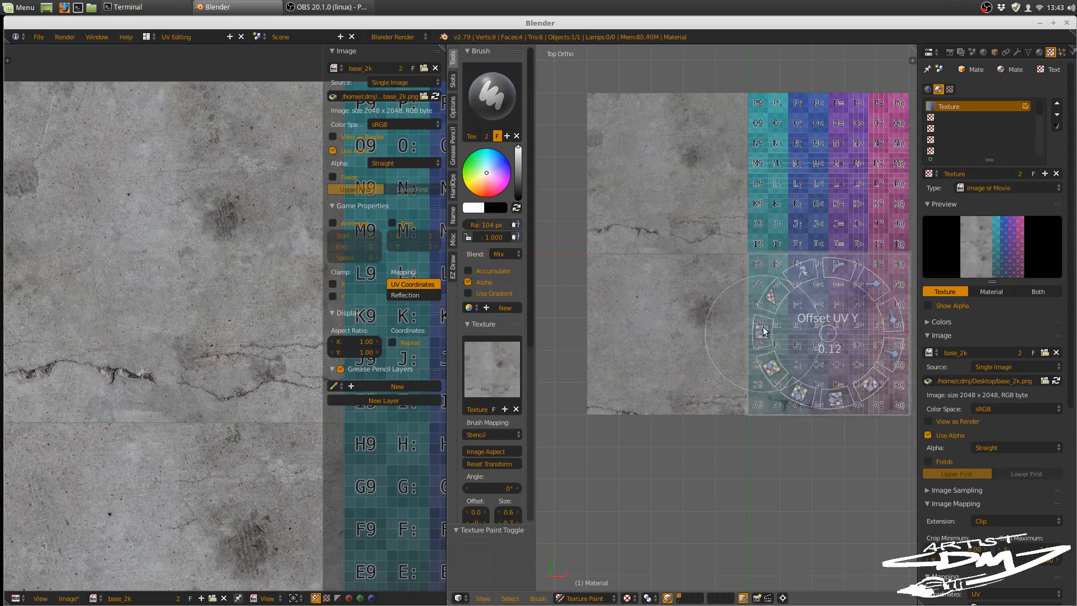
pyautogui.click(803, 380)
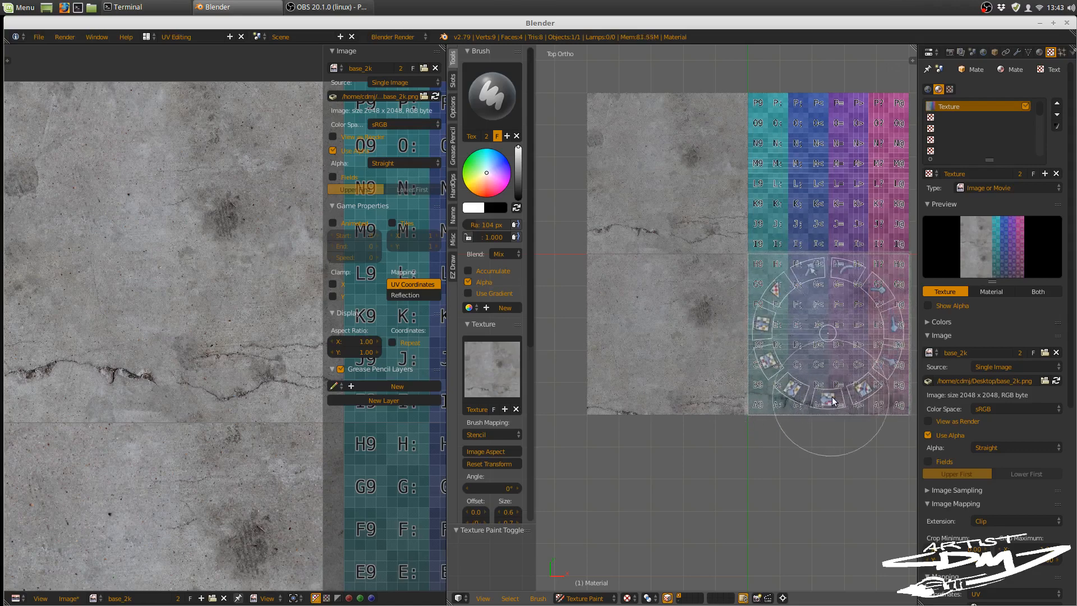
pyautogui.click(852, 393)
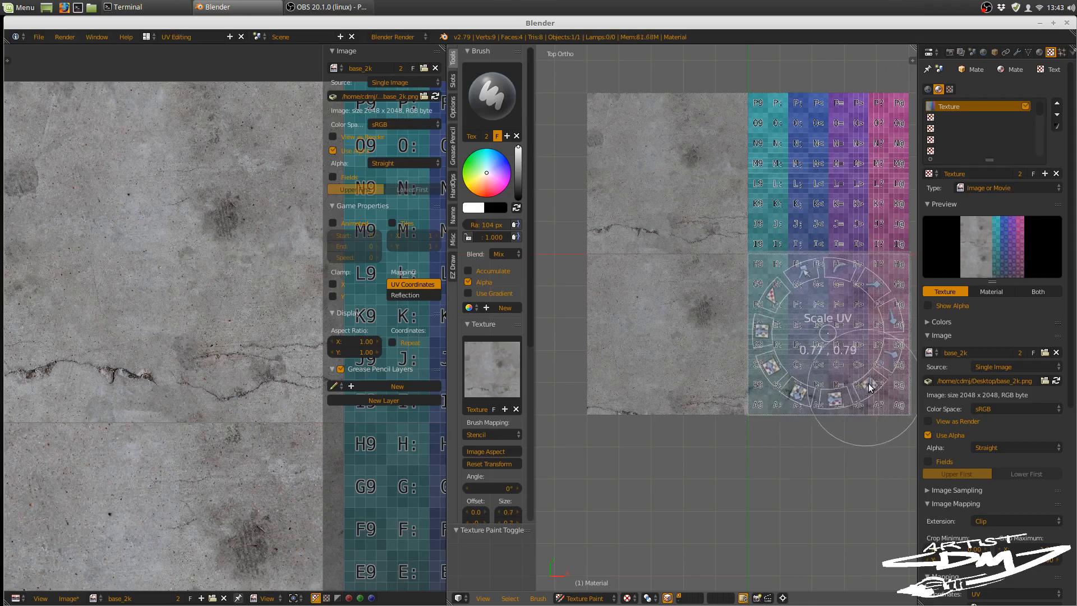
pyautogui.click(860, 391)
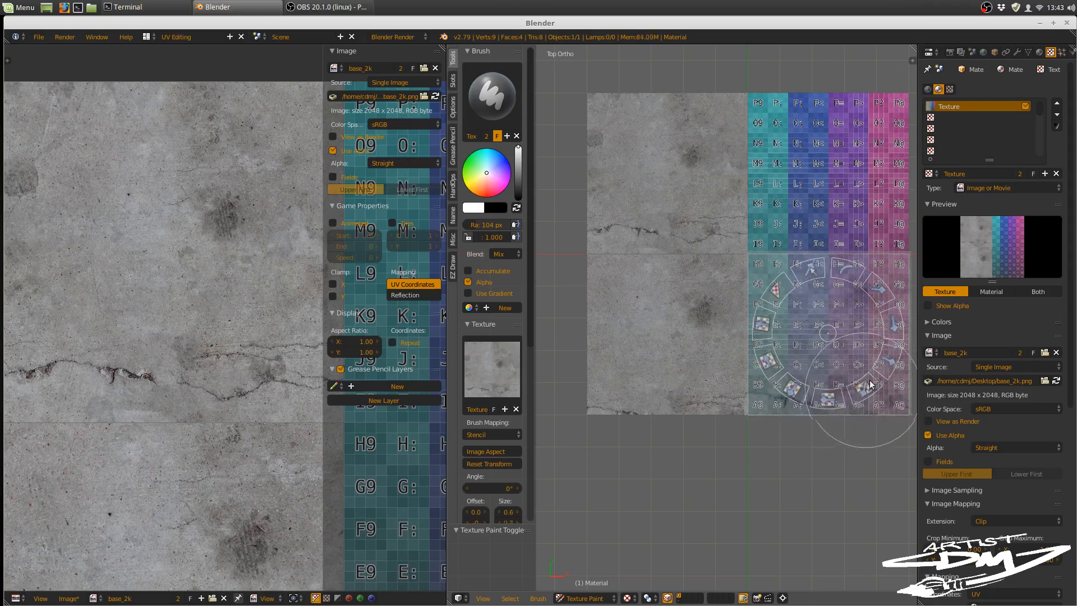
pyautogui.click(985, 521)
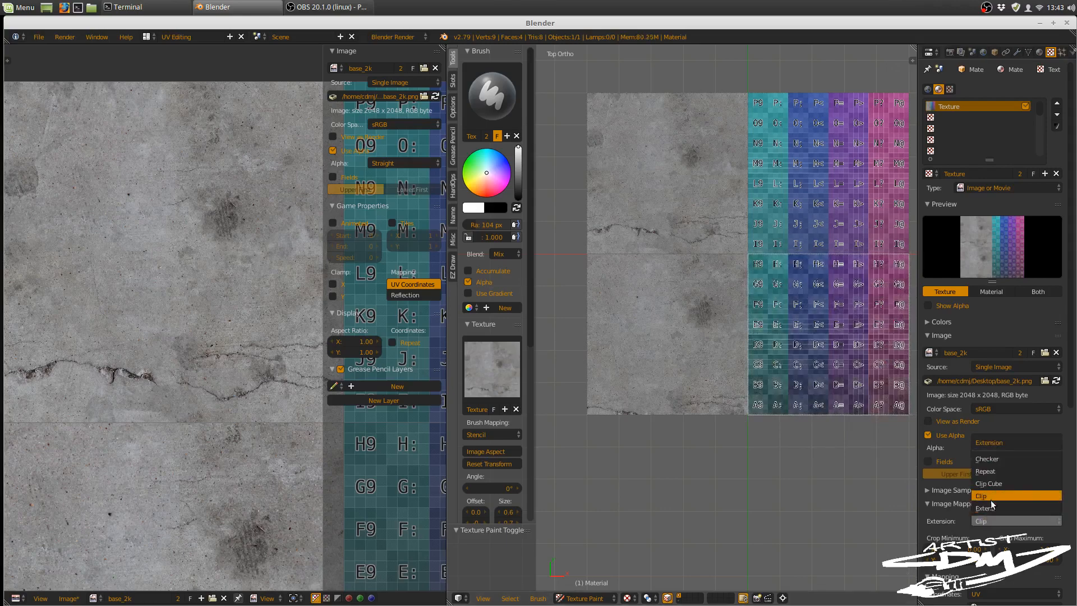
pyautogui.click(985, 471)
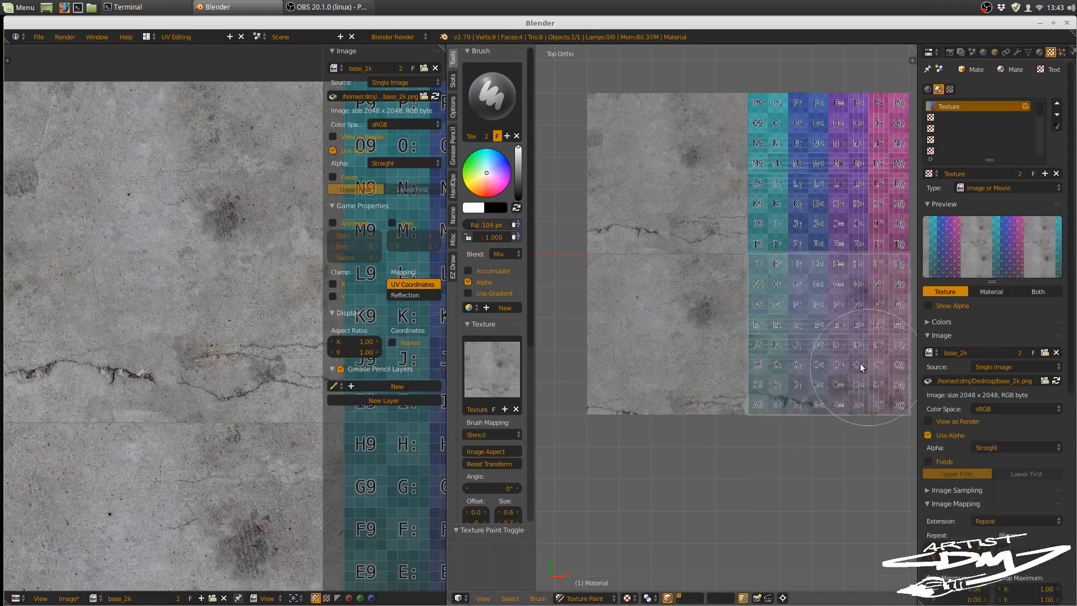
# Step: Rescale the concrete texture inside the stencil with the gizmo and paint the whole lower-right face
pyautogui.press('g')
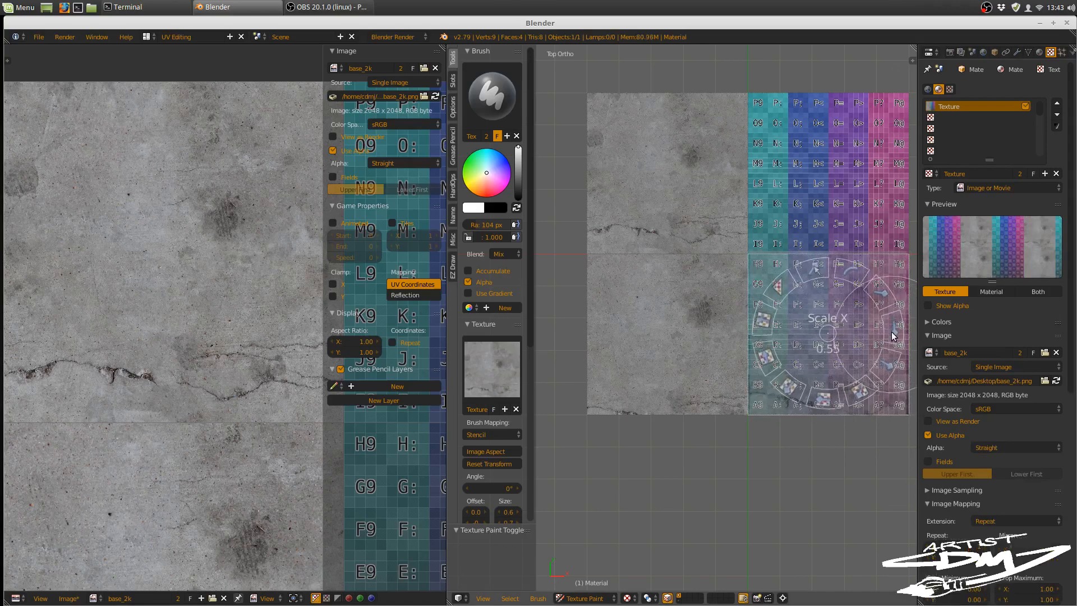
pyautogui.moveTo(860, 398); pyautogui.dragTo(846, 406)
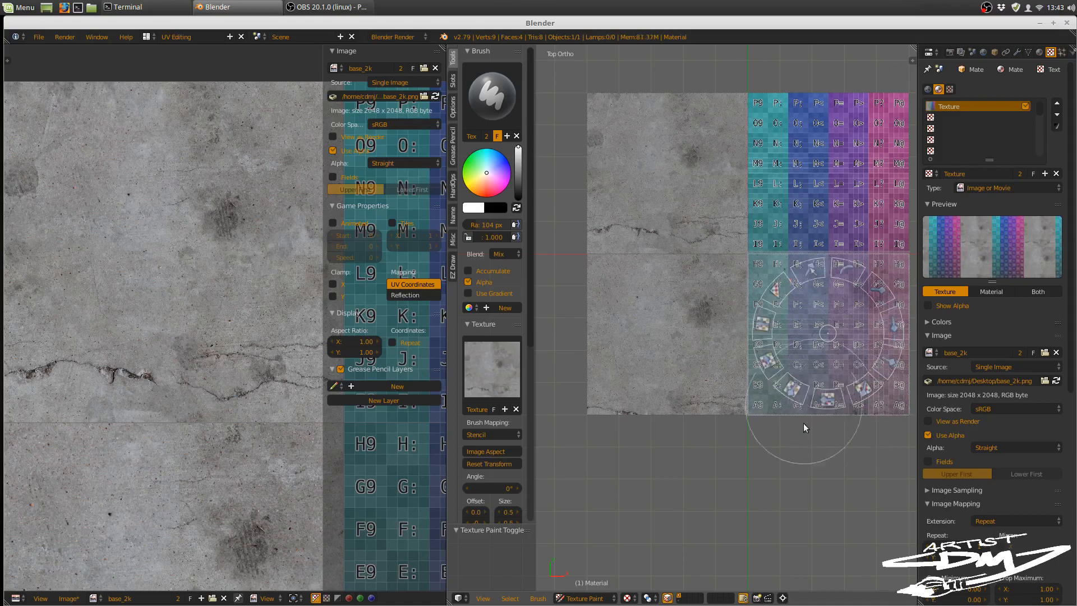
pyautogui.click(811, 457)
pyautogui.moveTo(749, 267)
pyautogui.mouseDown()
pyautogui.moveTo(897, 271)
pyautogui.moveTo(890, 427)
pyautogui.moveTo(843, 447)
pyautogui.moveTo(846, 337)
pyautogui.mouseUp()
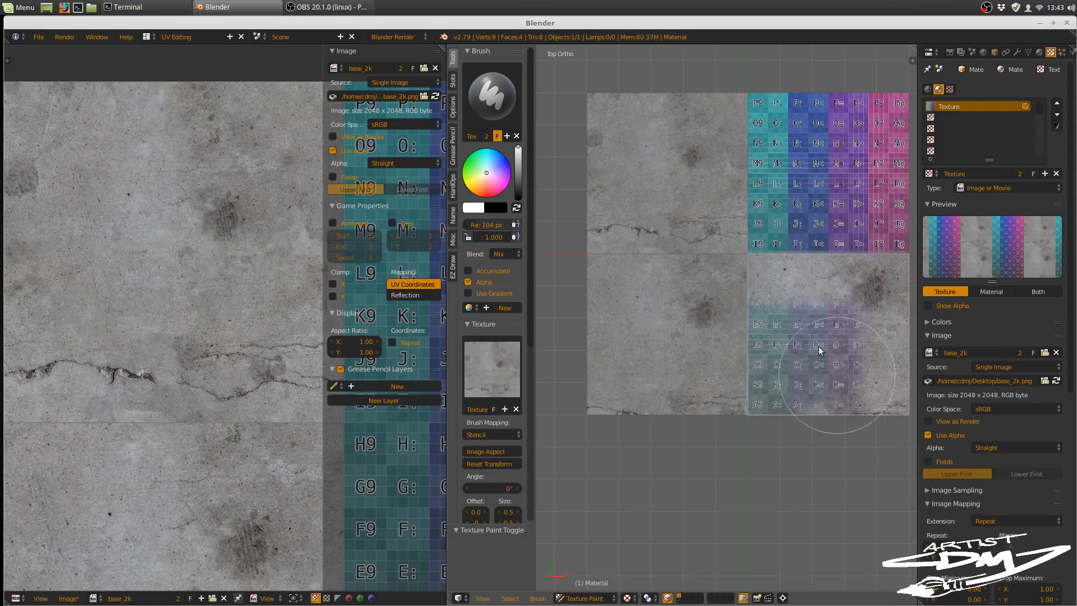
pyautogui.moveTo(754, 345)
pyautogui.mouseDown()
pyautogui.moveTo(752, 298)
pyautogui.moveTo(748, 413)
pyautogui.moveTo(904, 412)
pyautogui.mouseUp()
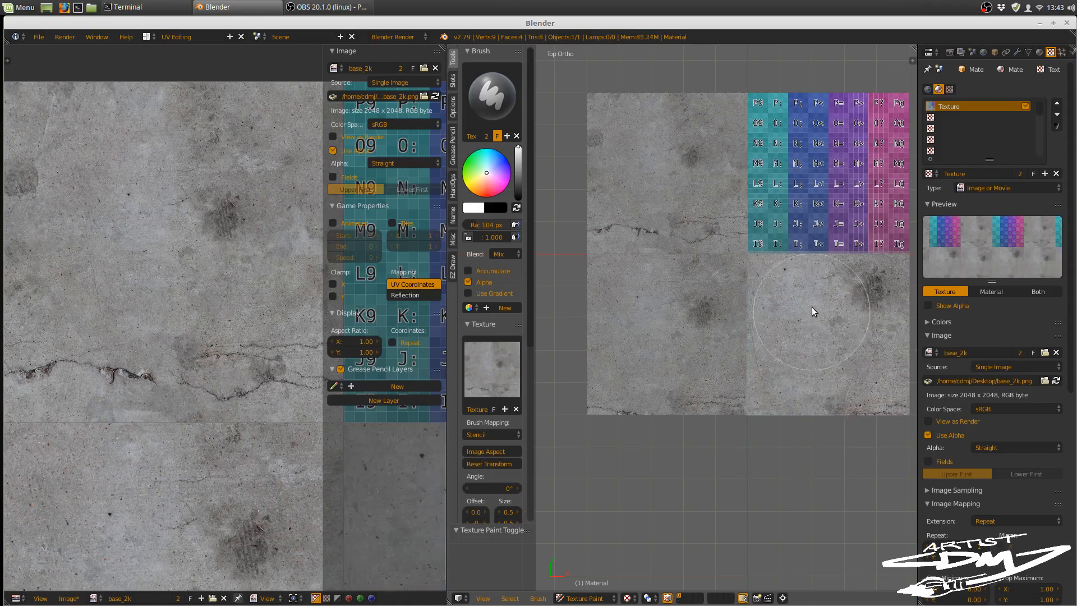
# Step: Select the plane's upper-right face in Edit Mode and return to Texture Paint mode
pyautogui.press('Tab')
pyautogui.click(882, 291)
pyautogui.press('Tab')
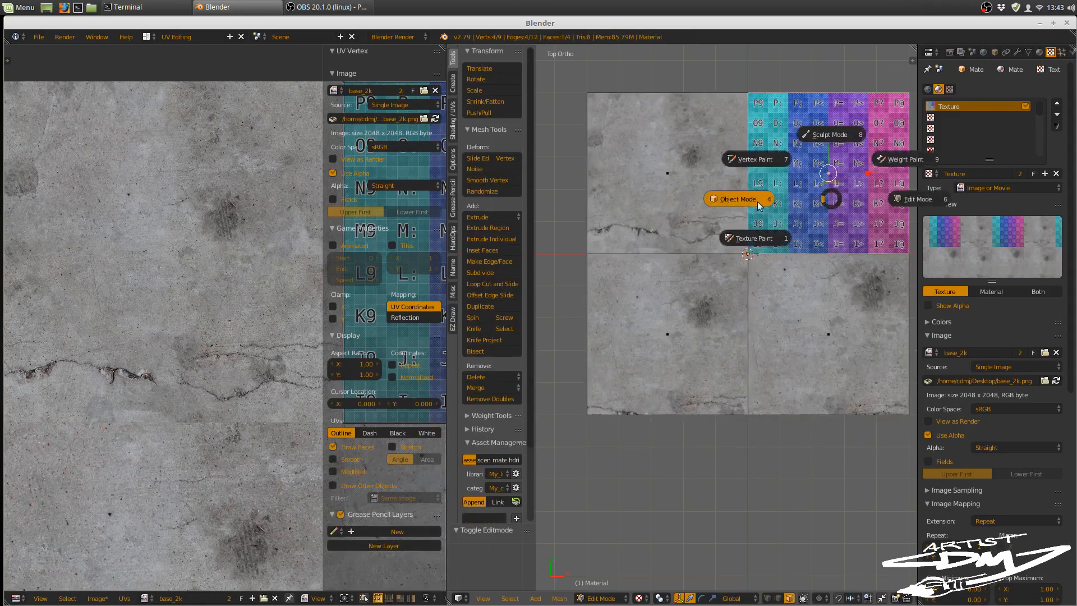
pyautogui.click(747, 203)
pyautogui.press('Tab')
pyautogui.click(762, 230)
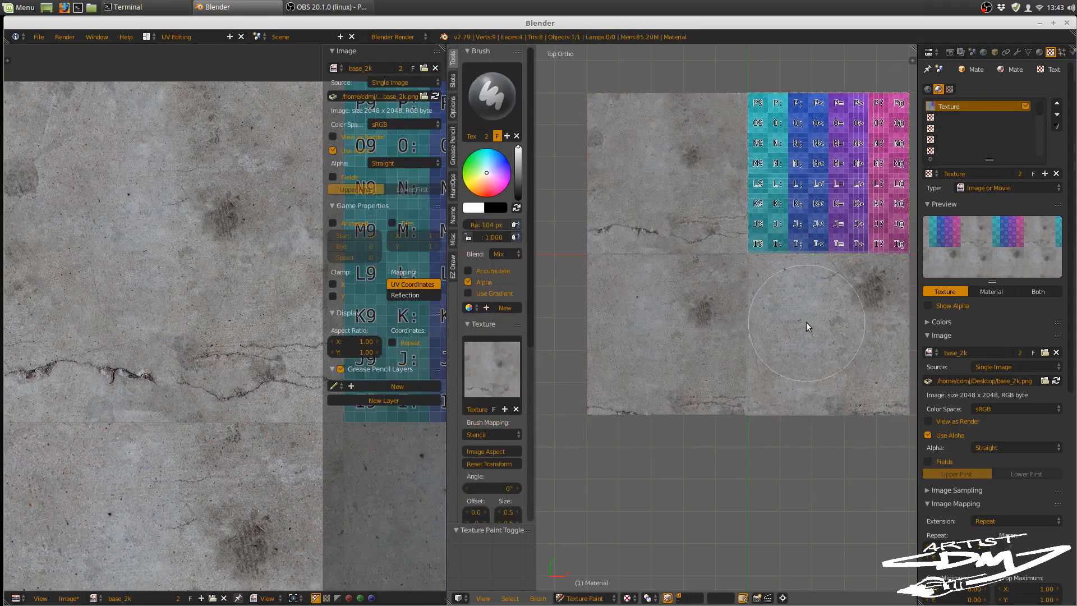
# Step: Shift the concrete texture in the stencil over the upper-right face and paint that whole face with it
pyautogui.moveTo(806, 322); pyautogui.dragTo(811, 153, button='right')
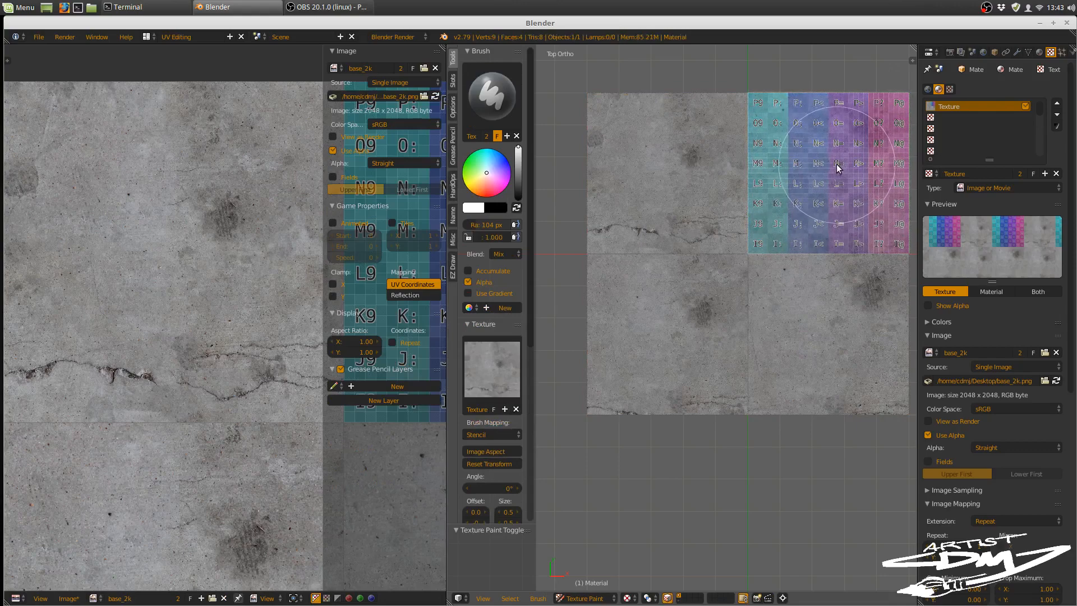
pyautogui.moveTo(836, 164)
pyautogui.mouseDown()
pyautogui.moveTo(770, 203)
pyautogui.moveTo(762, 166)
pyautogui.moveTo(772, 148)
pyautogui.mouseUp()
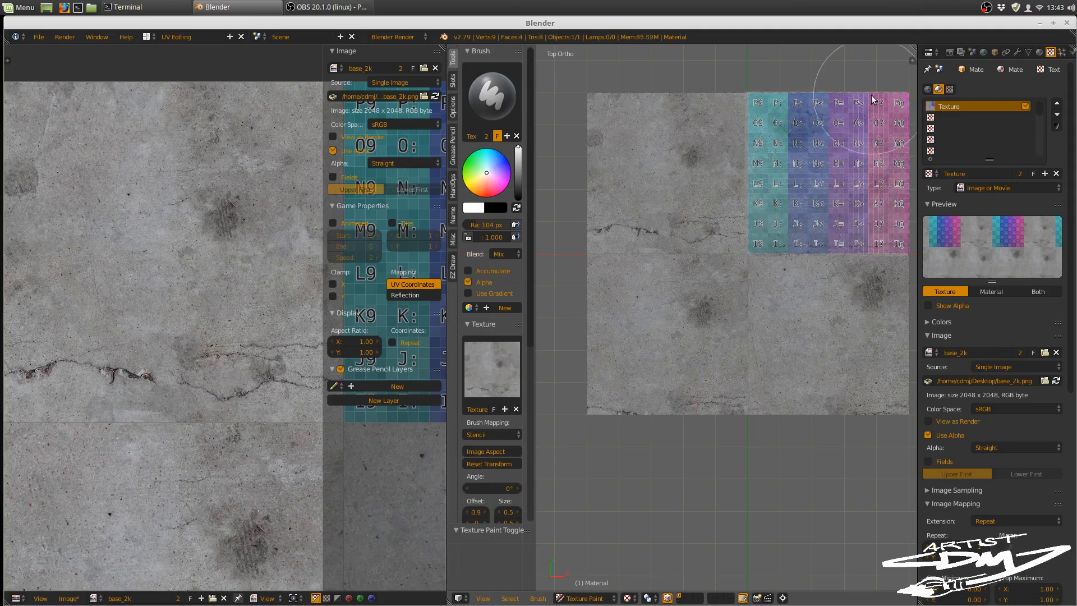
pyautogui.moveTo(841, 108)
pyautogui.mouseDown()
pyautogui.moveTo(774, 143)
pyautogui.moveTo(829, 127)
pyautogui.moveTo(872, 123)
pyautogui.moveTo(874, 132)
pyautogui.mouseUp()
pyautogui.moveTo(876, 196)
pyautogui.mouseDown()
pyautogui.moveTo(791, 224)
pyautogui.moveTo(839, 161)
pyautogui.moveTo(759, 237)
pyautogui.moveTo(890, 257)
pyautogui.moveTo(896, 233)
pyautogui.moveTo(900, 249)
pyautogui.moveTo(801, 176)
pyautogui.moveTo(755, 99)
pyautogui.moveTo(751, 115)
pyautogui.mouseUp()
pyautogui.moveTo(752, 250)
pyautogui.mouseDown()
pyautogui.moveTo(829, 258)
pyautogui.moveTo(893, 210)
pyautogui.moveTo(890, 95)
pyautogui.moveTo(895, 240)
pyautogui.moveTo(839, 245)
pyautogui.mouseUp()
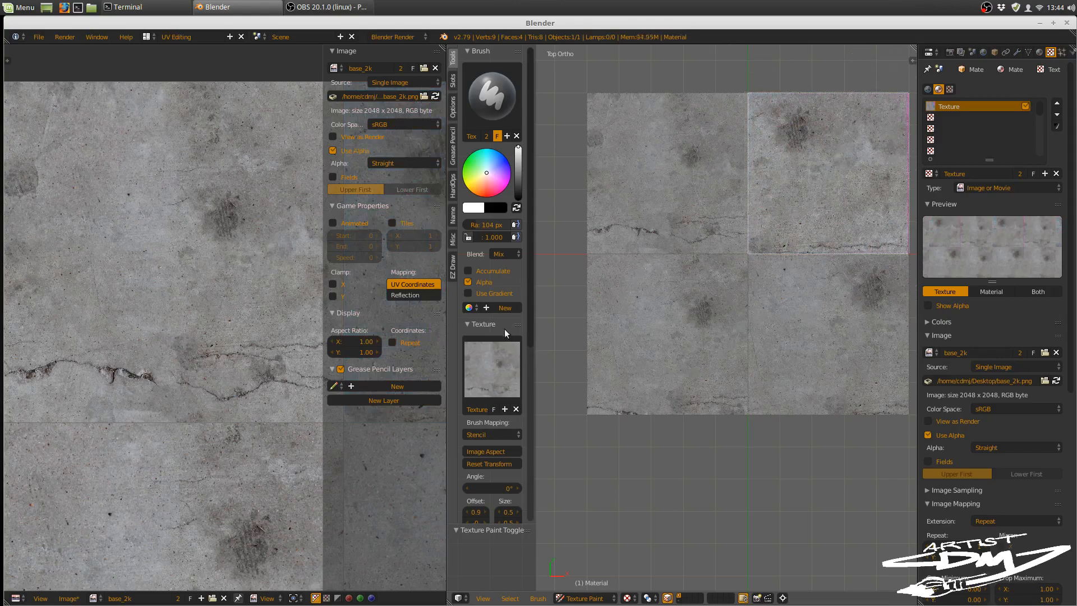
pyautogui.click(471, 324)
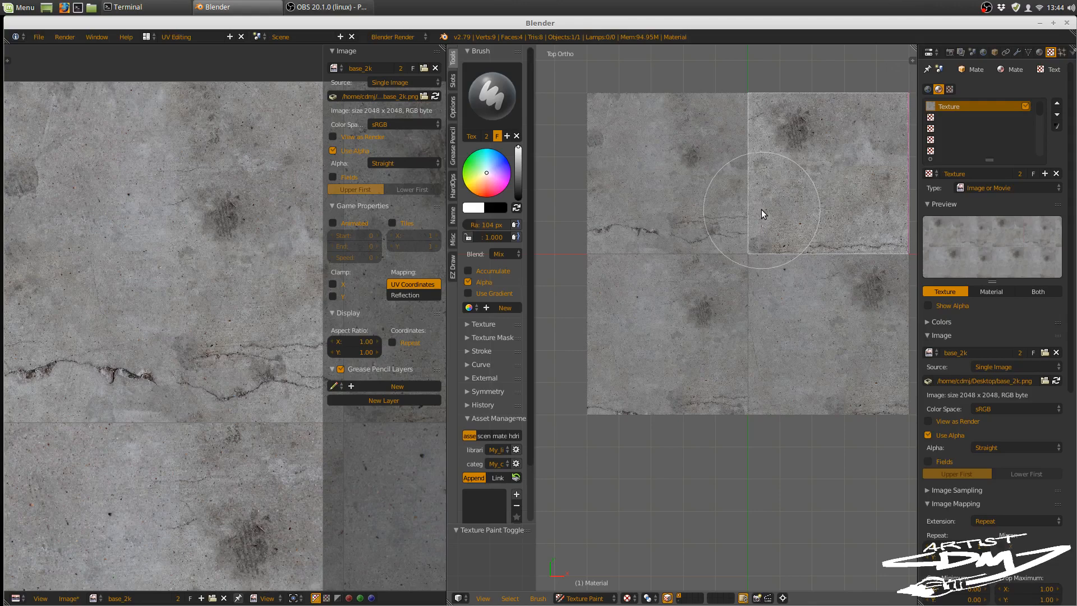
# Step: Switch to Object Mode and examine the seams of the painted concrete on the whole plane and in the full base_2k image
pyautogui.press('Tab')
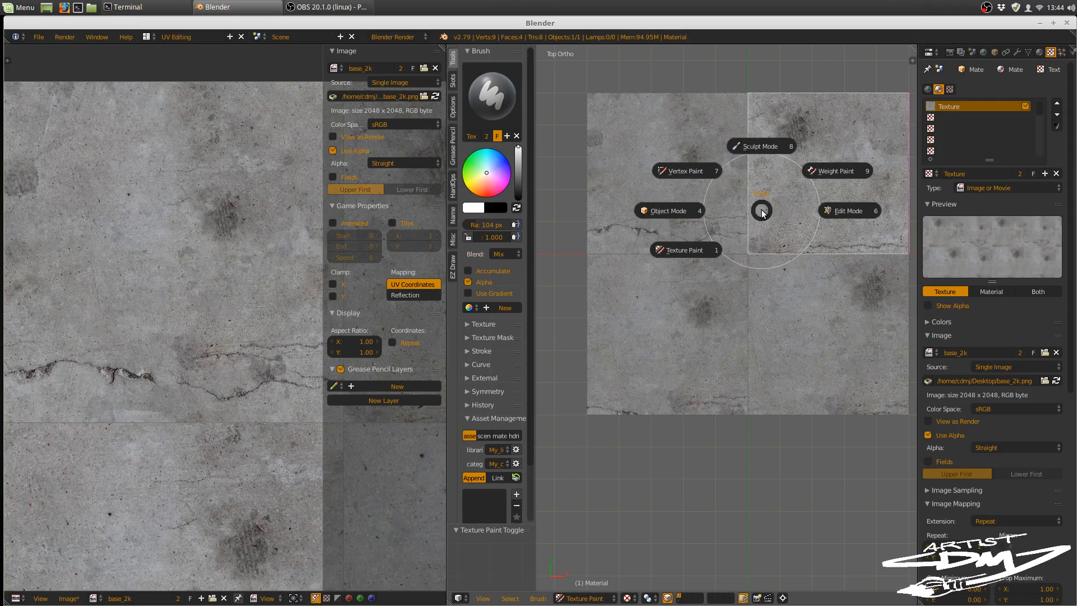
pyautogui.click(717, 251)
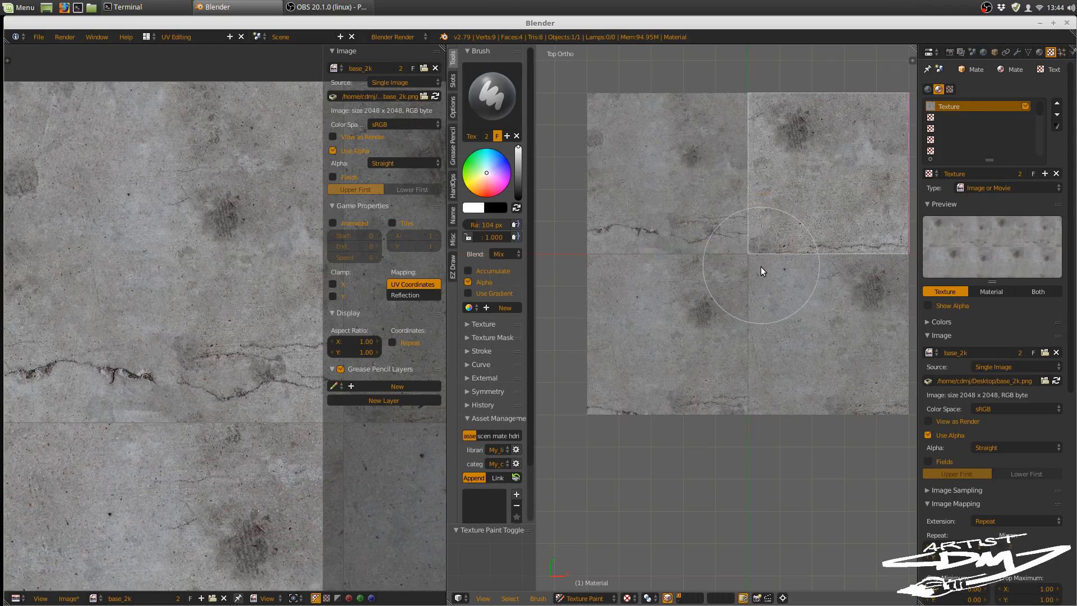
pyautogui.press('Tab')
pyautogui.click(832, 307)
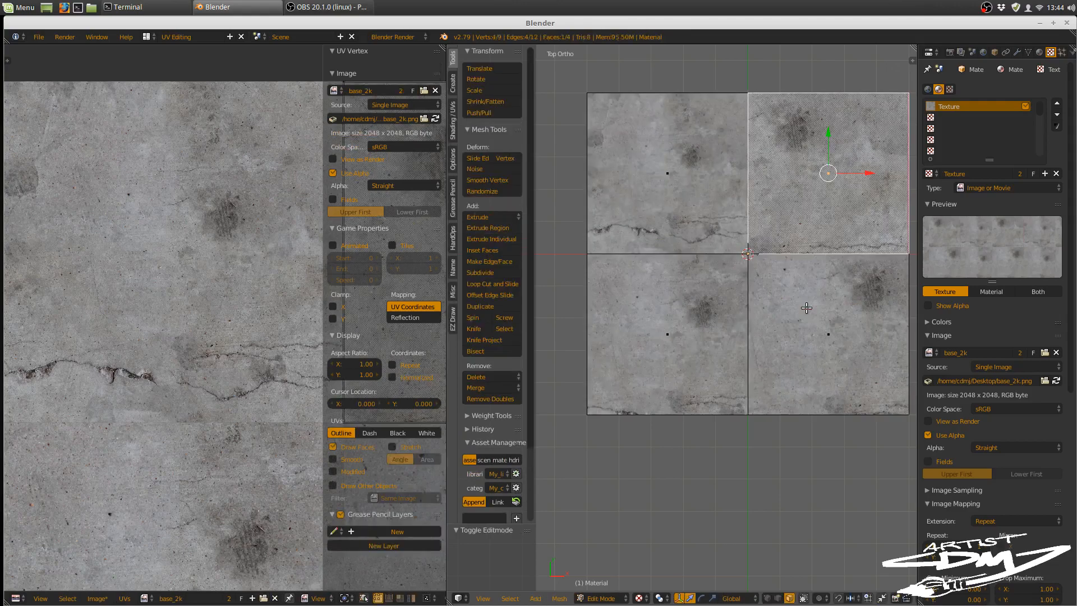
pyautogui.press('Tab')
pyautogui.click(709, 309)
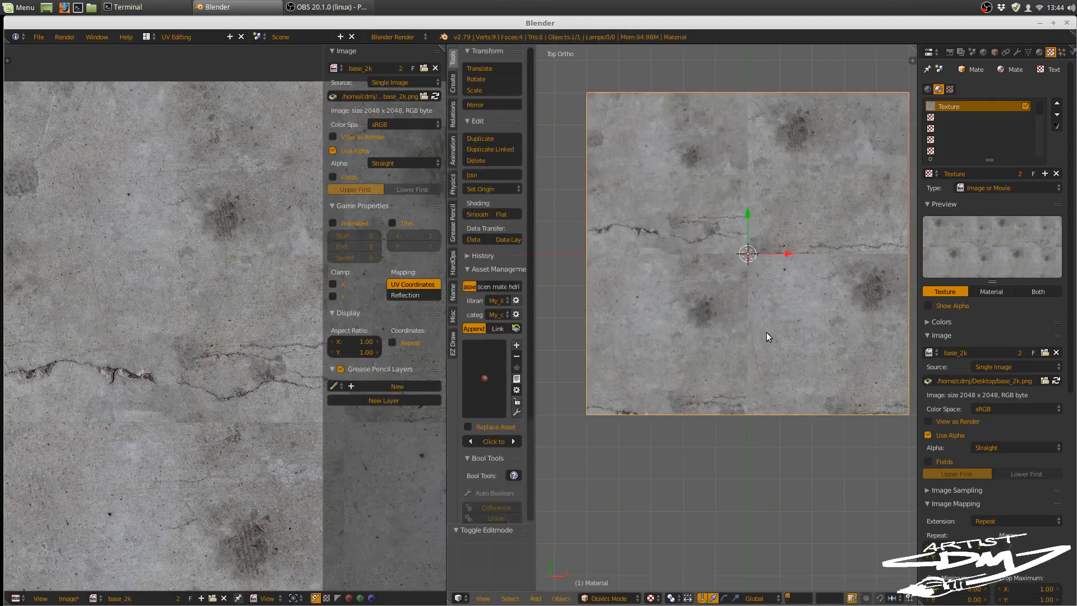
pyautogui.press('KP_3')
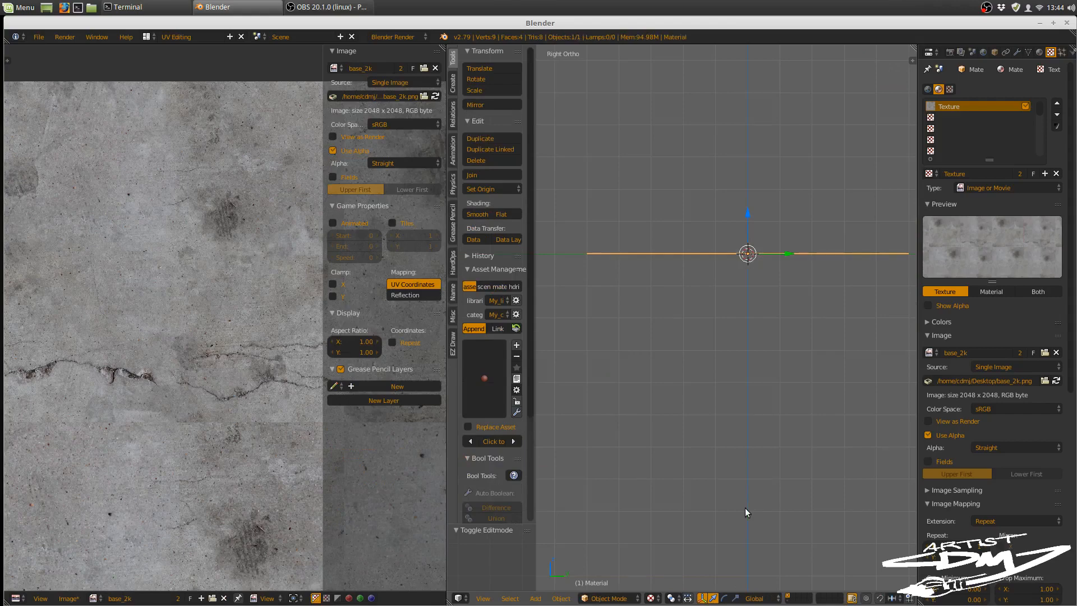
pyautogui.press('KP_7')
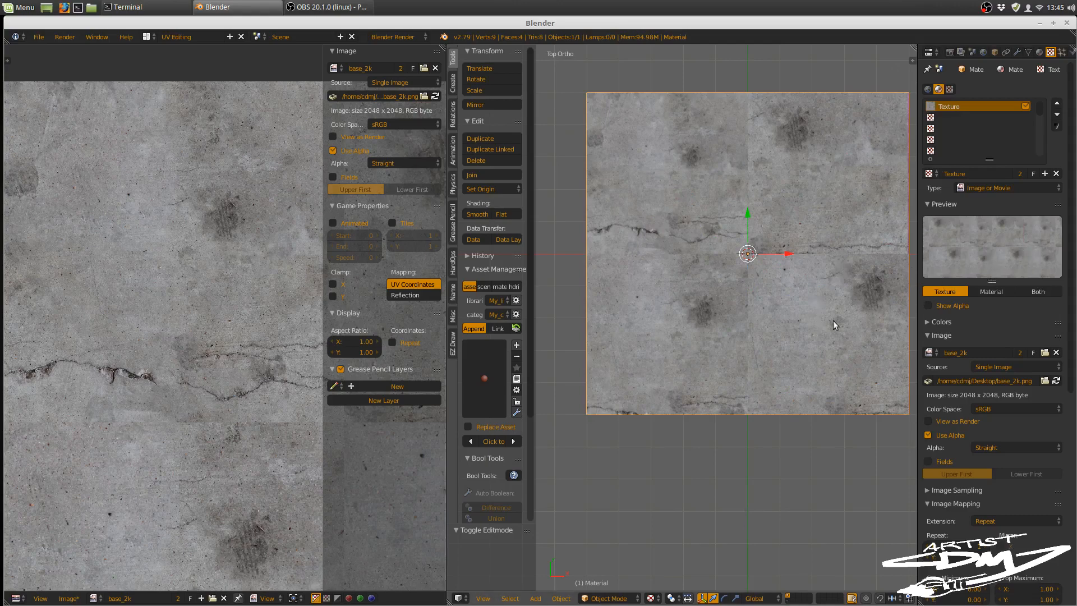
pyautogui.keyDown('shift'); pyautogui.moveTo(819, 335); pyautogui.dragTo(793, 390, button='middle'); pyautogui.keyUp('shift')
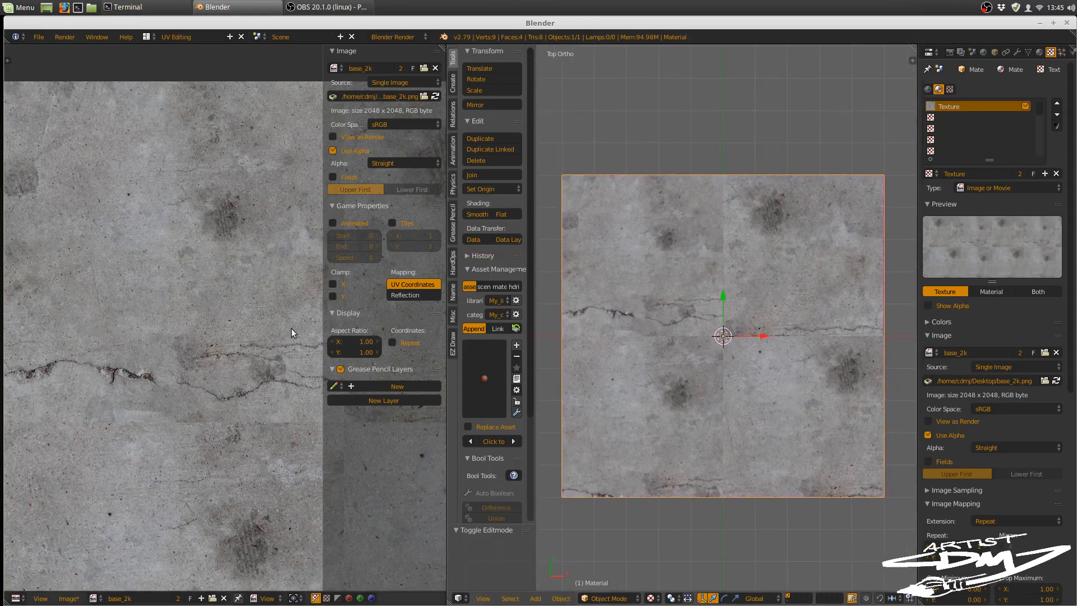
pyautogui.scroll(-3, 274, 376)
pyautogui.moveTo(275, 376); pyautogui.dragTo(222, 343, button='middle')
pyautogui.keyDown('ctrl'); pyautogui.moveTo(223, 343); pyautogui.dragTo(223, 326, button='middle'); pyautogui.keyUp('ctrl')
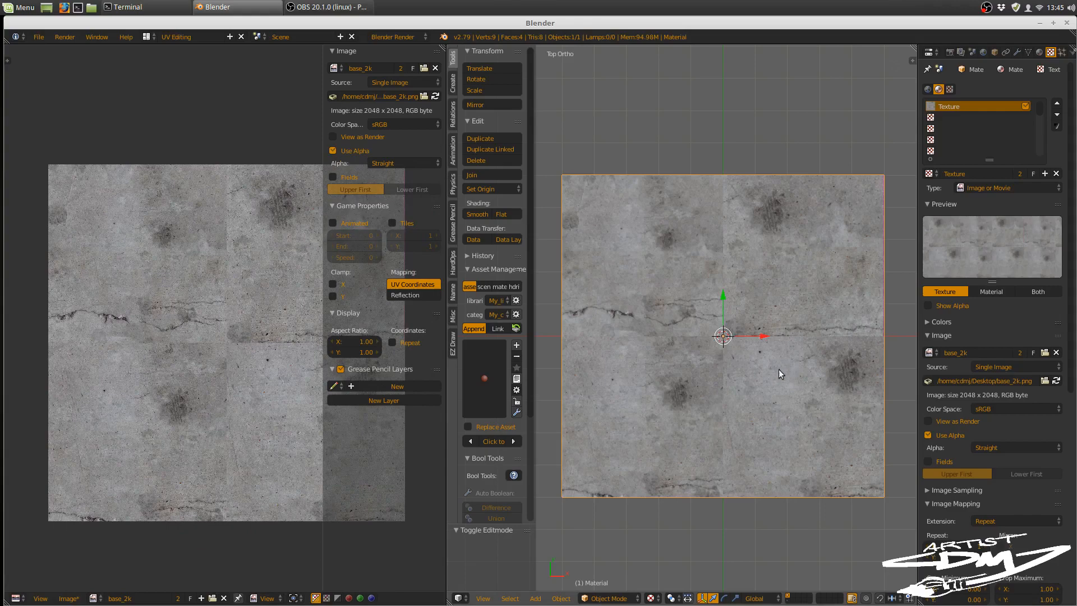
# Step: Return to Texture Paint mode and give the brush a new texture of type Clouds
pyautogui.press('Tab')
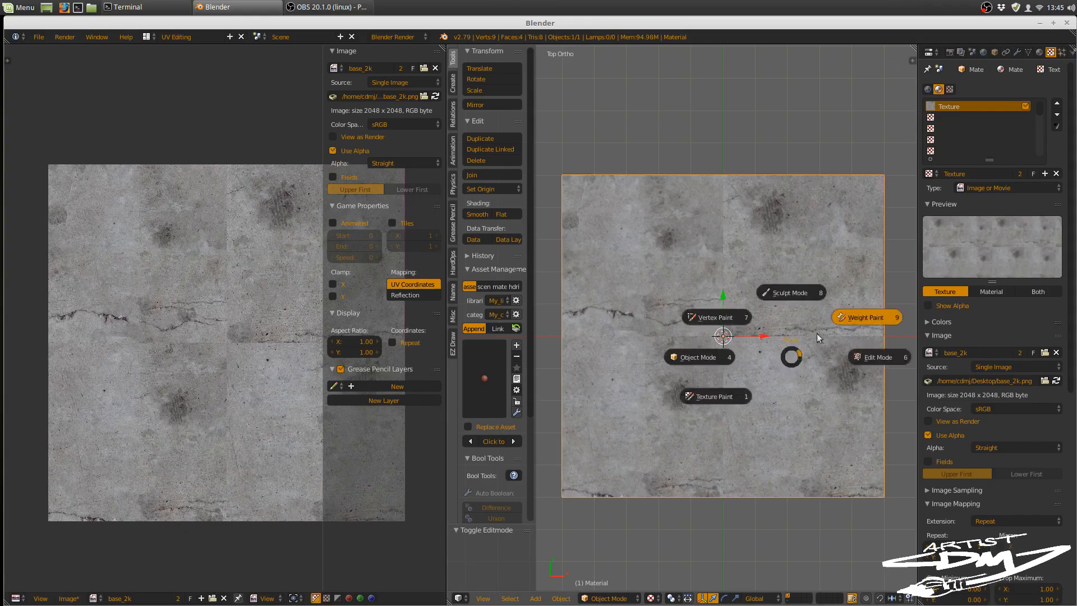
pyautogui.click(715, 394)
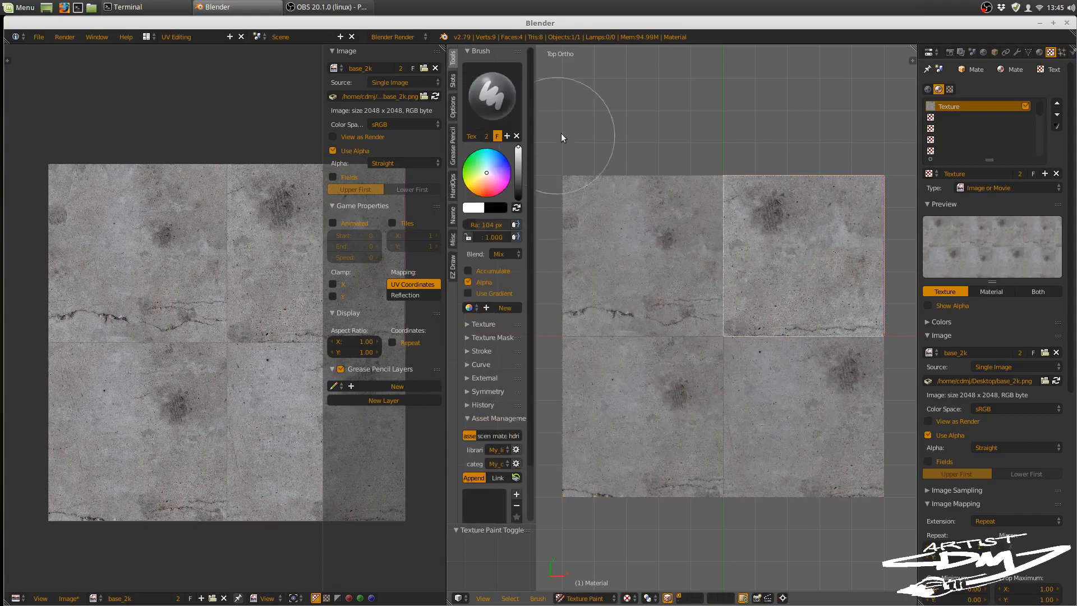
pyautogui.click(950, 89)
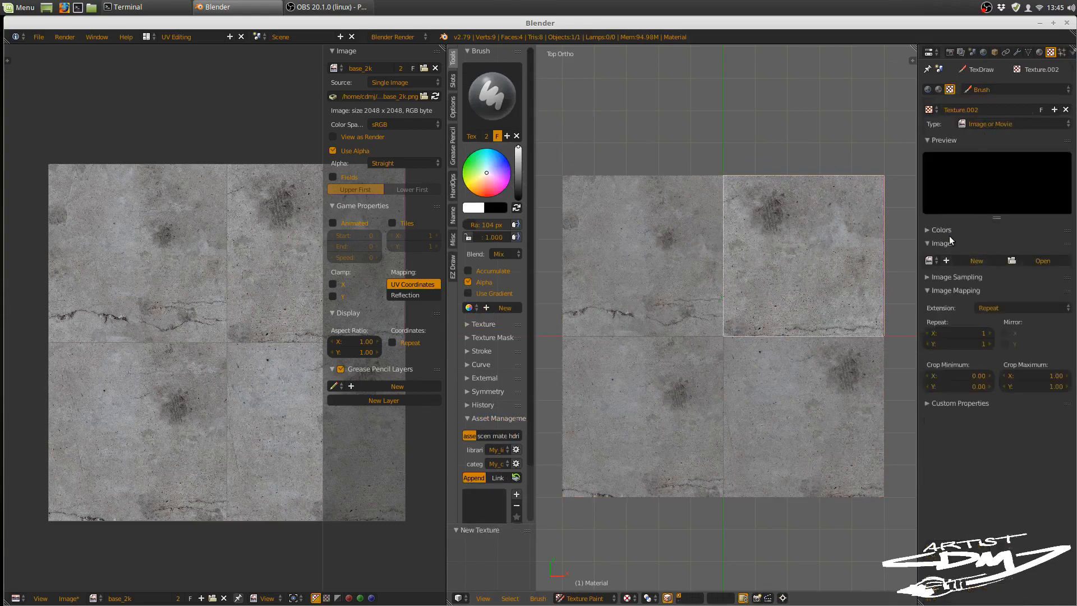
pyautogui.click(998, 123)
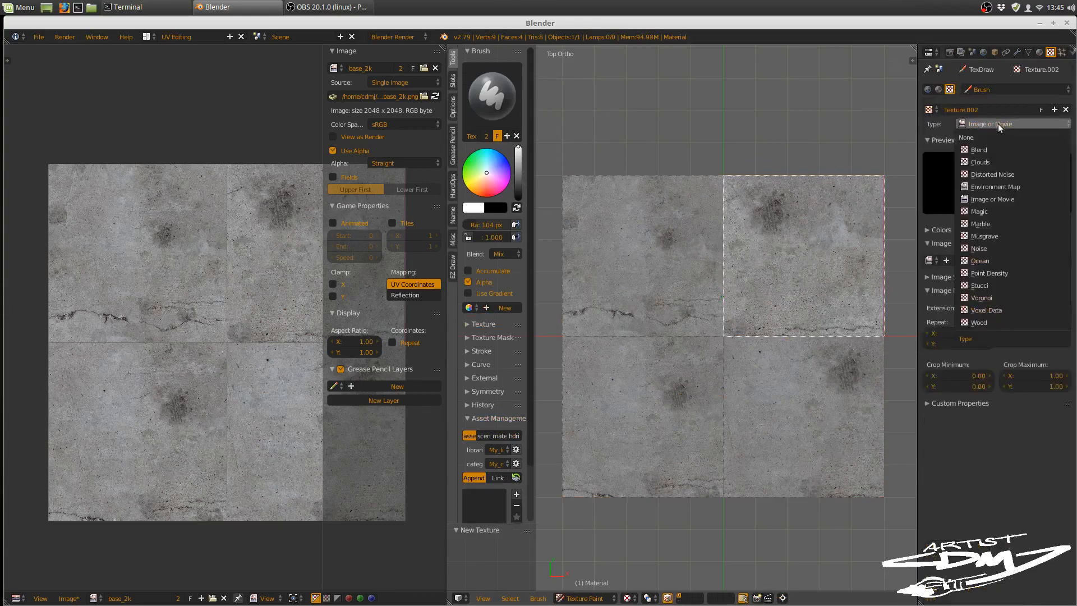
pyautogui.click(987, 163)
# Step: Enable the colour ramp on the brush's Clouds texture and move its black stop to position 0.300
pyautogui.click(931, 230)
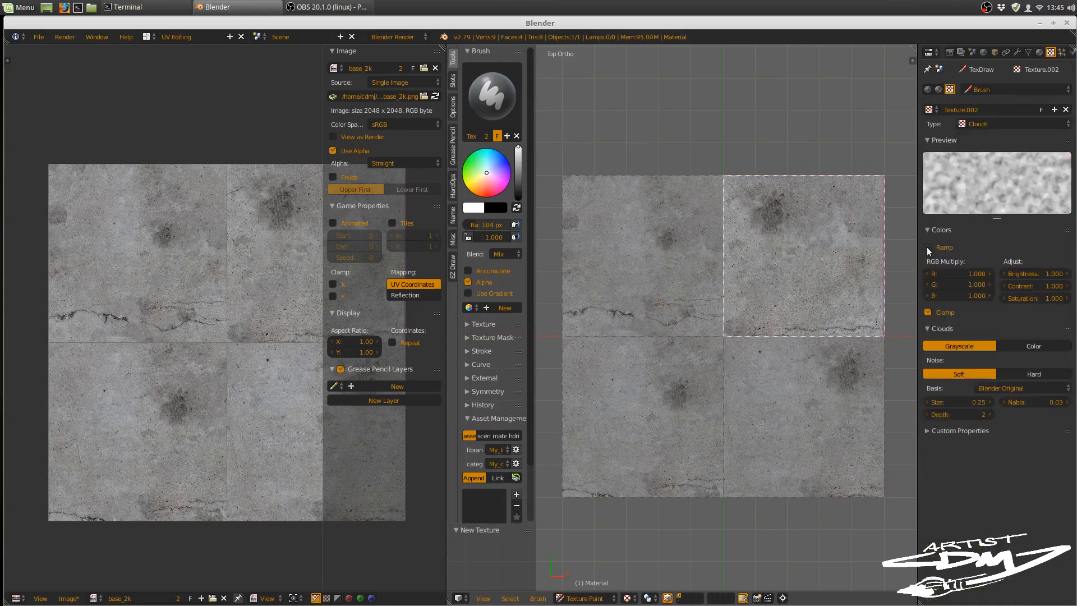
pyautogui.click(929, 247)
pyautogui.moveTo(947, 278); pyautogui.dragTo(977, 283)
# Step: Darken the brush colour to a mid grey and set the brush blend mode to Multiply
pyautogui.moveTo(519, 168); pyautogui.dragTo(520, 178)
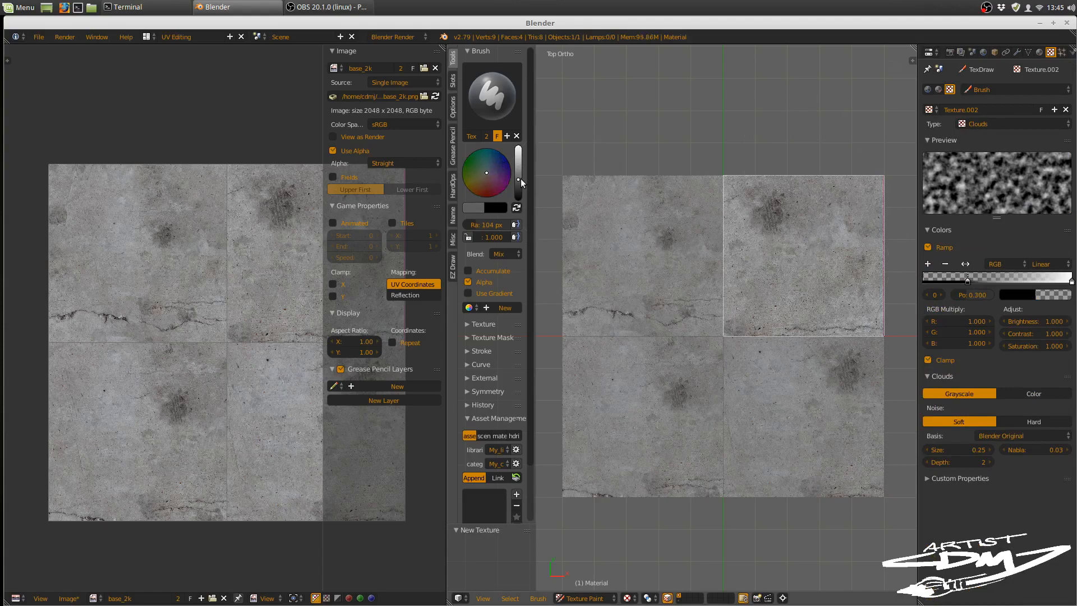
pyautogui.click(504, 254)
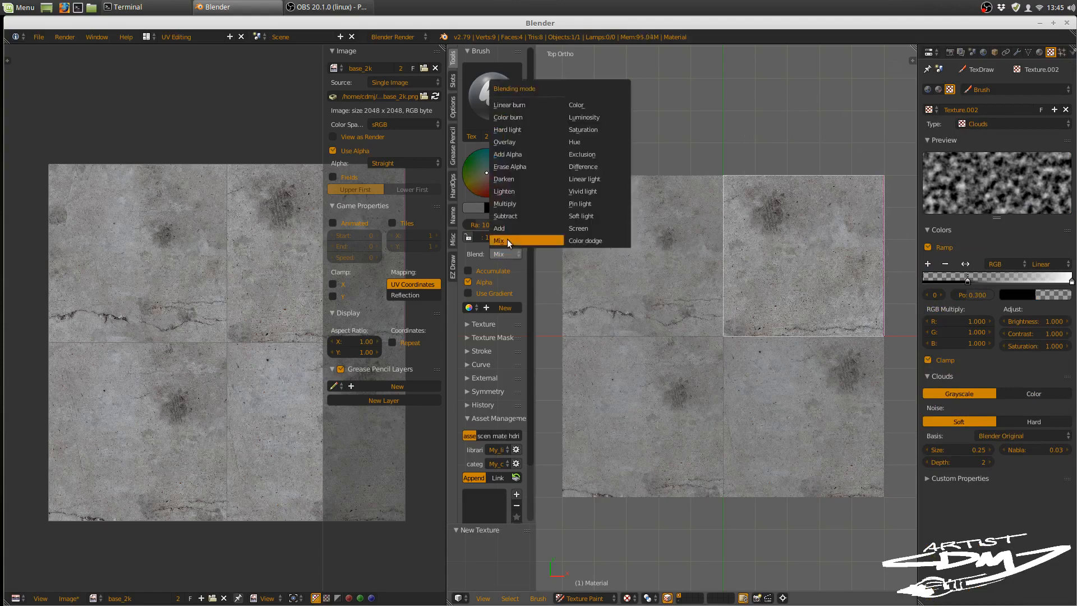
pyautogui.click(521, 203)
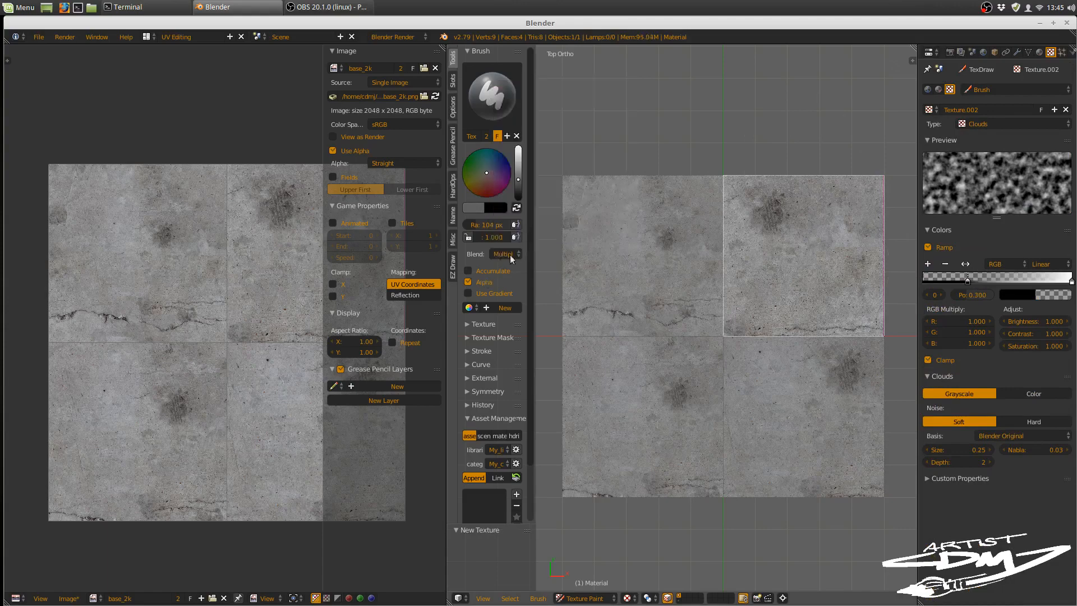
# Step: Set the brush texture's mapping to View Plane
pyautogui.click(483, 324)
pyautogui.click(486, 435)
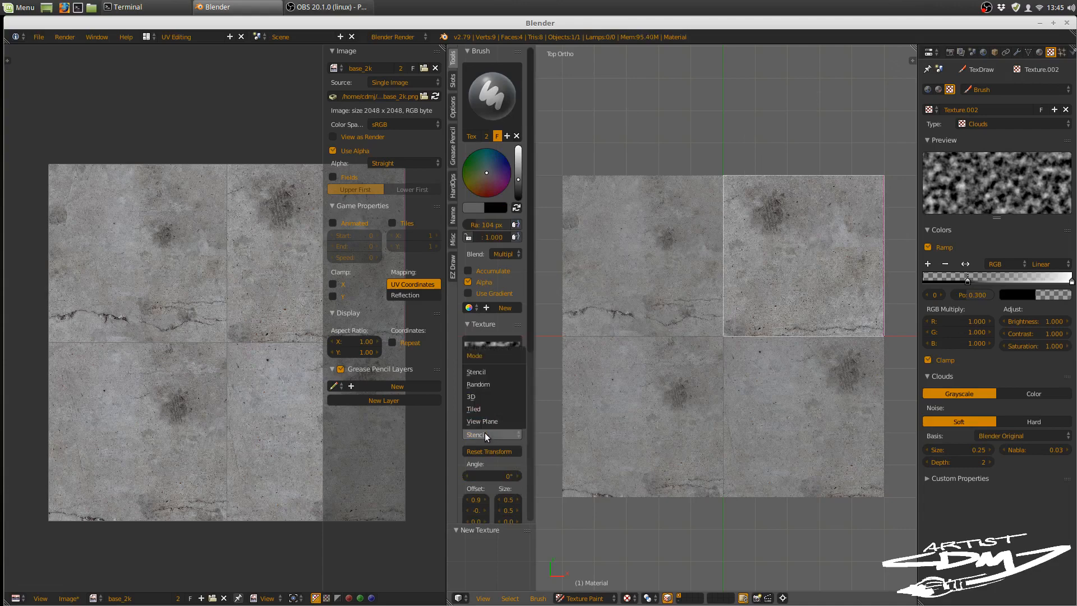
pyautogui.click(486, 419)
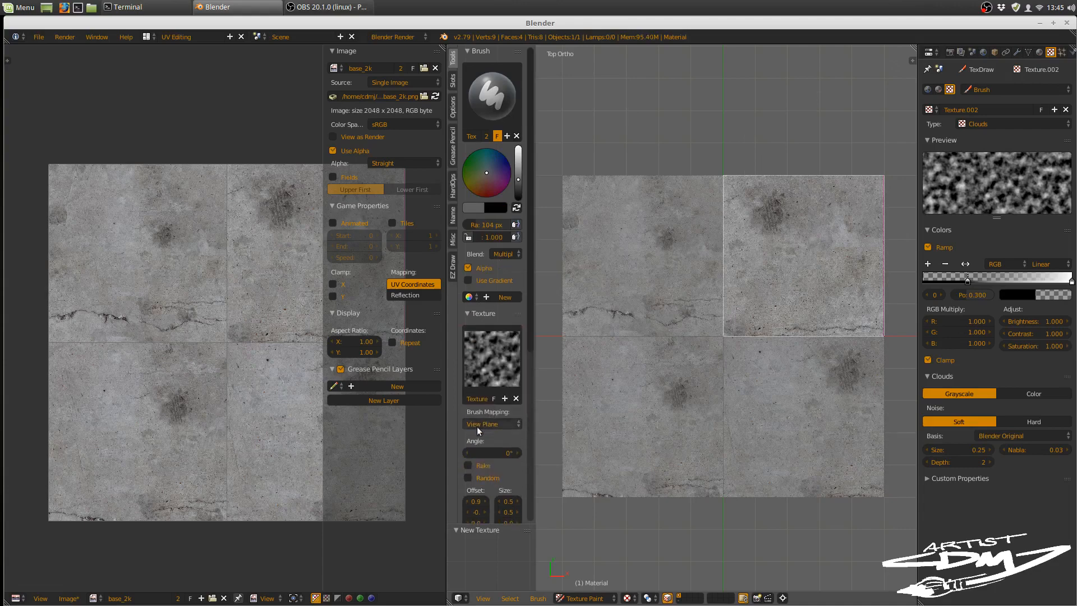
# Step: Enable Rake and Random for the brush texture's angle and set the brush radius to 50 px
pyautogui.click(468, 465)
pyautogui.click(468, 478)
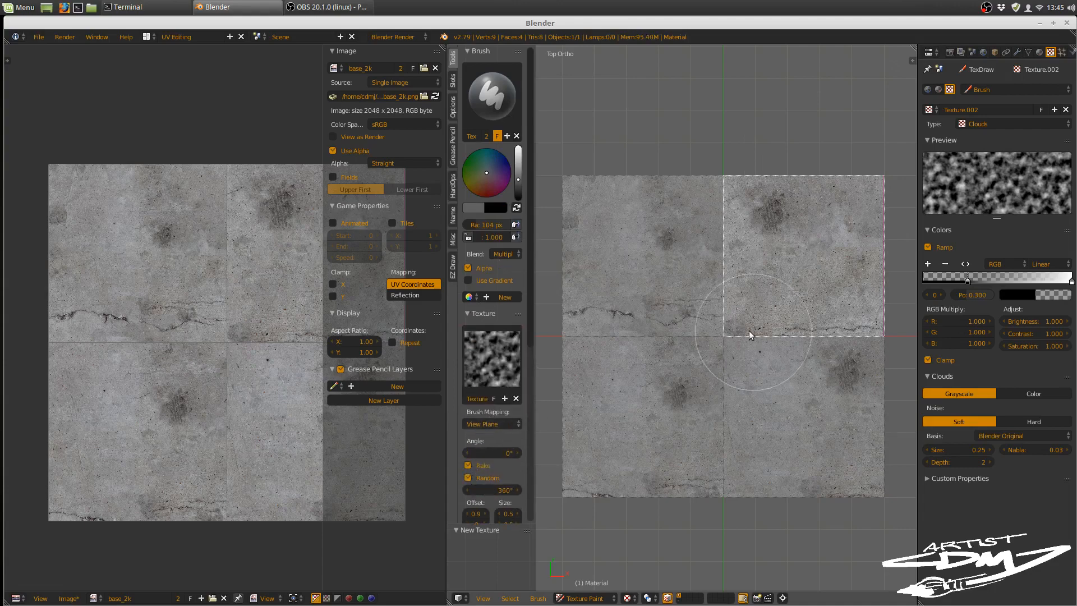
pyautogui.press('f')
pyautogui.click(690, 323)
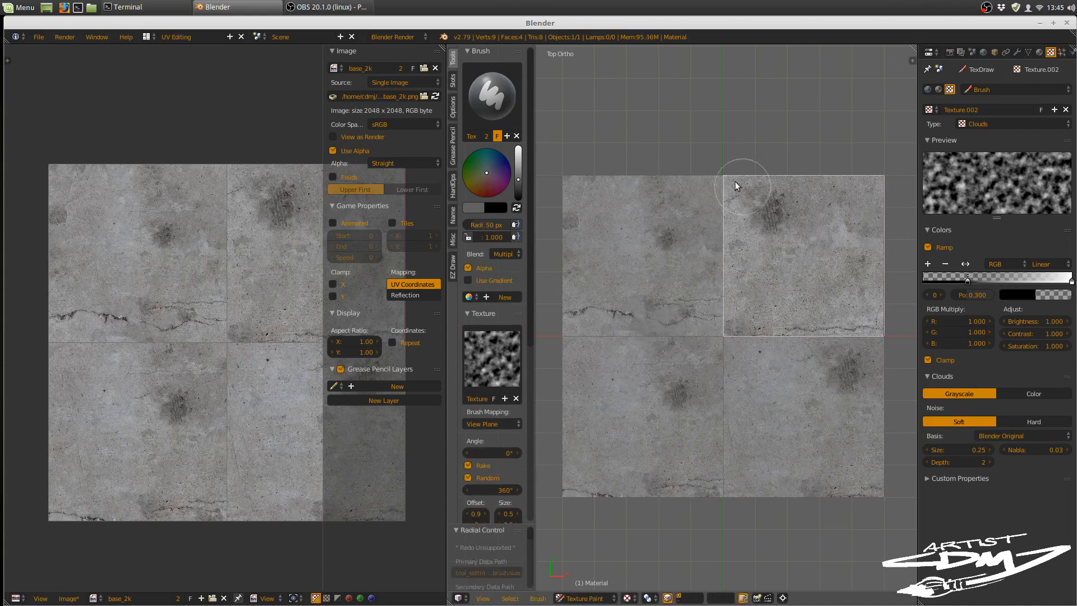
# Step: Test and undo a stroke on the upper-right face's corner, and make brush radius and strength pressure-sensitive with strength 0.281
pyautogui.moveTo(736, 186); pyautogui.dragTo(721, 191)
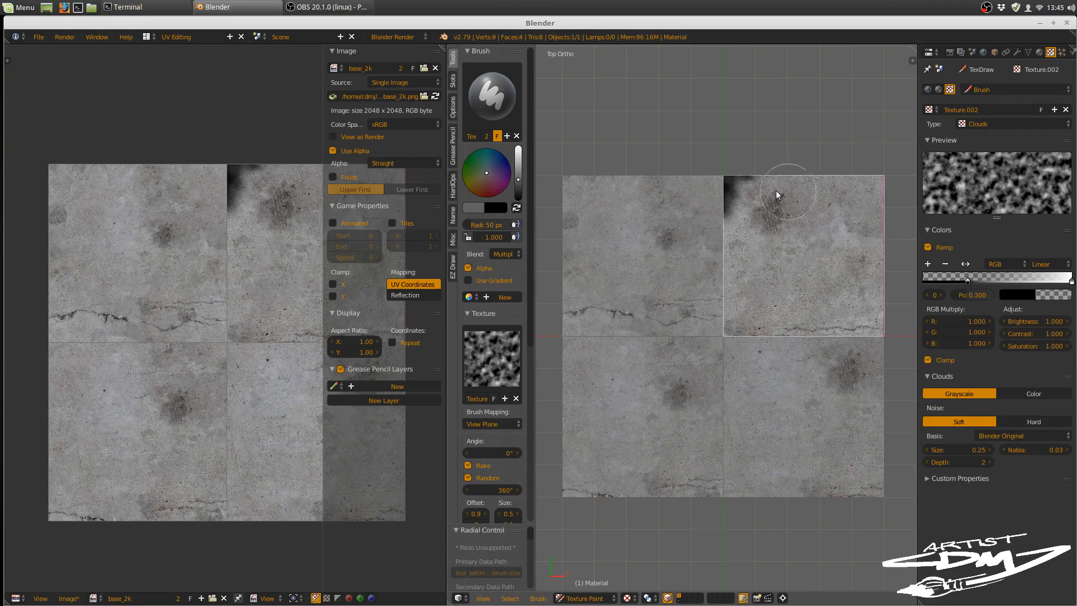
pyautogui.hotkey('ctrl', 'z')
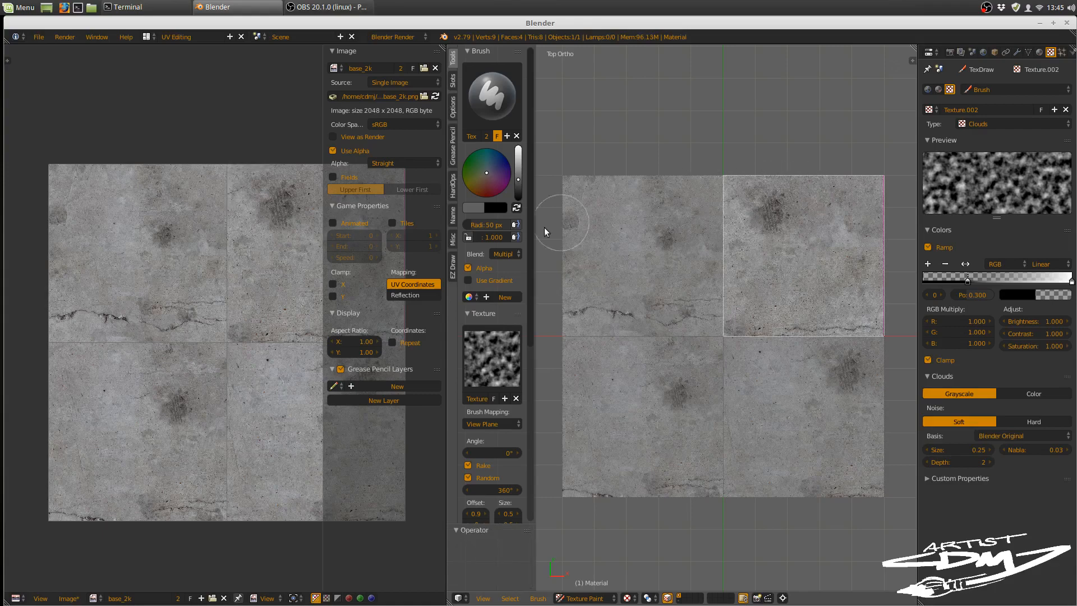
pyautogui.click(515, 224)
pyautogui.click(516, 236)
pyautogui.moveTo(469, 238); pyautogui.dragTo(443, 238)
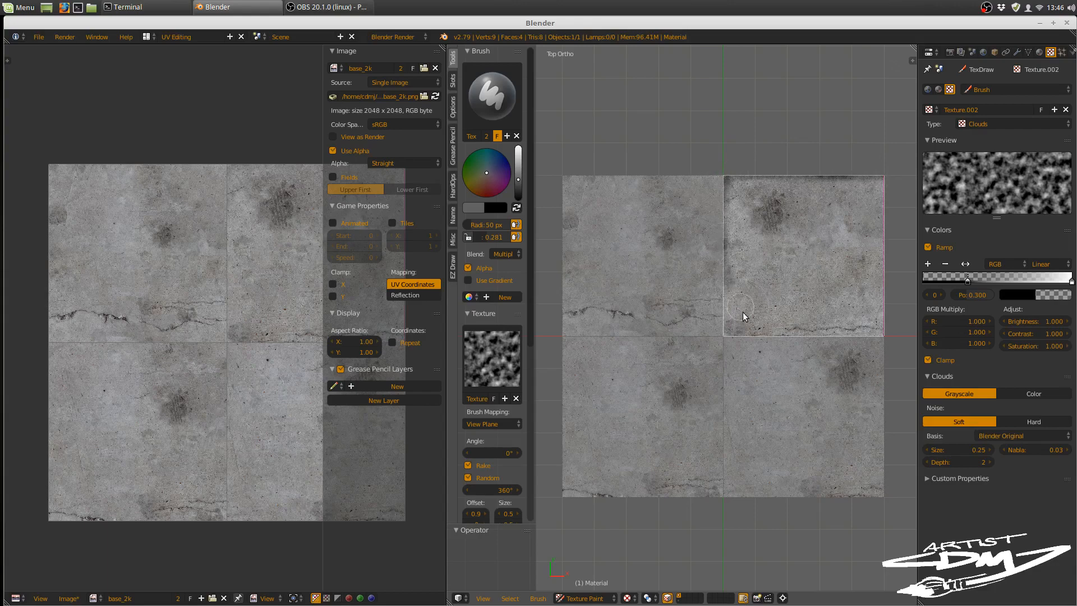
# Step: Darken the edges and corners of the plane's upper-right face with Multiply strokes, sampling a lighter grey from the surface between strokes
pyautogui.moveTo(742, 311)
pyautogui.mouseDown()
pyautogui.moveTo(732, 331)
pyautogui.moveTo(831, 335)
pyautogui.mouseUp()
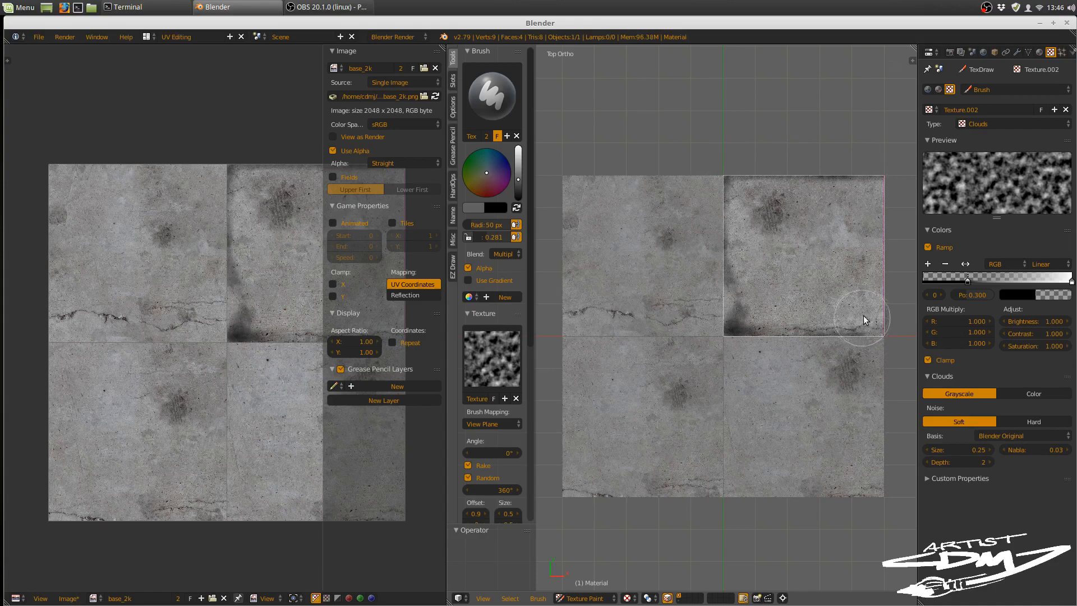
pyautogui.press('s')
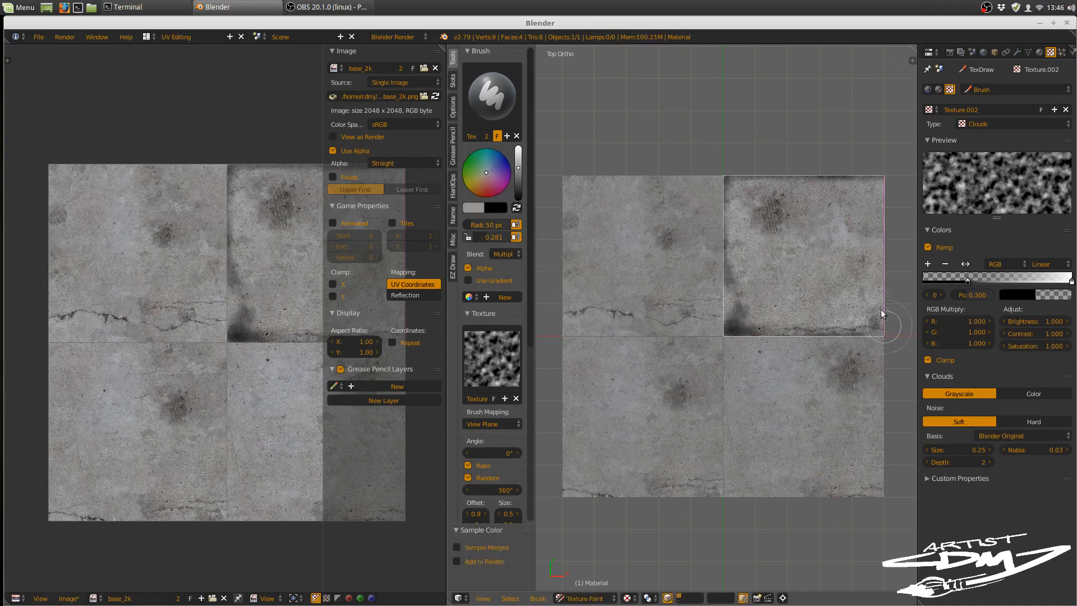
pyautogui.moveTo(880, 310)
pyautogui.mouseDown()
pyautogui.moveTo(859, 274)
pyautogui.moveTo(793, 337)
pyautogui.moveTo(860, 266)
pyautogui.mouseUp()
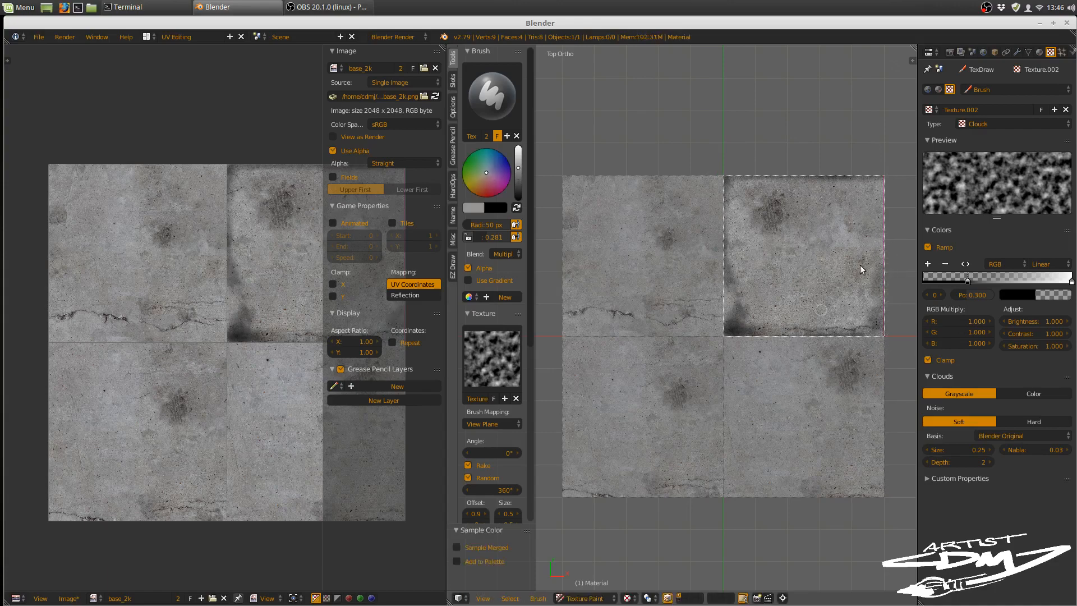
pyautogui.moveTo(875, 211)
pyautogui.mouseDown()
pyautogui.moveTo(878, 181)
pyautogui.moveTo(880, 260)
pyautogui.moveTo(880, 181)
pyautogui.moveTo(886, 220)
pyautogui.moveTo(869, 185)
pyautogui.moveTo(887, 287)
pyautogui.moveTo(881, 332)
pyautogui.moveTo(726, 329)
pyautogui.moveTo(723, 297)
pyautogui.moveTo(761, 296)
pyautogui.mouseUp()
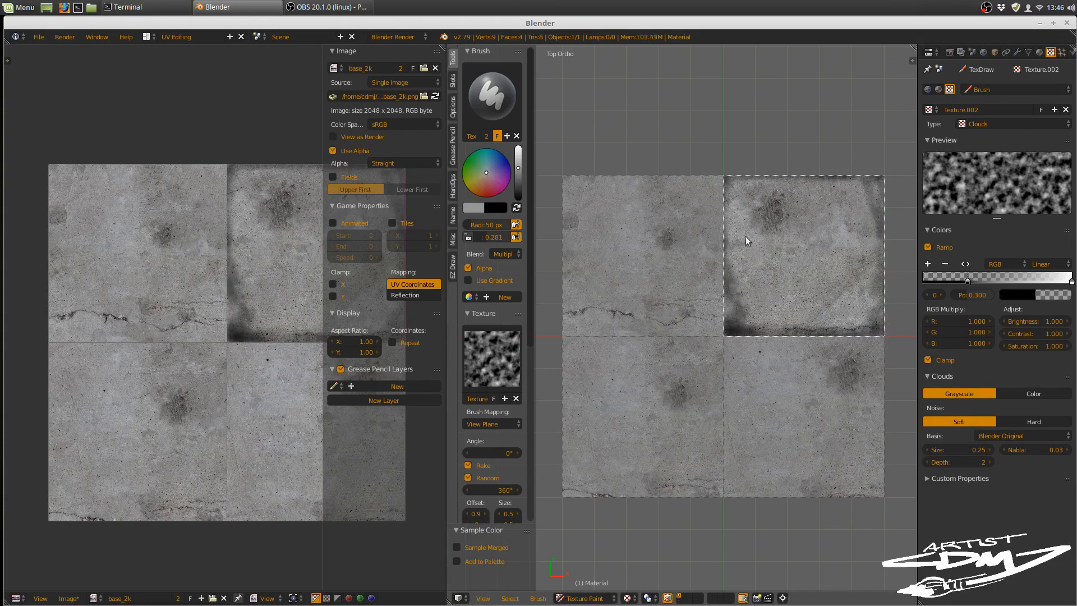
# Step: Make the plane's lower-right face the paint target and darken its edges with a lighter grey brush colour
pyautogui.rightClick(790, 394)
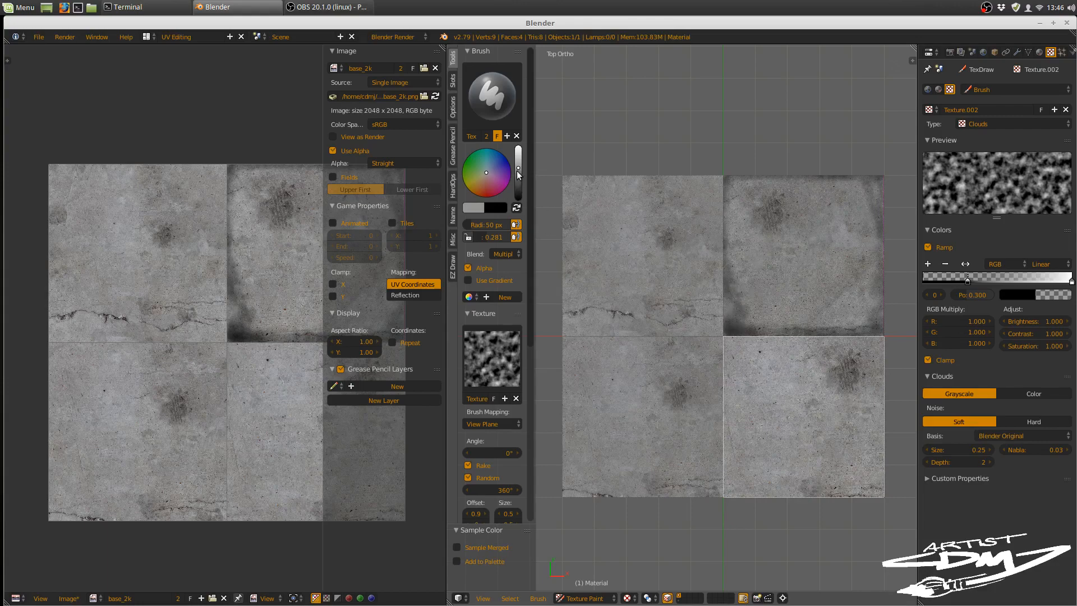
pyautogui.moveTo(518, 172); pyautogui.dragTo(518, 159)
pyautogui.moveTo(799, 390)
pyautogui.mouseDown()
pyautogui.moveTo(870, 365)
pyautogui.moveTo(841, 360)
pyautogui.moveTo(865, 350)
pyautogui.moveTo(853, 344)
pyautogui.moveTo(894, 340)
pyautogui.moveTo(877, 344)
pyautogui.moveTo(883, 457)
pyautogui.moveTo(891, 437)
pyautogui.moveTo(886, 494)
pyautogui.moveTo(750, 488)
pyautogui.moveTo(733, 426)
pyautogui.mouseUp()
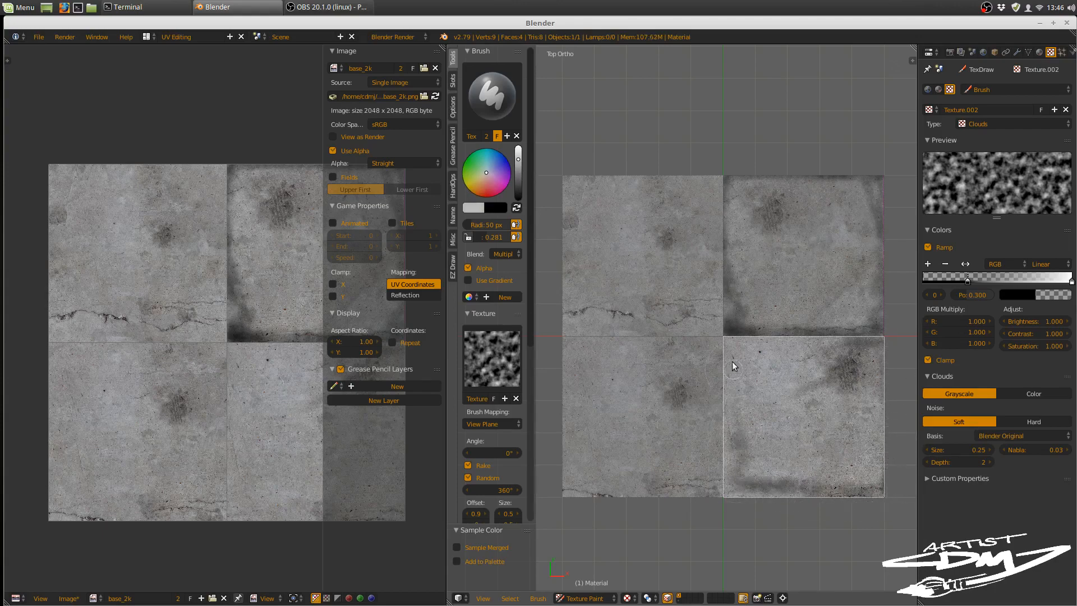
# Step: Enlarge the brush to 126 px and shade the upper and left areas of the lower-right face with broad strokes
pyautogui.press('f')
pyautogui.click(769, 414)
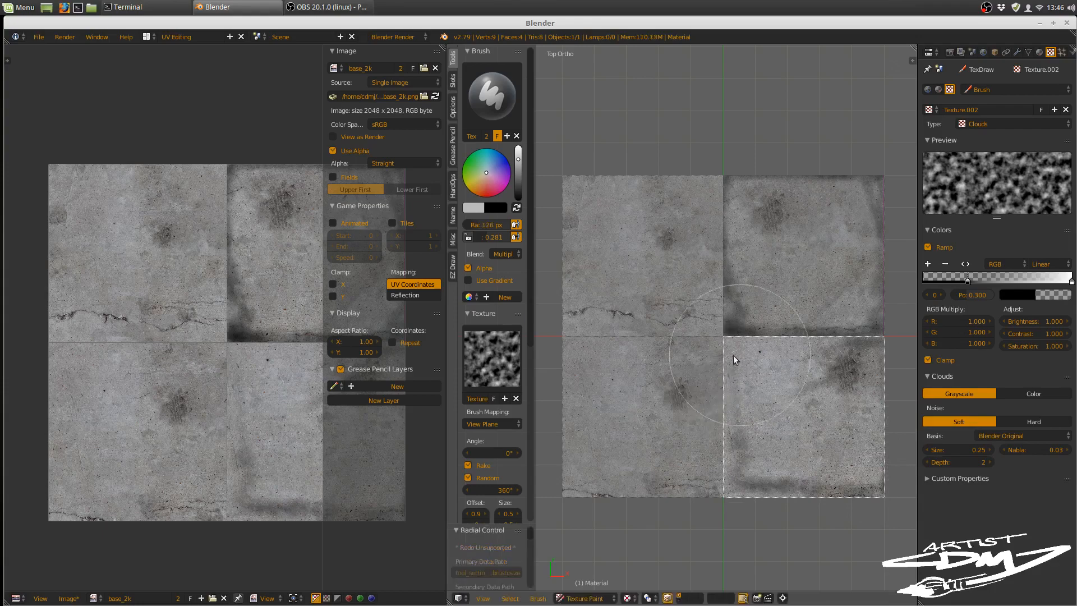
pyautogui.moveTo(774, 352); pyautogui.dragTo(829, 342)
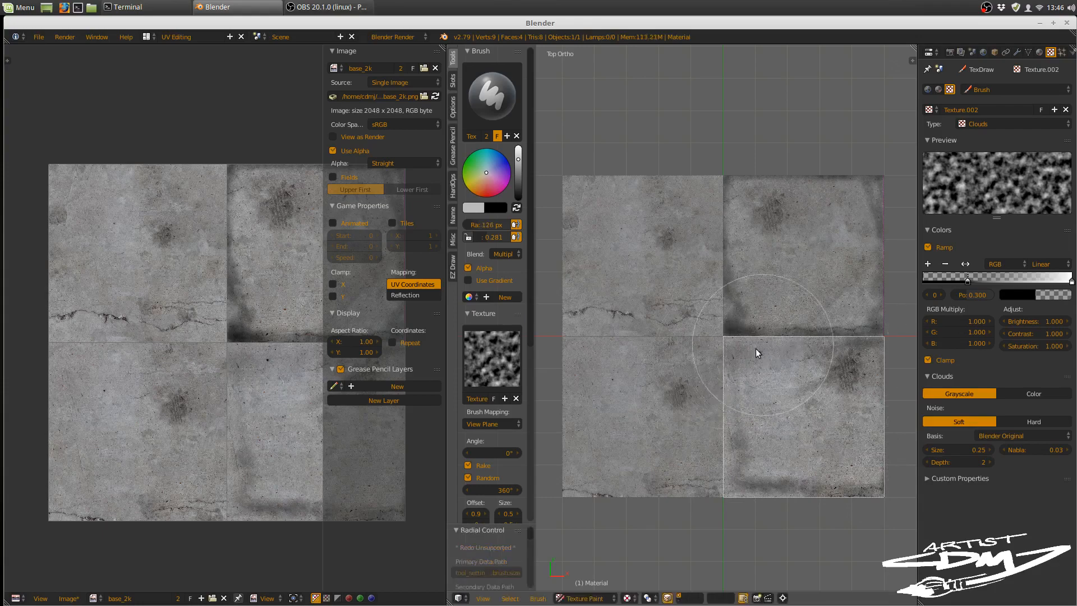
pyautogui.moveTo(755, 349)
pyautogui.mouseDown()
pyautogui.moveTo(697, 409)
pyautogui.moveTo(750, 383)
pyautogui.moveTo(709, 440)
pyautogui.mouseUp()
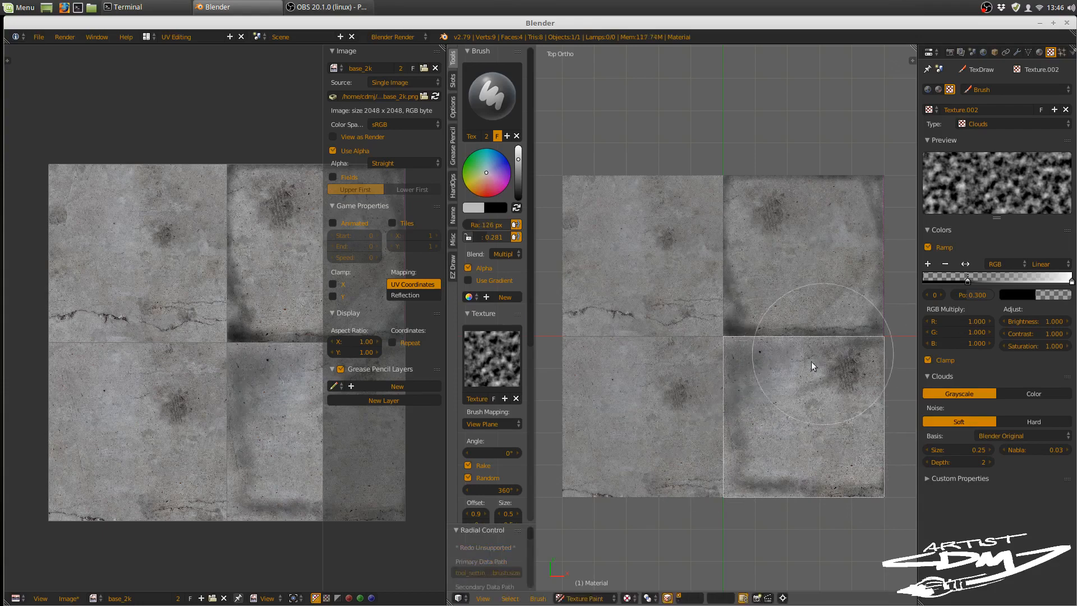
pyautogui.moveTo(811, 361)
pyautogui.mouseDown()
pyautogui.moveTo(710, 450)
pyautogui.moveTo(720, 490)
pyautogui.moveTo(782, 493)
pyautogui.moveTo(754, 446)
pyautogui.moveTo(742, 493)
pyautogui.moveTo(758, 488)
pyautogui.moveTo(766, 463)
pyautogui.mouseUp()
# Step: Set the brush blend mode to Add and paint bright highlights along the lower-right face's edges with an 11 px radius
pyautogui.press('f')
pyautogui.click(699, 468)
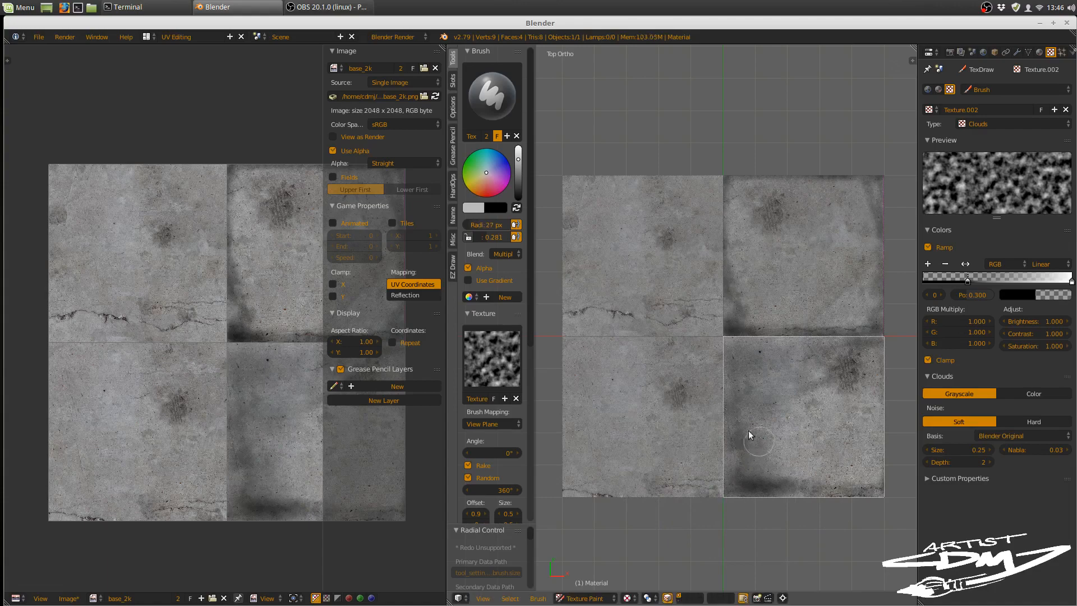
pyautogui.click(506, 253)
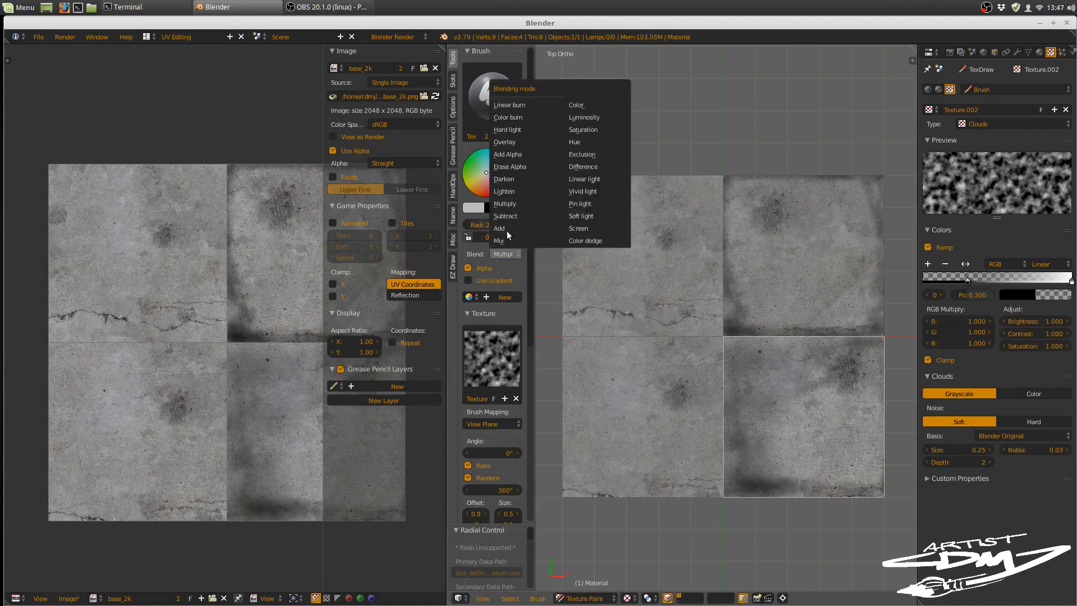
pyautogui.click(506, 228)
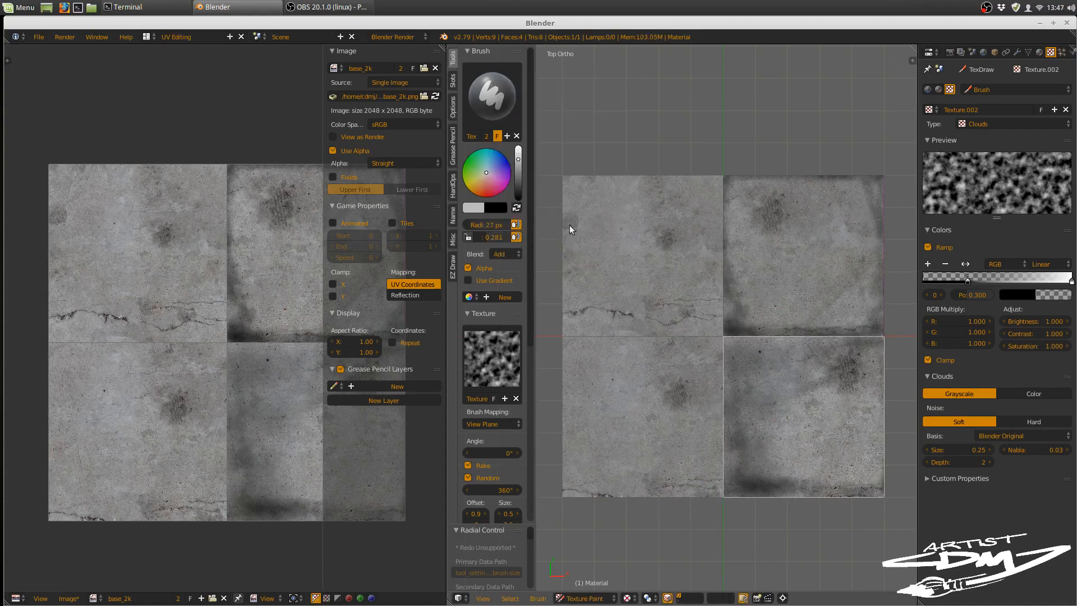
pyautogui.press('f')
pyautogui.click(729, 452)
pyautogui.moveTo(724, 437)
pyautogui.mouseDown()
pyautogui.moveTo(743, 487)
pyautogui.moveTo(864, 481)
pyautogui.moveTo(872, 450)
pyautogui.mouseUp()
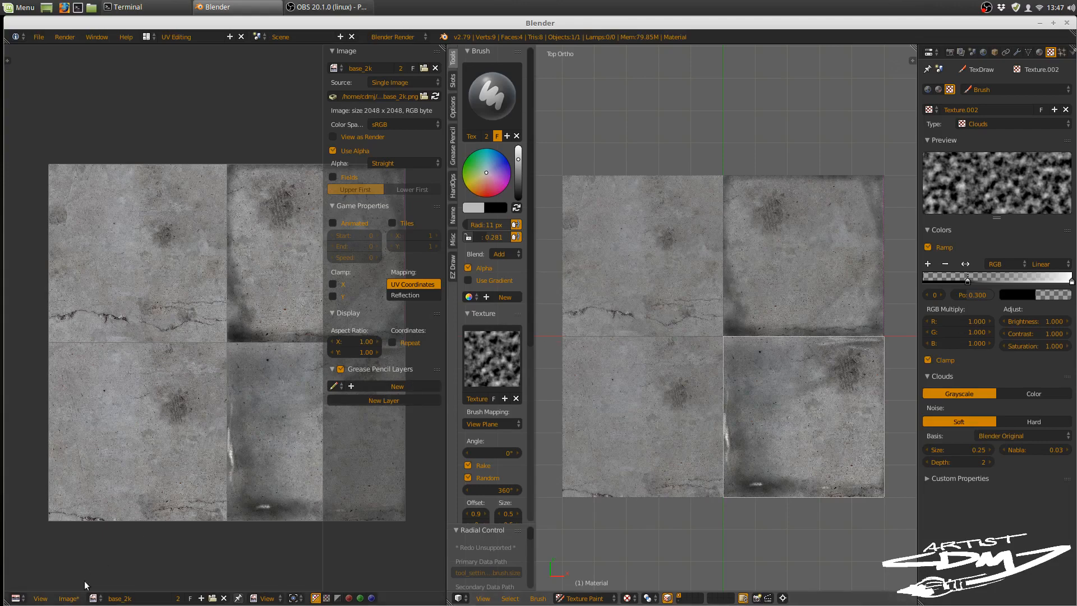
# Step: Save the painted base_2k image, and switch in Object Mode to the layer holding the path of concrete tiles
pyautogui.click(68, 598)
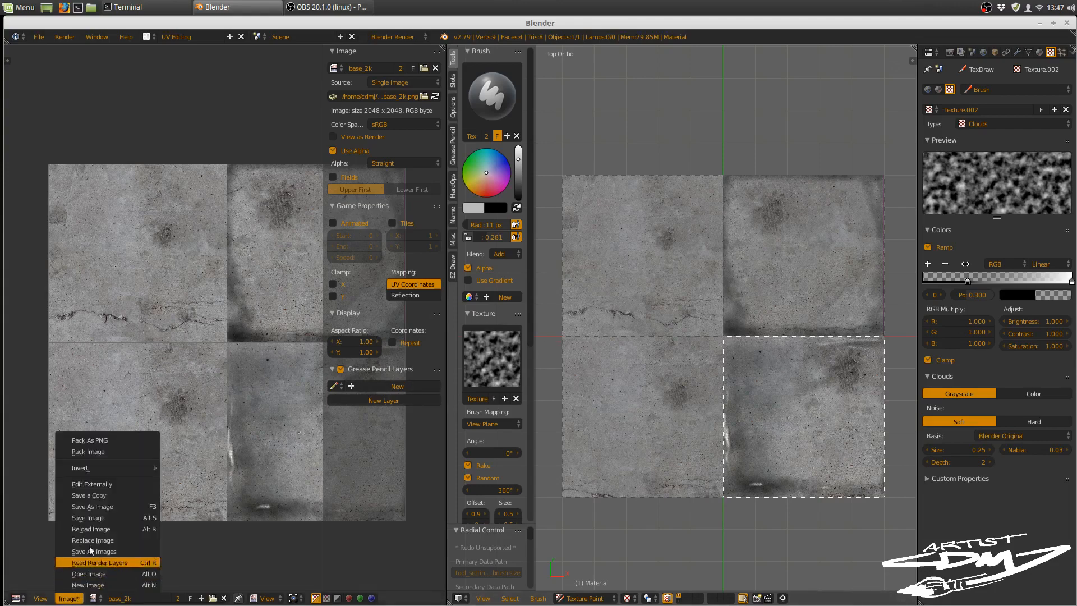
pyautogui.click(110, 518)
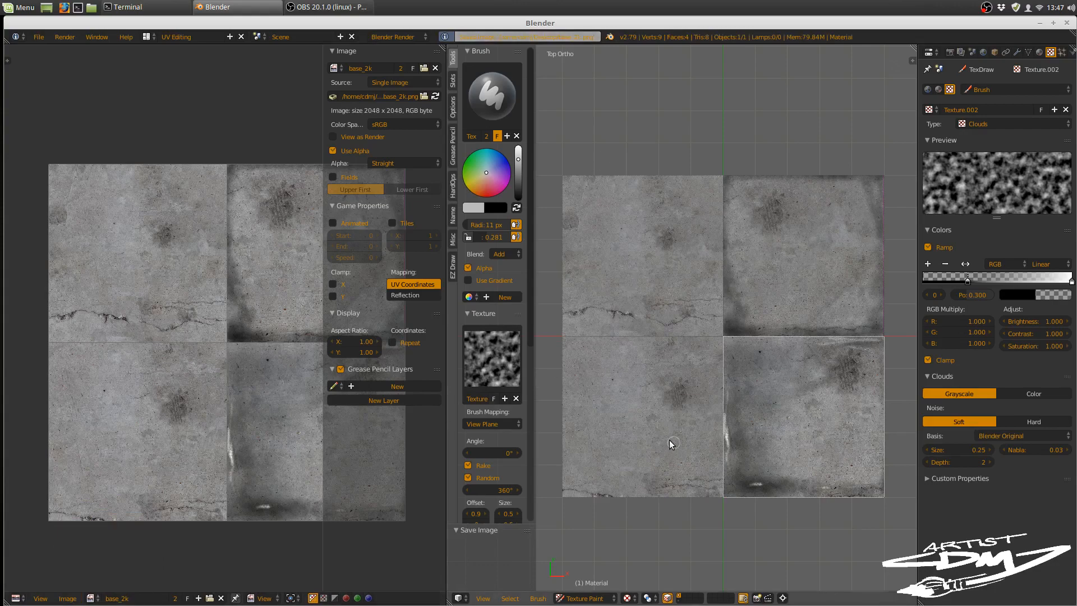
pyautogui.press('Tab')
pyautogui.click(655, 527)
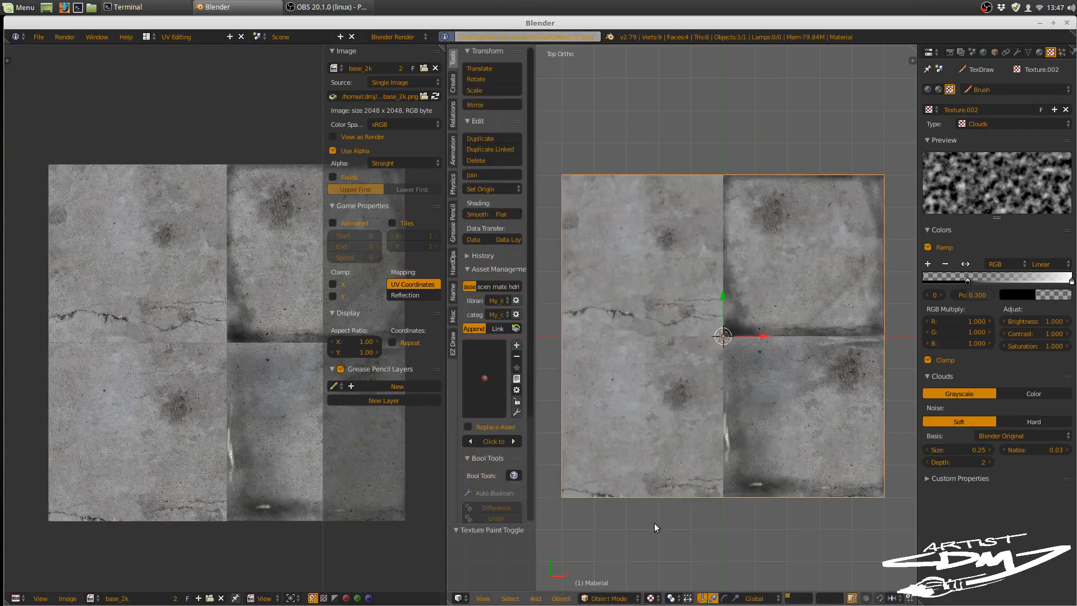
pyautogui.click(788, 598)
# Step: Examine the concrete texture along the path mesh, checking the seams, cracks and stains from tile to tile
pyautogui.scroll(-6, 779, 398)
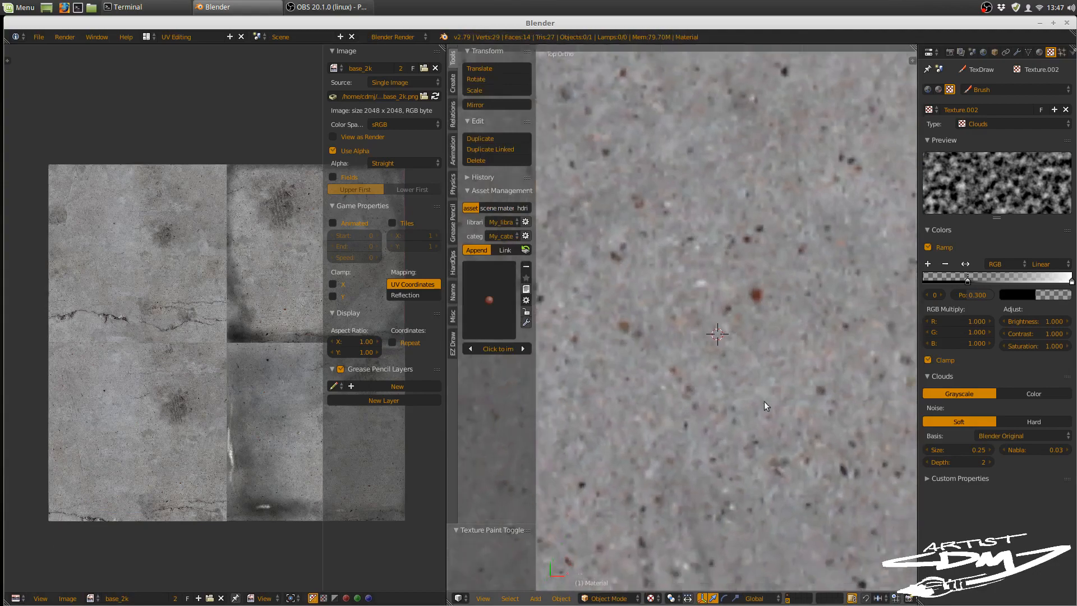
pyautogui.keyDown('shift'); pyautogui.moveTo(774, 386); pyautogui.dragTo(757, 308, button='middle'); pyautogui.keyUp('shift')
pyautogui.scroll(-5, 698, 440)
pyautogui.keyDown('shift'); pyautogui.moveTo(778, 386); pyautogui.dragTo(768, 312, button='middle'); pyautogui.keyUp('shift')
pyautogui.scroll(-2, 764, 395)
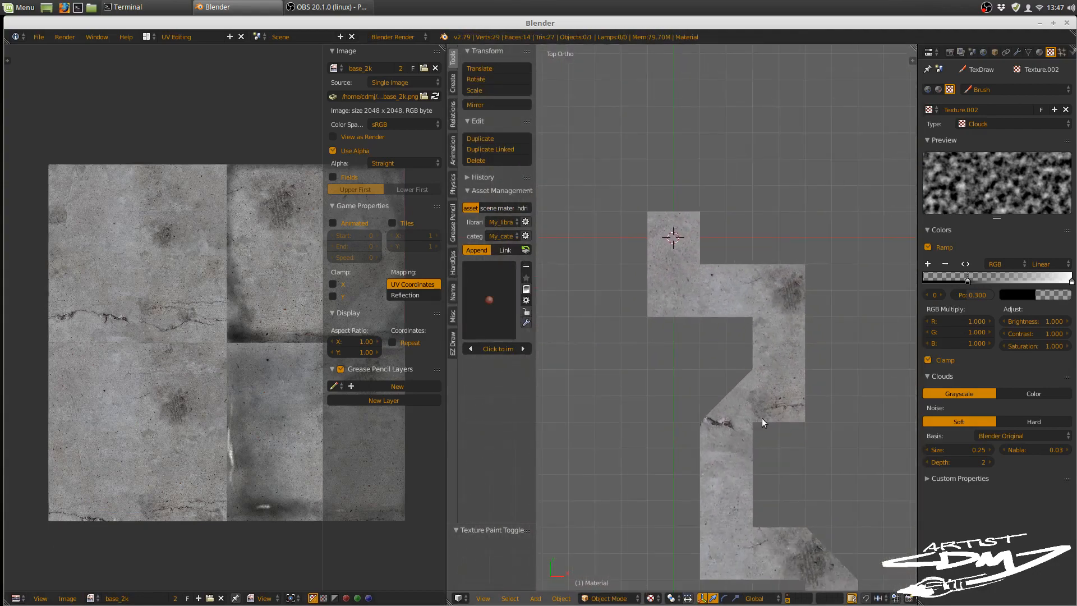
pyautogui.keyDown('shift'); pyautogui.moveTo(761, 418); pyautogui.dragTo(743, 268, button='middle'); pyautogui.keyUp('shift')
pyautogui.scroll(5, 792, 306)
pyautogui.scroll(2, 792, 307)
pyautogui.keyDown('shift'); pyautogui.moveTo(794, 295); pyautogui.dragTo(667, 315, button='middle'); pyautogui.keyUp('shift')
pyautogui.scroll(-1, 778, 301)
pyautogui.moveTo(757, 323)
pyautogui.keyDown('shift'); pyautogui.mouseDown(button='middle')
pyautogui.moveTo(760, 340)
pyautogui.moveTo(741, 318)
pyautogui.mouseUp(button='middle'); pyautogui.keyUp('shift')
pyautogui.scroll(-3, 752, 375)
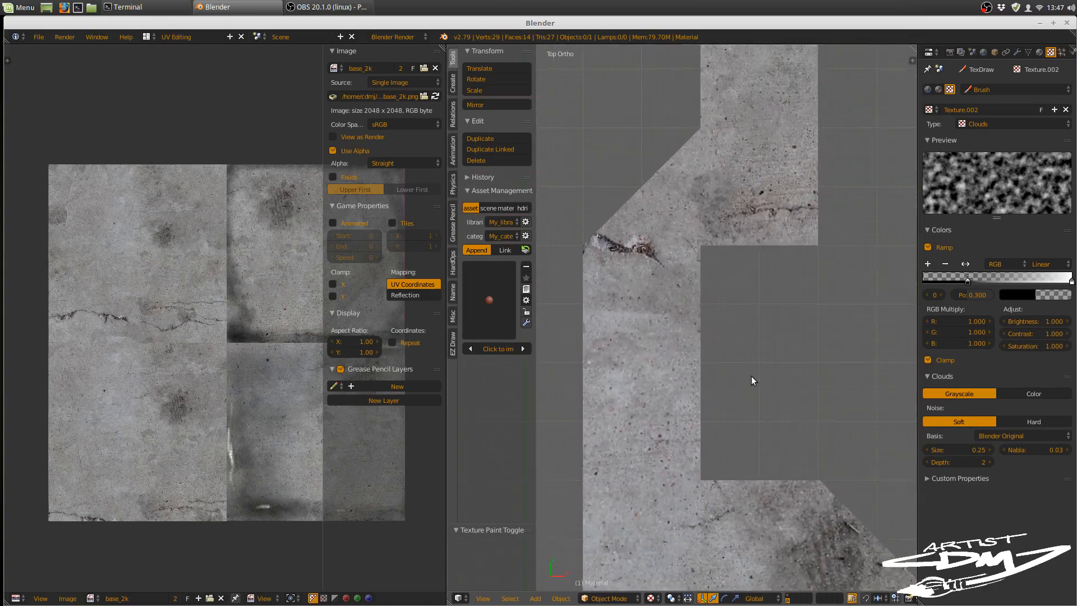
pyautogui.keyDown('shift'); pyautogui.moveTo(745, 396); pyautogui.dragTo(761, 357, button='middle'); pyautogui.keyUp('shift')
pyautogui.scroll(2, 760, 358)
pyautogui.scroll(2, 728, 338)
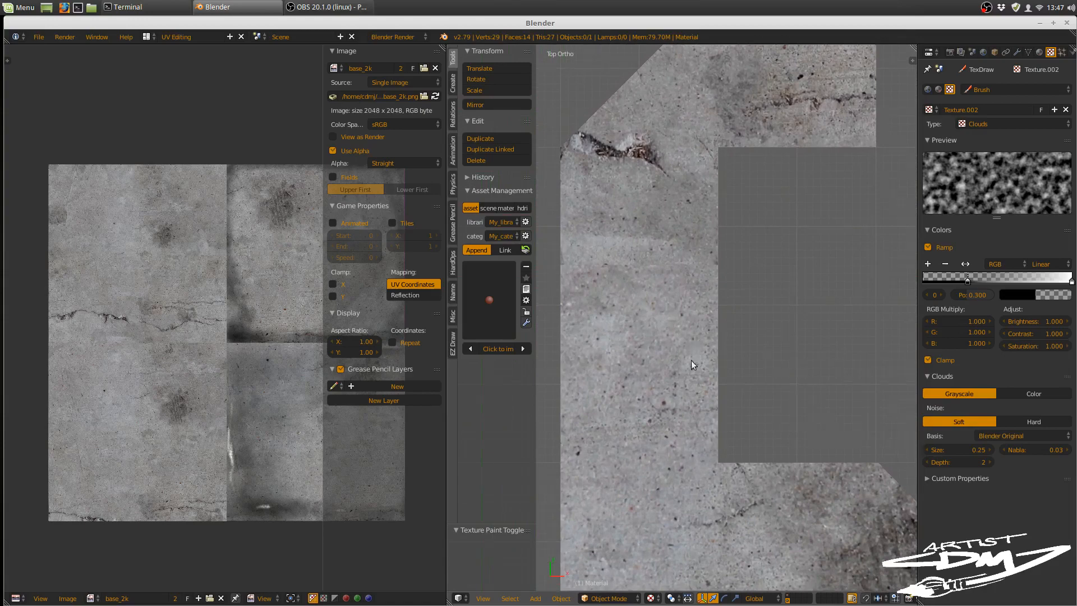
pyautogui.keyDown('ctrl'); pyautogui.moveTo(691, 360); pyautogui.dragTo(766, 352, button='middle'); pyautogui.keyUp('ctrl')
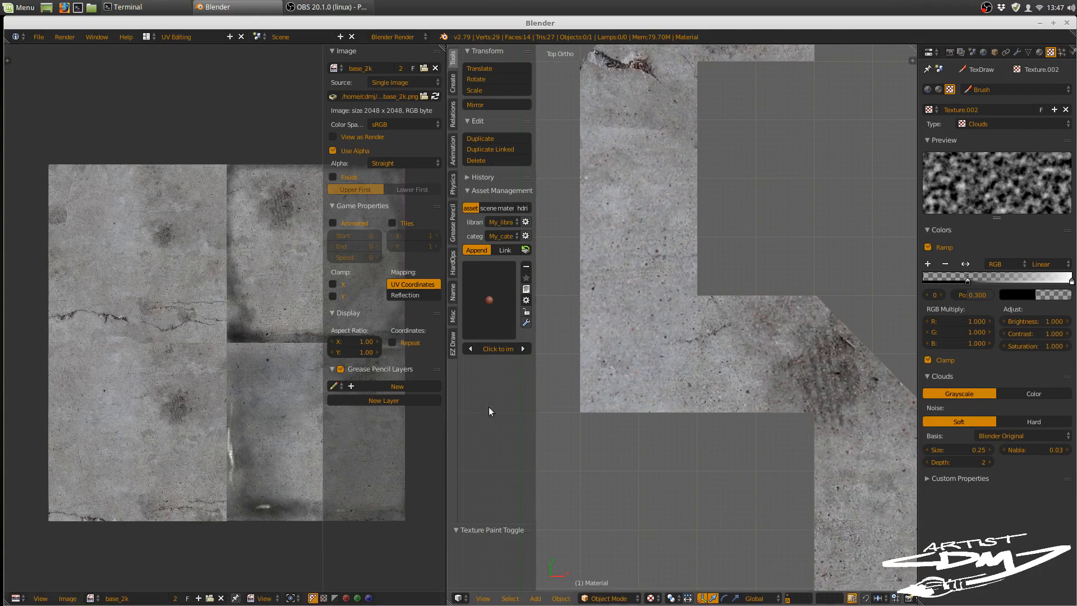
# Step: Select the path mesh, enter Edit Mode and reset the UV mapping of all its faces
pyautogui.rightClick(714, 344)
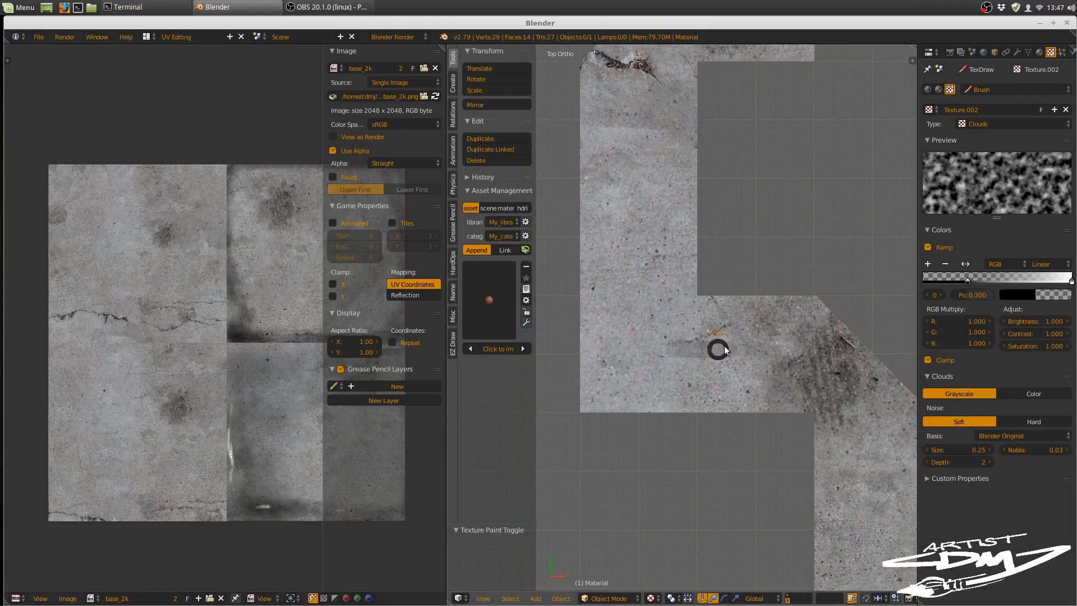
pyautogui.press('Tab')
pyautogui.click(771, 337)
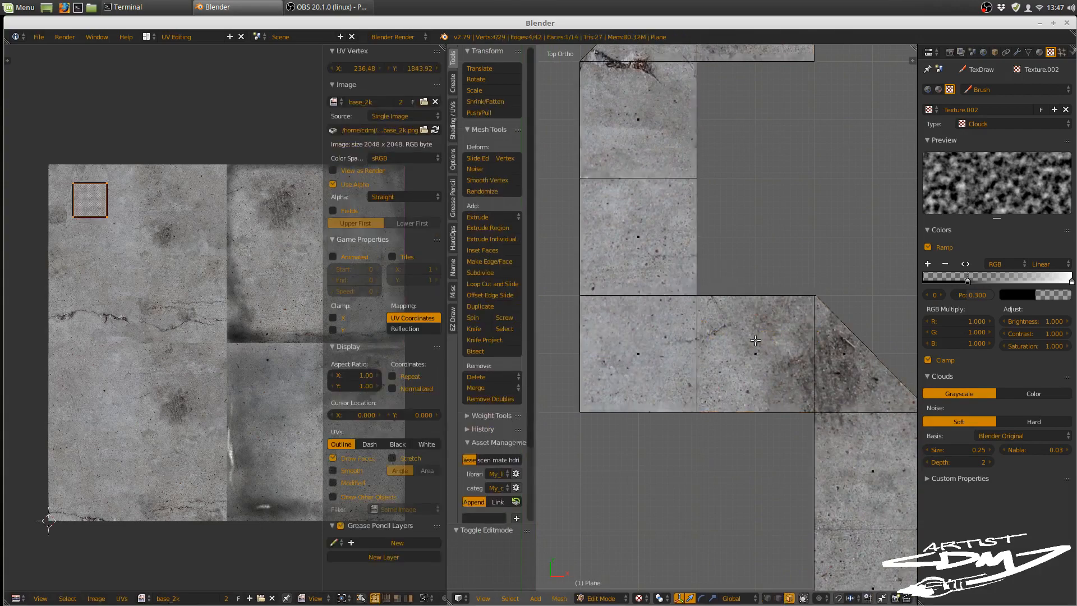
pyautogui.scroll(-2, 742, 339)
pyautogui.keyDown('shift'); pyautogui.moveTo(724, 322); pyautogui.dragTo(706, 457, button='middle'); pyautogui.keyUp('shift')
pyautogui.keyDown('shift'); pyautogui.moveTo(629, 73); pyautogui.dragTo(724, 164, button='middle'); pyautogui.keyUp('shift')
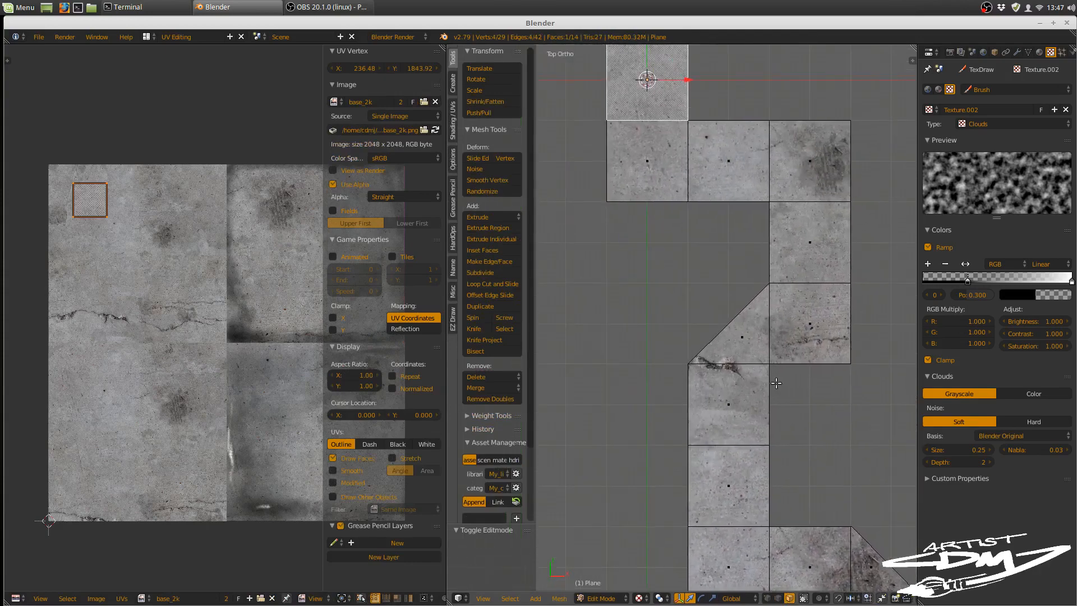
pyautogui.press('a')
pyautogui.press('a')
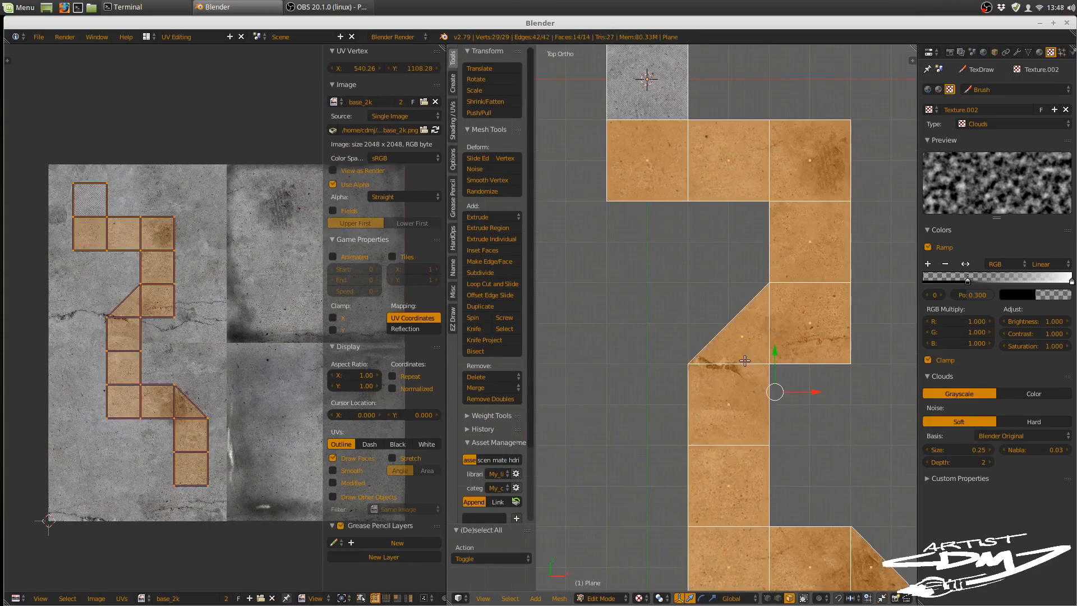
pyautogui.press('u')
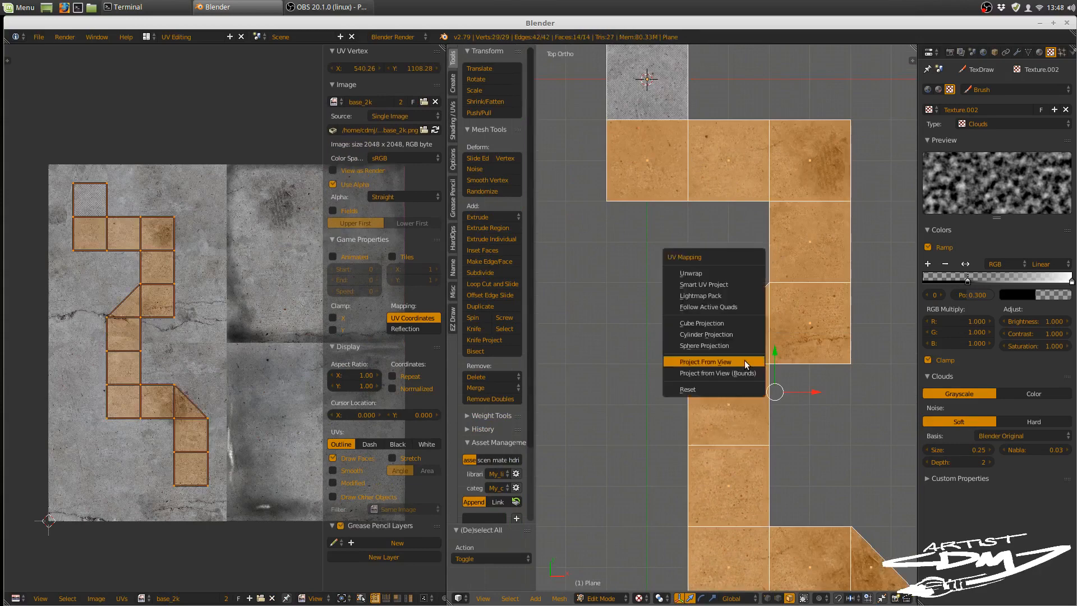
pyautogui.click(725, 386)
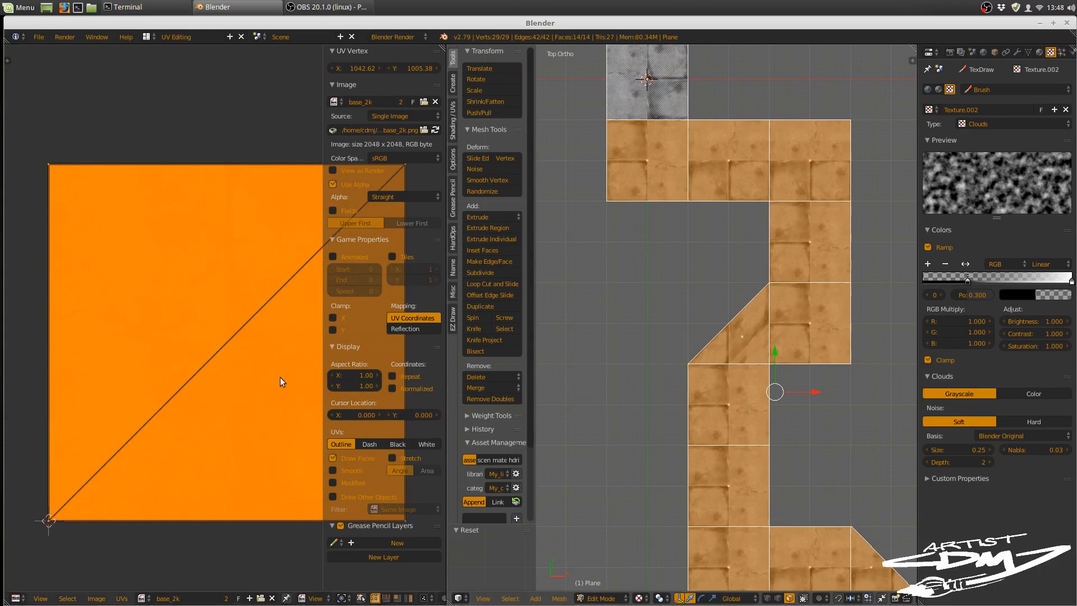
# Step: Scale all the path's UVs down to 0.375 and move them into the lower-left corner of the concrete image
pyautogui.press('s')
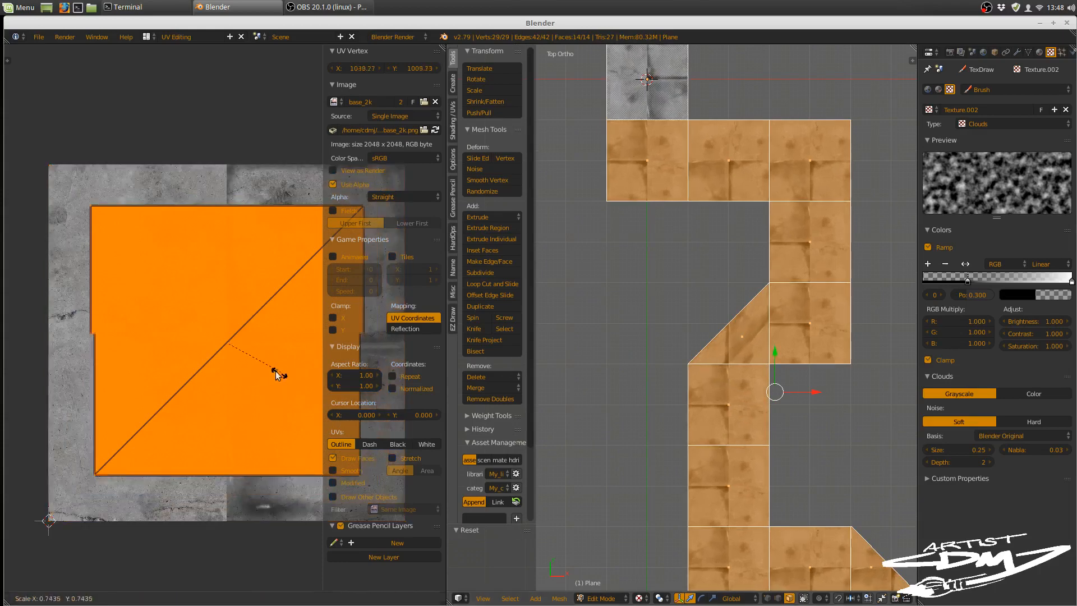
pyautogui.click(250, 367)
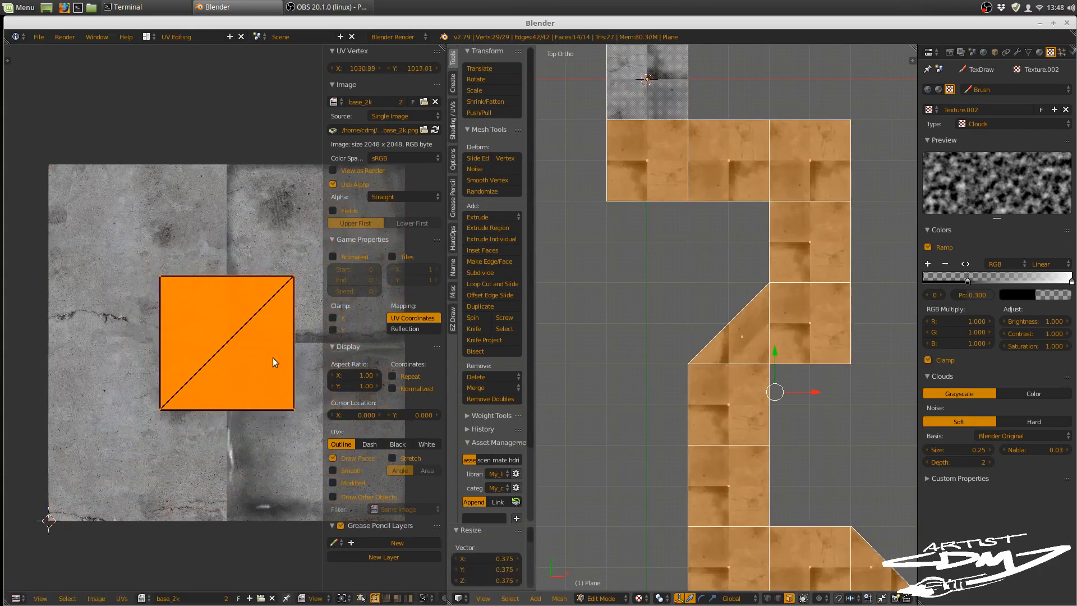
pyautogui.press('g')
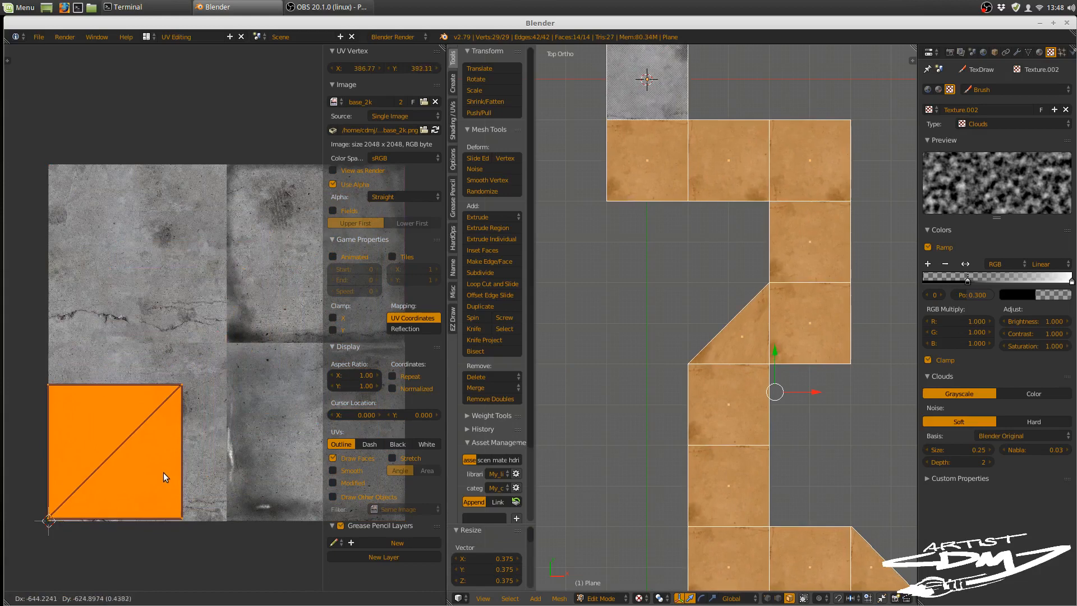
pyautogui.click(163, 480)
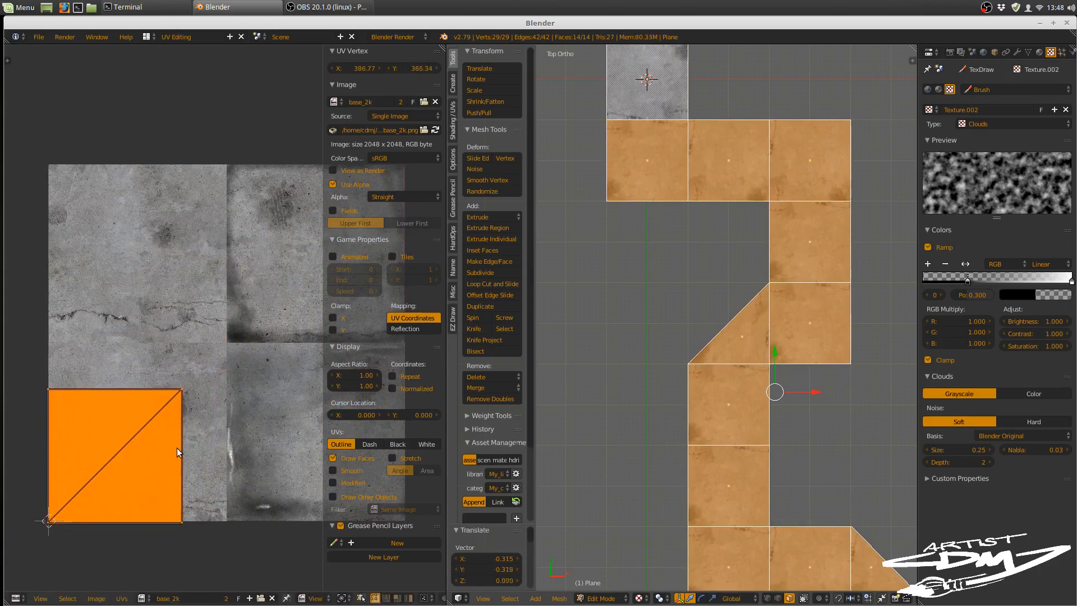
# Step: Set the UV pivot to 2D Cursor and scale the UVs by 1.333 to fill the image's lower-left quadrant
pyautogui.press('s')
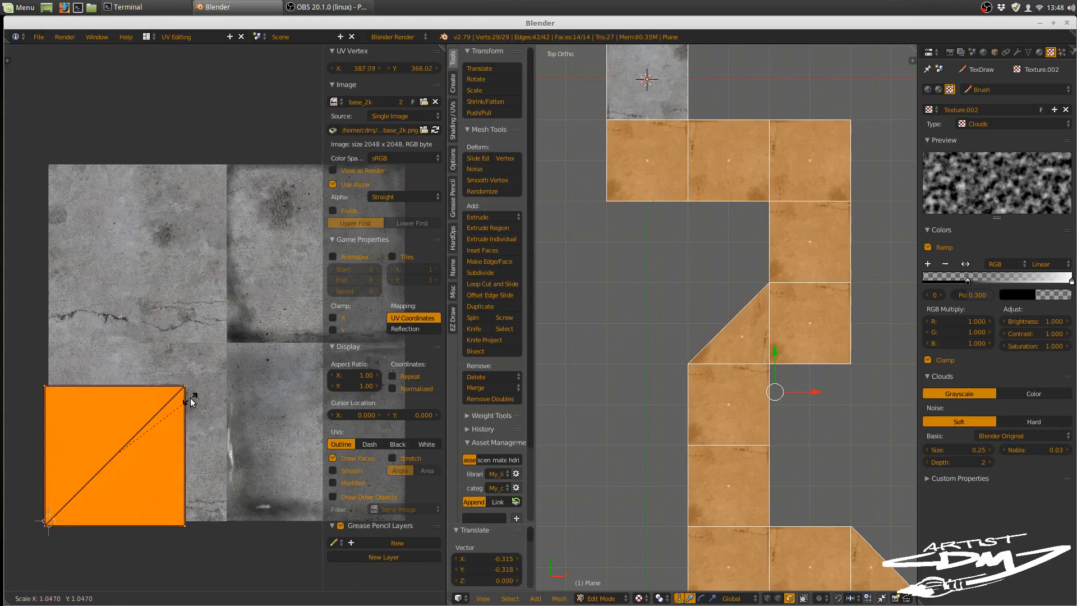
pyautogui.press('Escape')
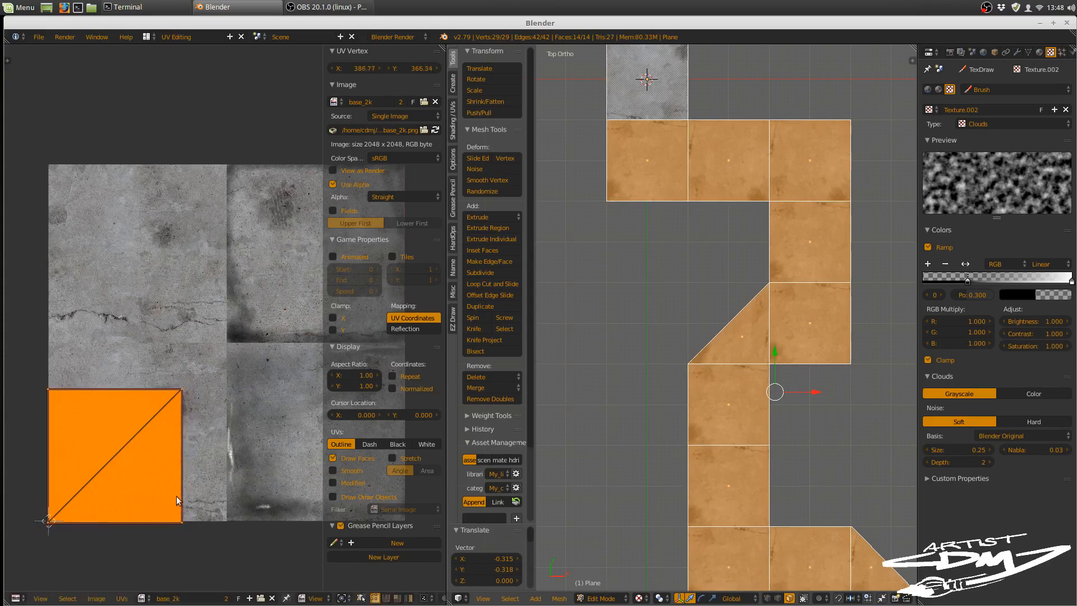
pyautogui.click(341, 598)
pyautogui.click(365, 559)
pyautogui.press('s')
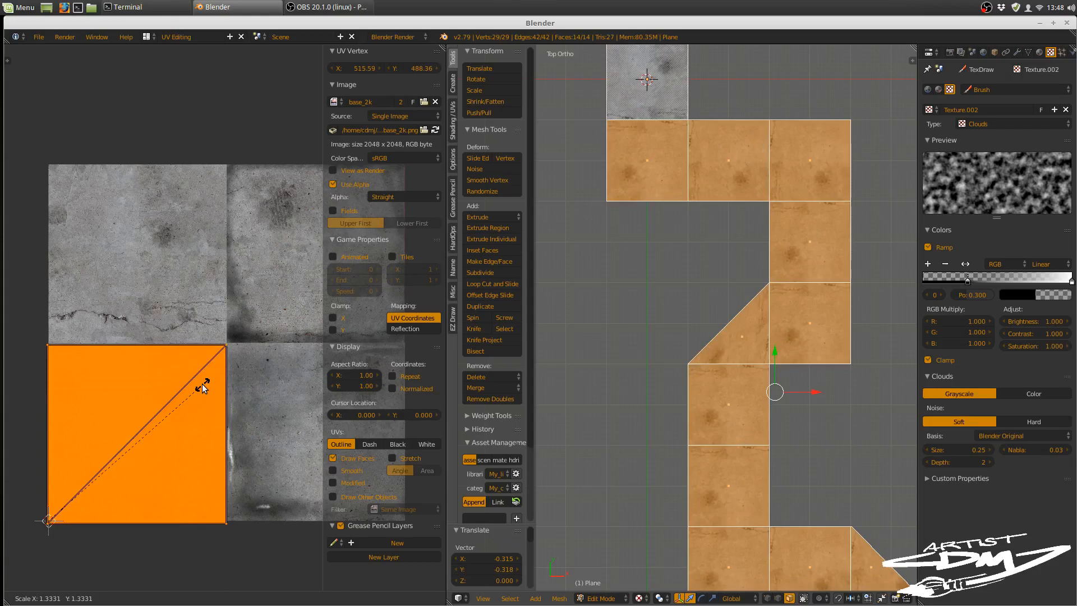
pyautogui.click(202, 387)
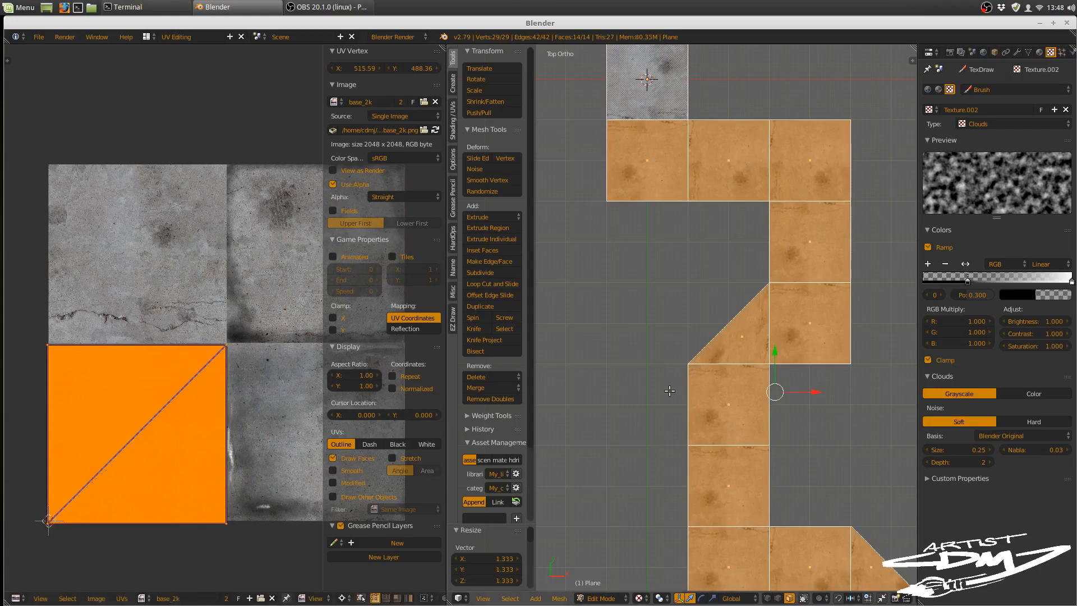
# Step: Select the second square tile of the path and move its UVs onto the image's upper-right quadrant
pyautogui.keyDown('shift'); pyautogui.moveTo(672, 378); pyautogui.dragTo(667, 426, button='middle'); pyautogui.keyUp('shift')
pyautogui.rightClick(652, 205)
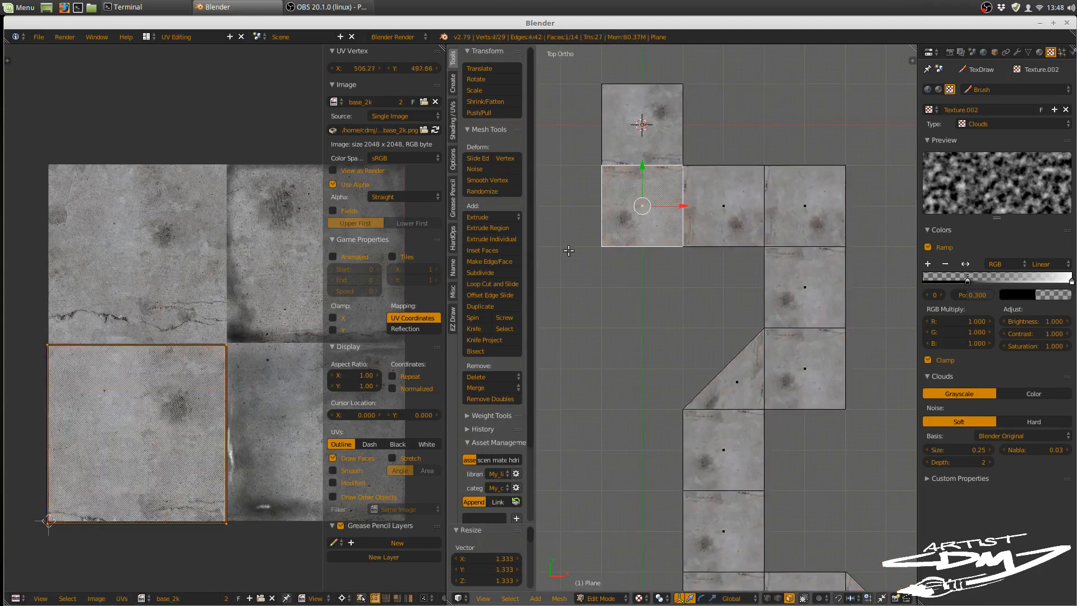
pyautogui.press('g')
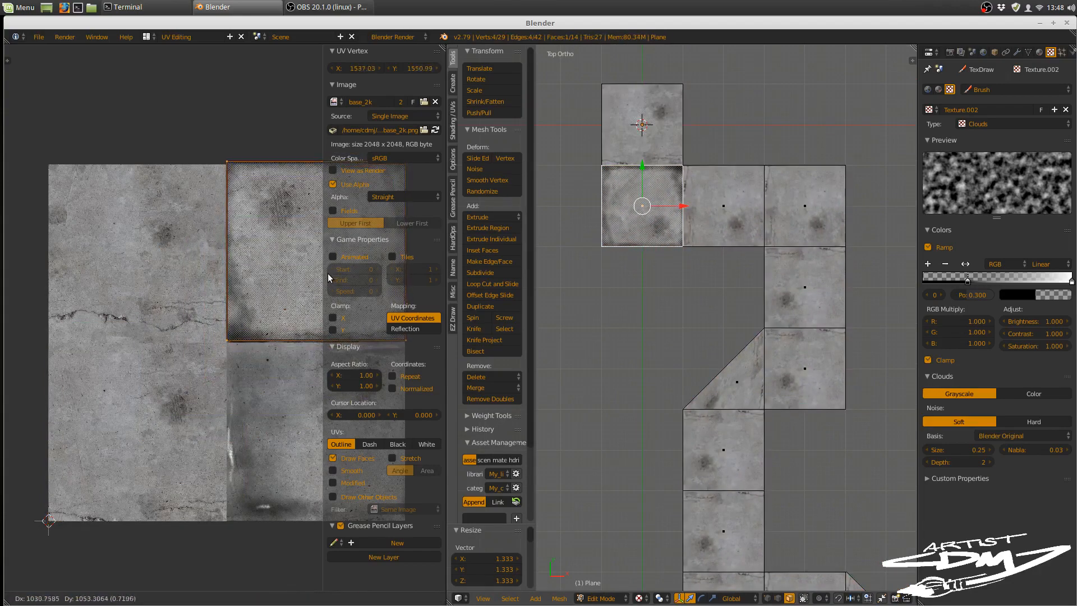
pyautogui.click(328, 279)
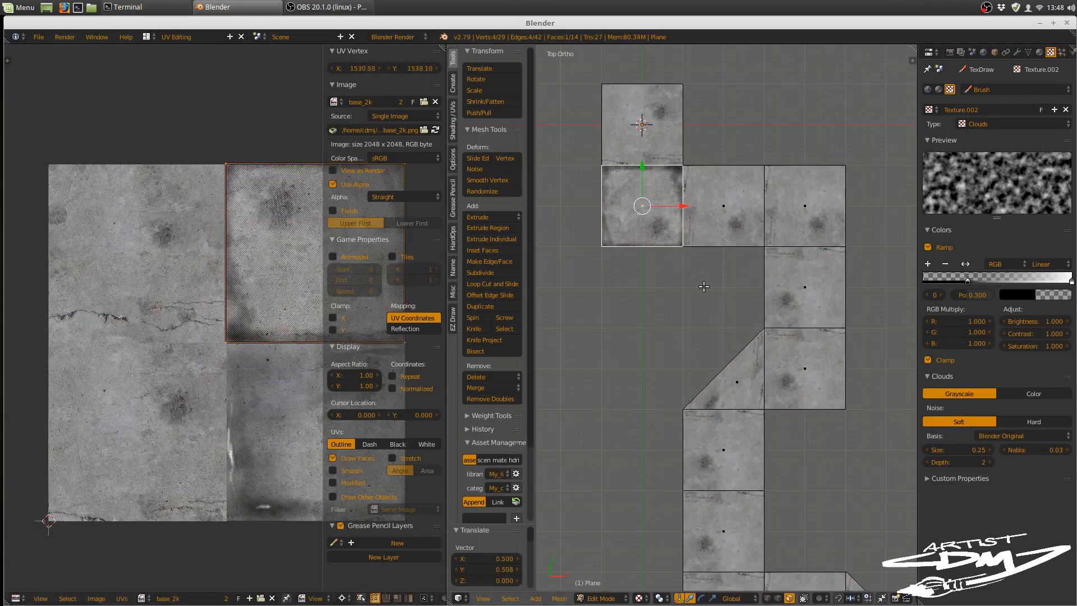
# Step: Select four separate square tiles farther along the path and move their UVs together onto the image's upper-right quadrant
pyautogui.rightClick(793, 281)
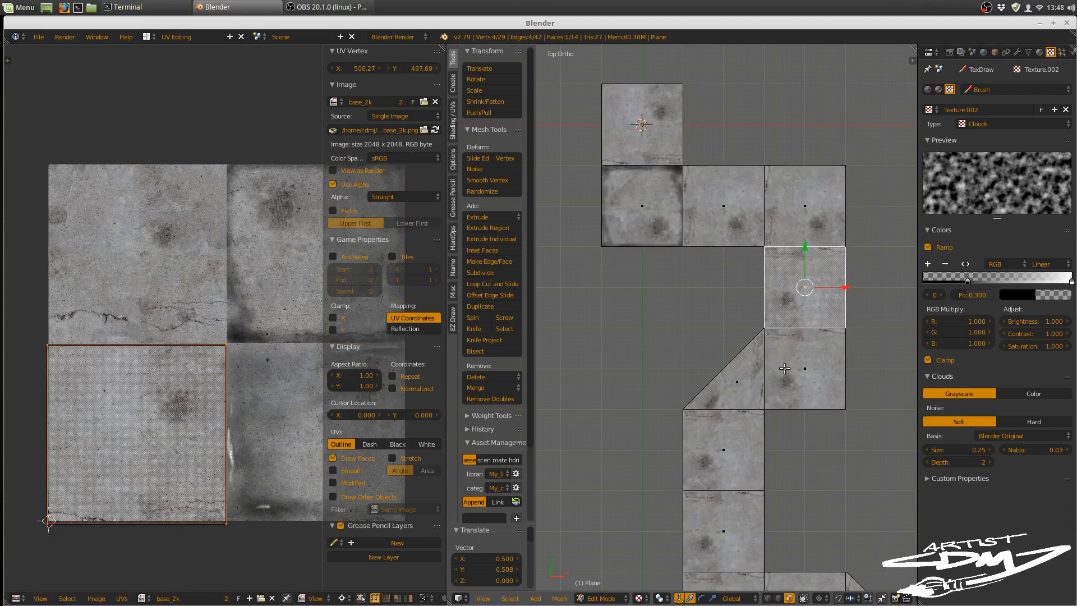
pyautogui.keyDown('shift'); pyautogui.rightClick(745, 450); pyautogui.keyUp('shift')
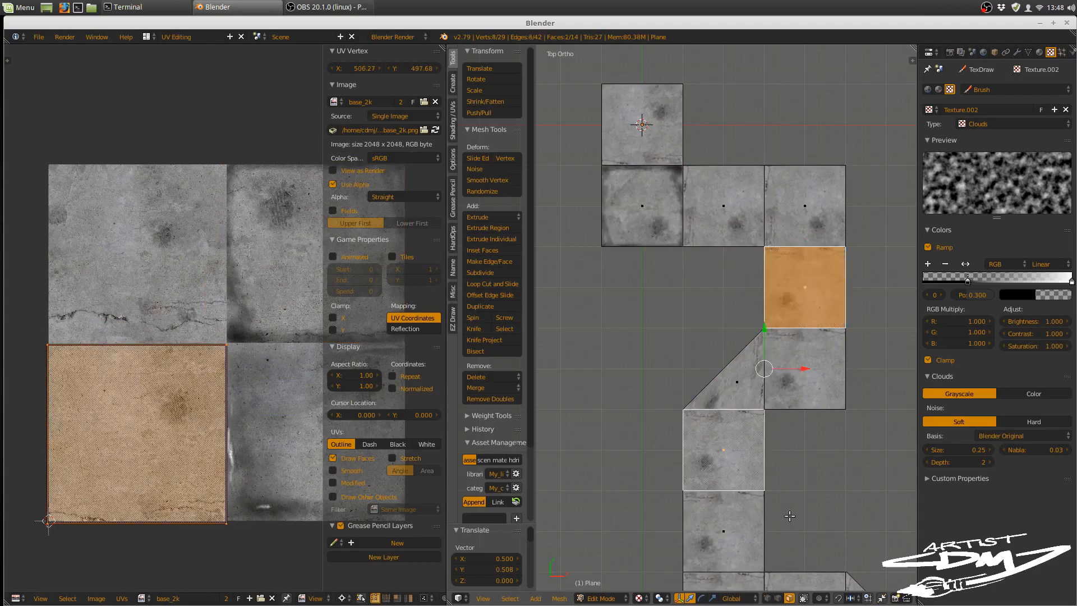
pyautogui.keyDown('shift'); pyautogui.moveTo(803, 510); pyautogui.dragTo(802, 265, button='middle'); pyautogui.keyUp('shift')
pyautogui.keyDown('shift'); pyautogui.rightClick(800, 320); pyautogui.keyUp('shift')
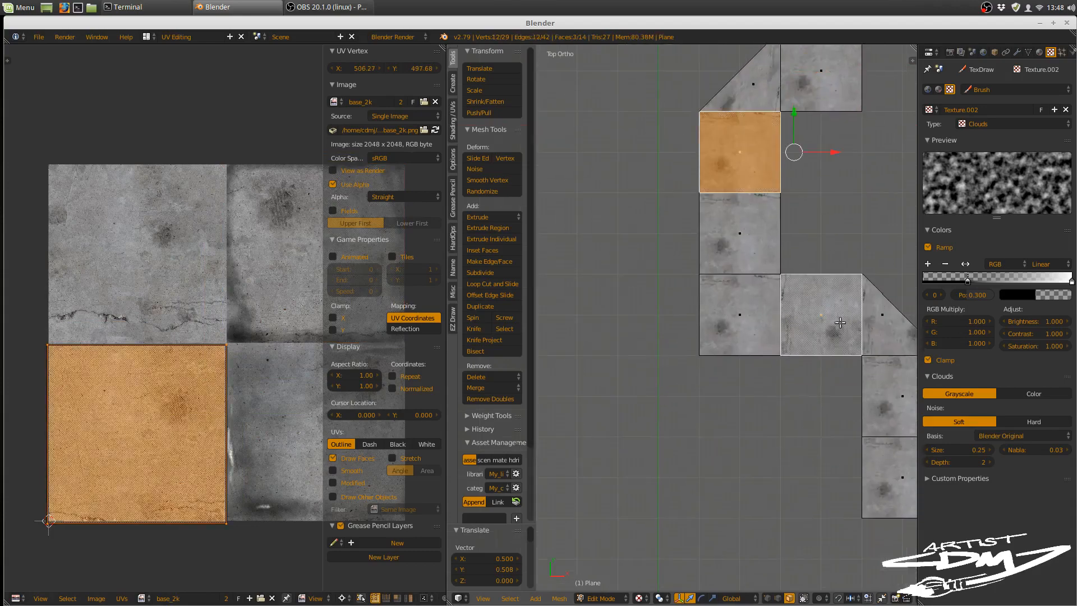
pyautogui.keyDown('shift'); pyautogui.rightClick(891, 388); pyautogui.keyUp('shift')
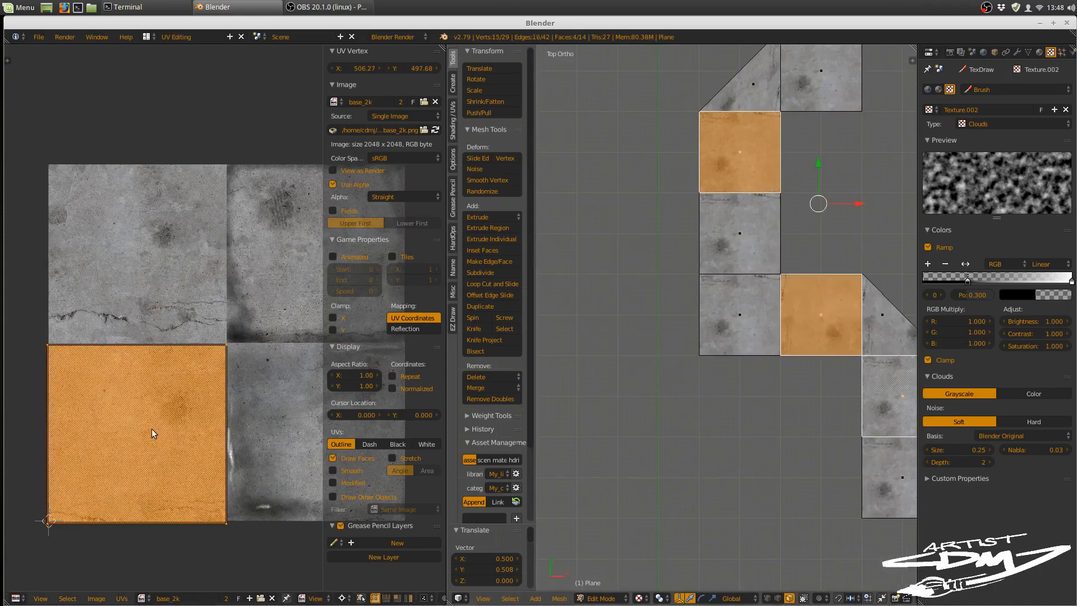
pyautogui.press('g')
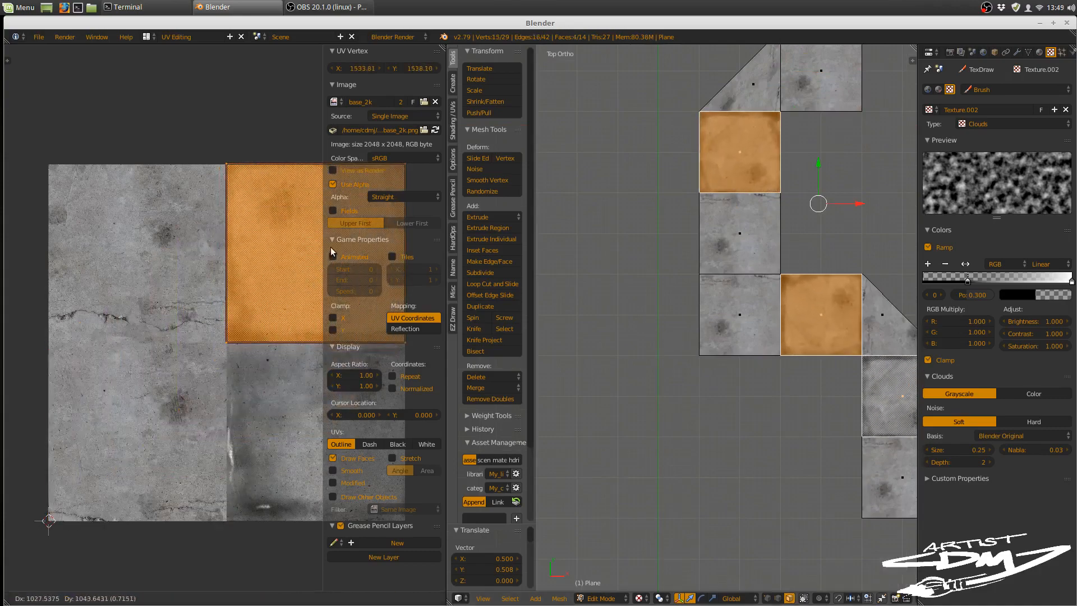
pyautogui.click(331, 247)
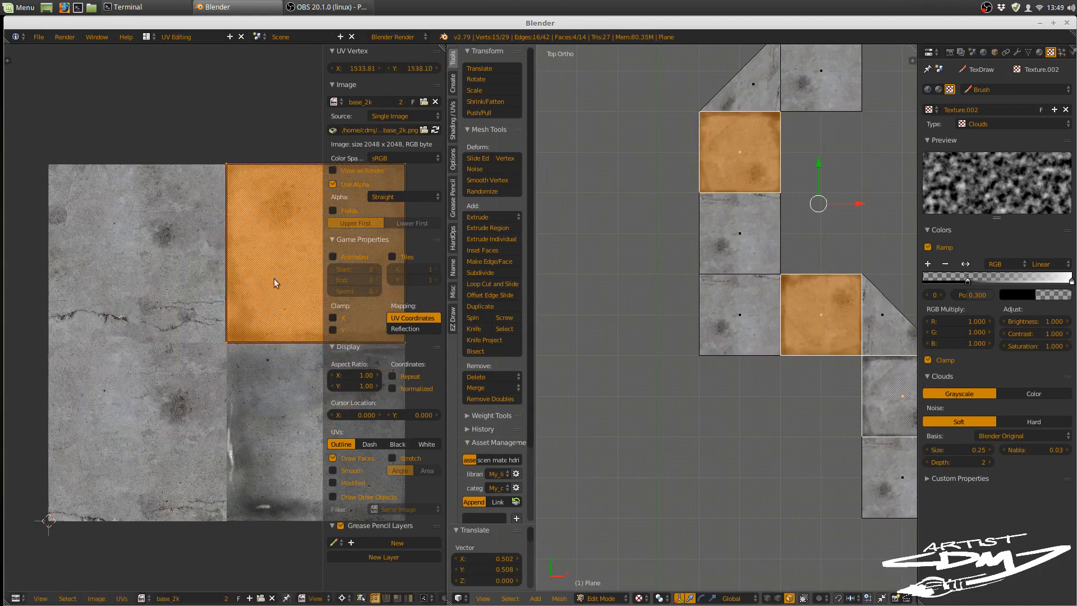
# Step: Select the path's upper triangular face and all of its UV vertices
pyautogui.keyDown('shift'); pyautogui.moveTo(689, 298); pyautogui.dragTo(624, 458, button='middle'); pyautogui.keyUp('shift')
pyautogui.keyDown('shift'); pyautogui.moveTo(673, 275); pyautogui.dragTo(682, 311, button='middle'); pyautogui.keyUp('shift')
pyautogui.rightClick(683, 303)
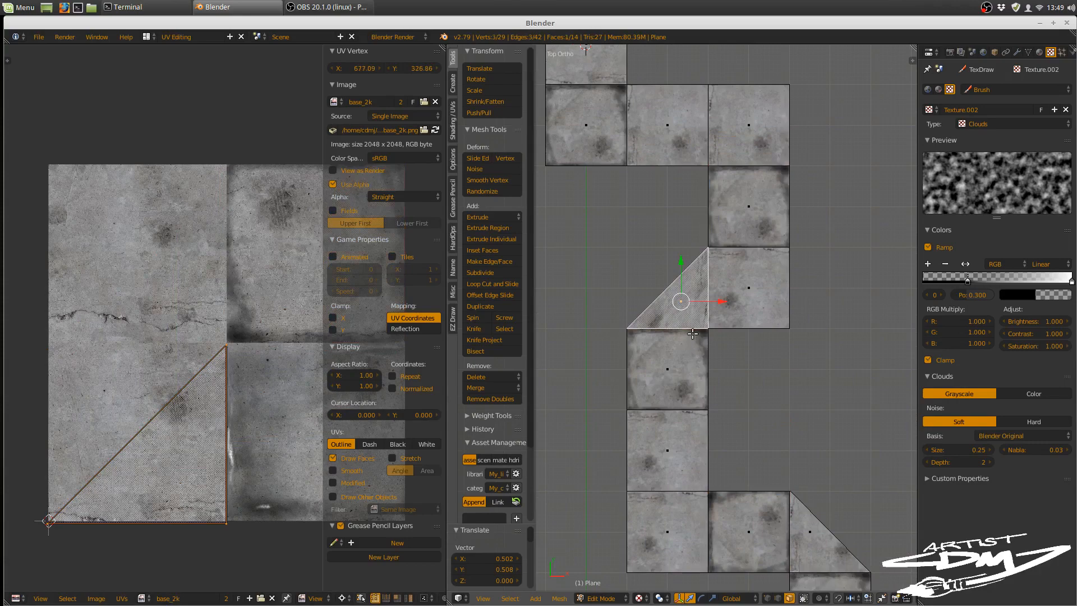
pyautogui.rightClick(159, 447)
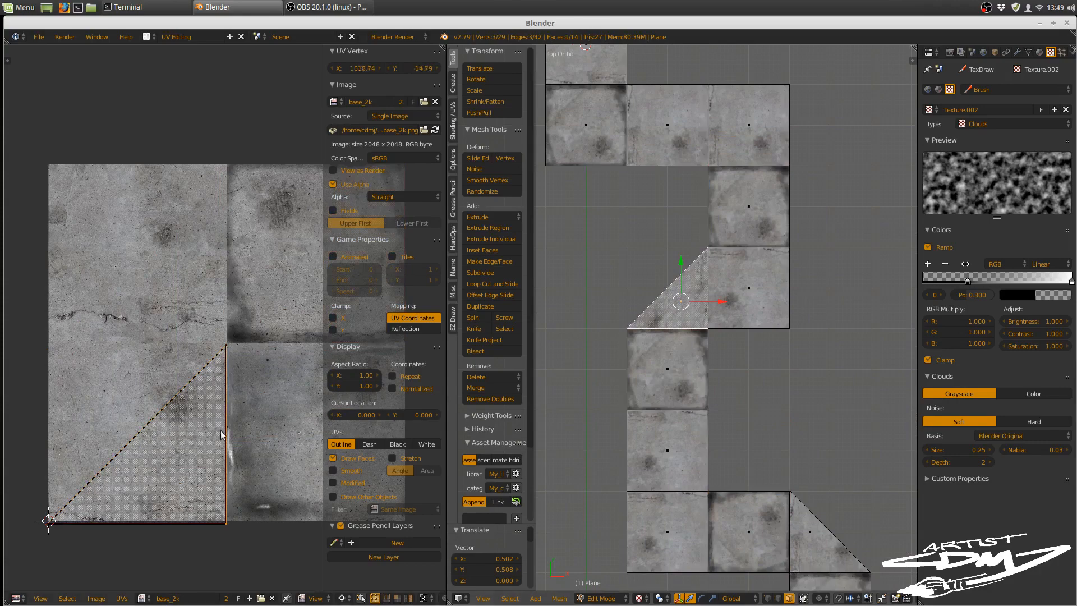
pyautogui.press('a')
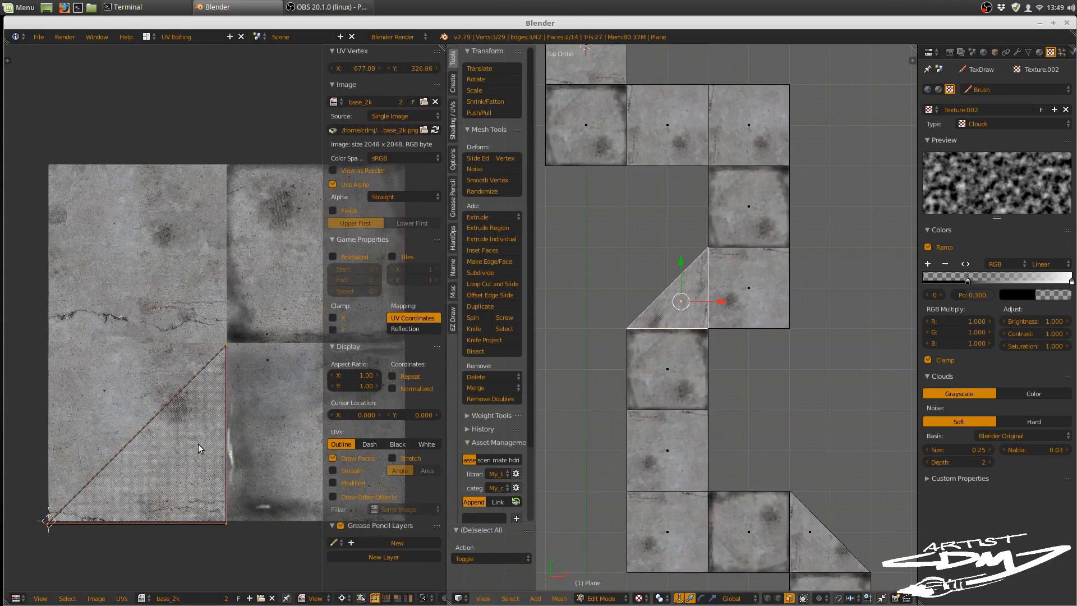
# Step: Try rotating the triangle's UVs by 45 degrees around the 2D cursor, and undo the rotation
pyautogui.press('r')
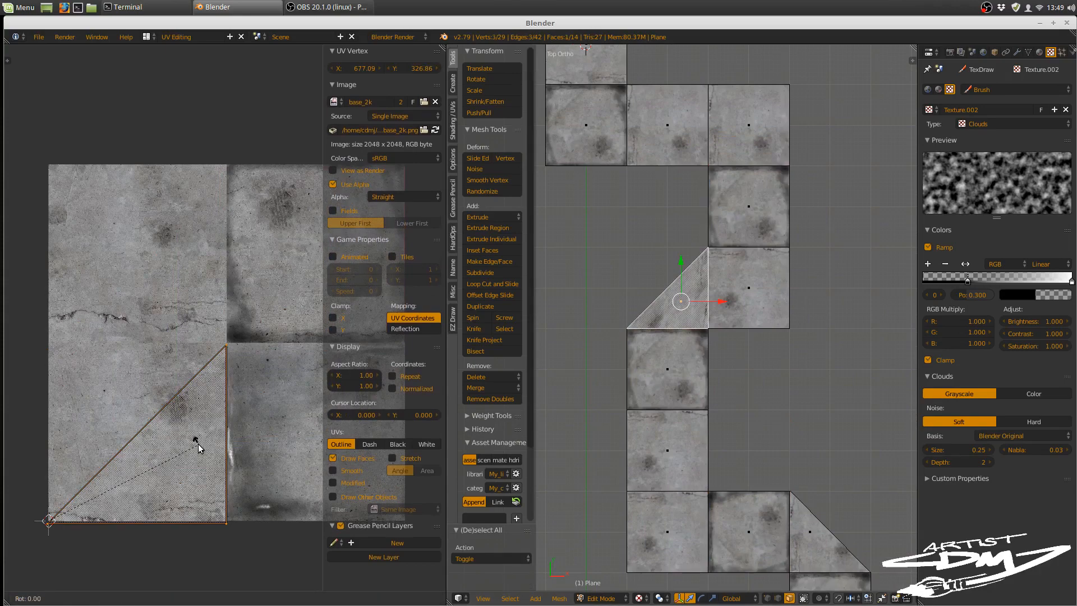
pyautogui.write('45')
pyautogui.press('Return')
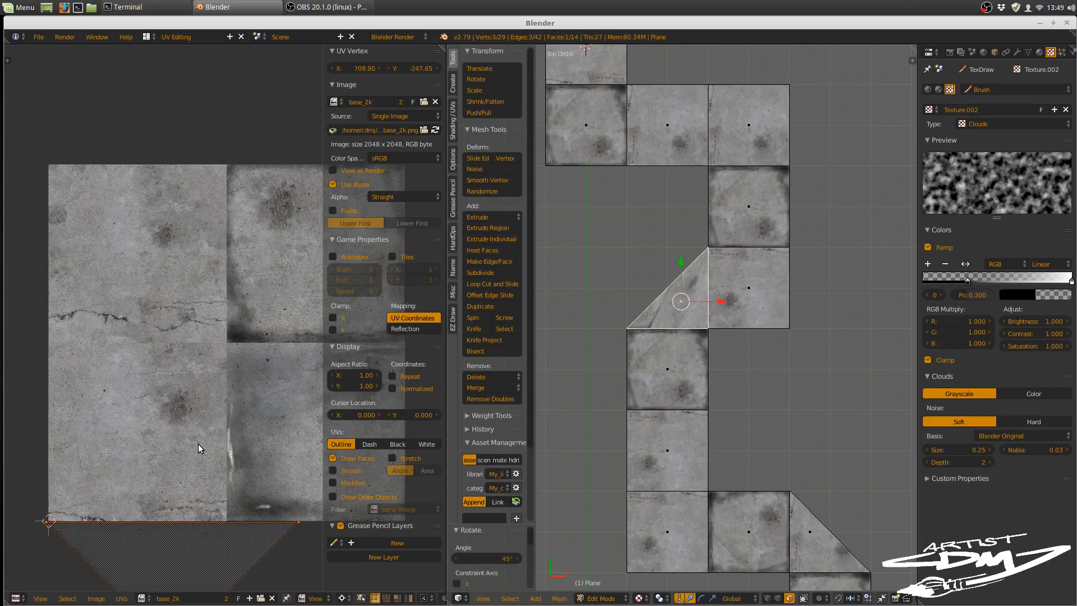
pyautogui.hotkey('ctrl', 'z')
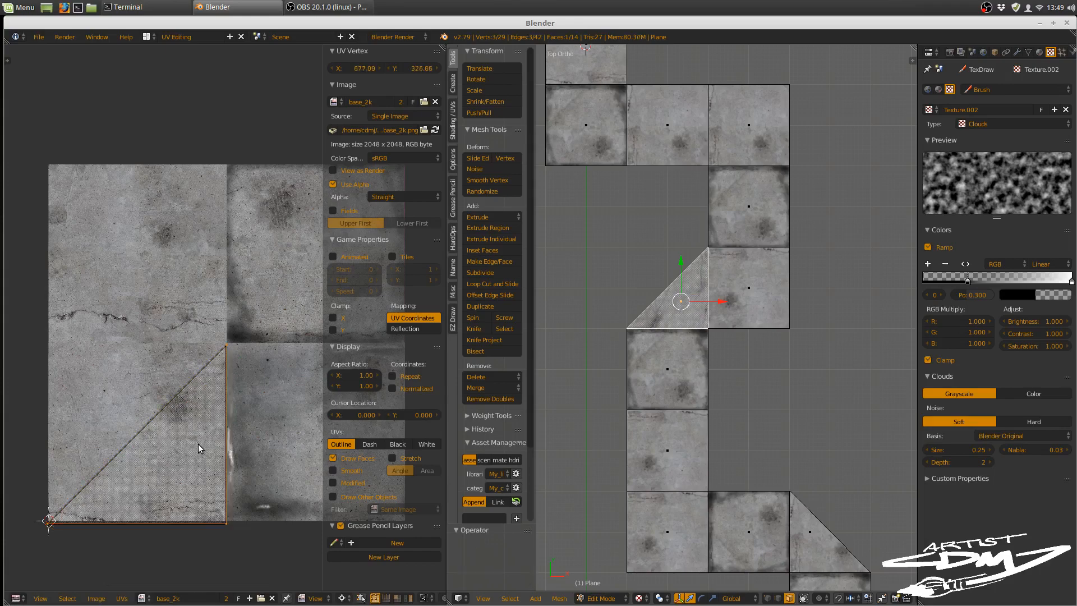
# Step: Rotate the triangle's UVs 45 degrees counterclockwise and move them so the right-angle corner sits at the middle of the image's top edge
pyautogui.press('r')
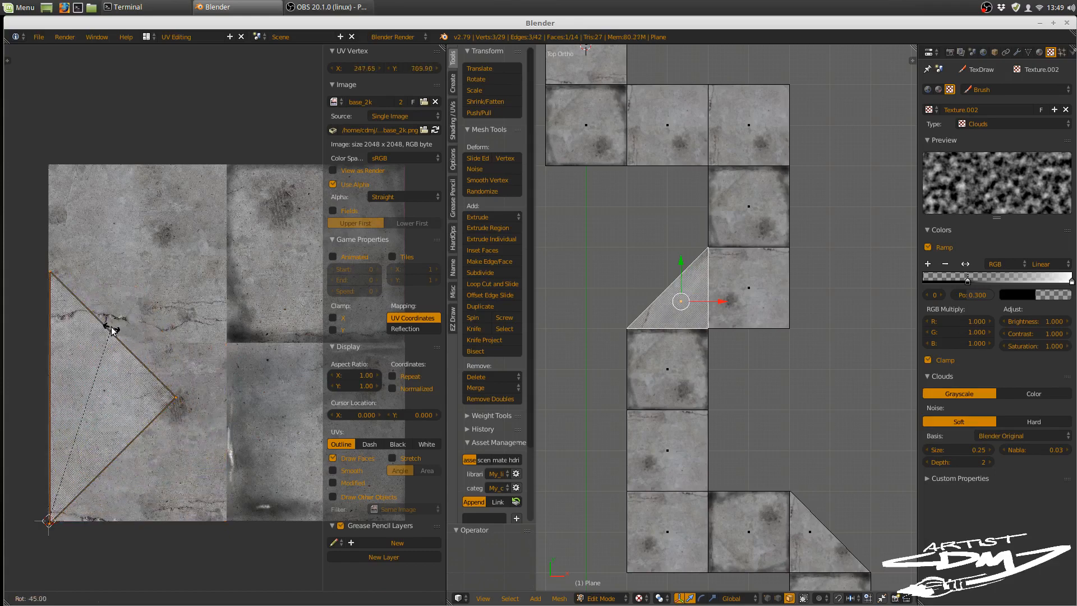
pyautogui.click(112, 331)
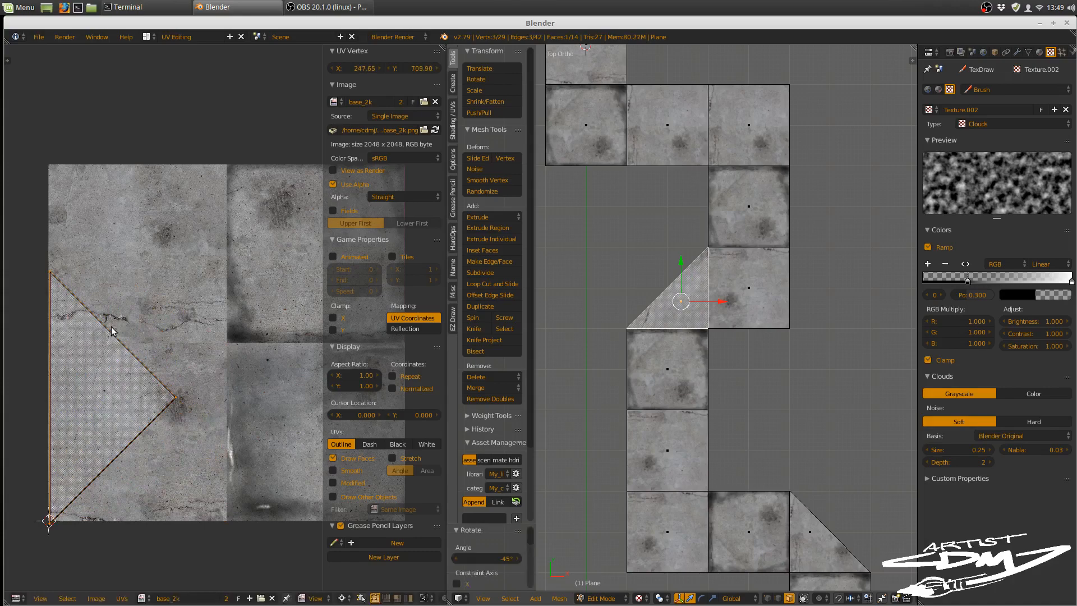
pyautogui.press('g')
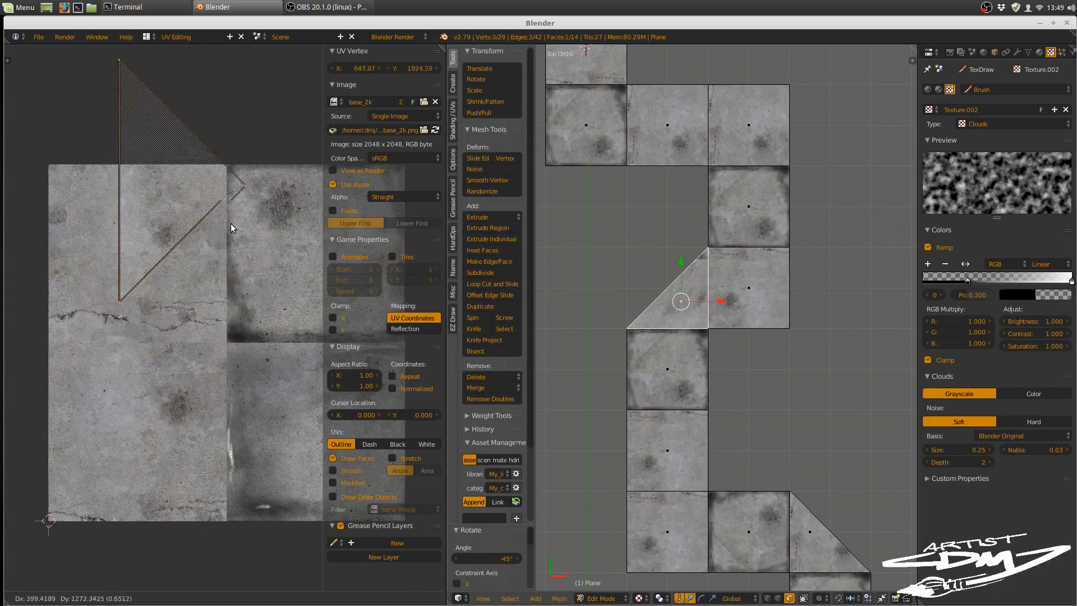
pyautogui.click(211, 218)
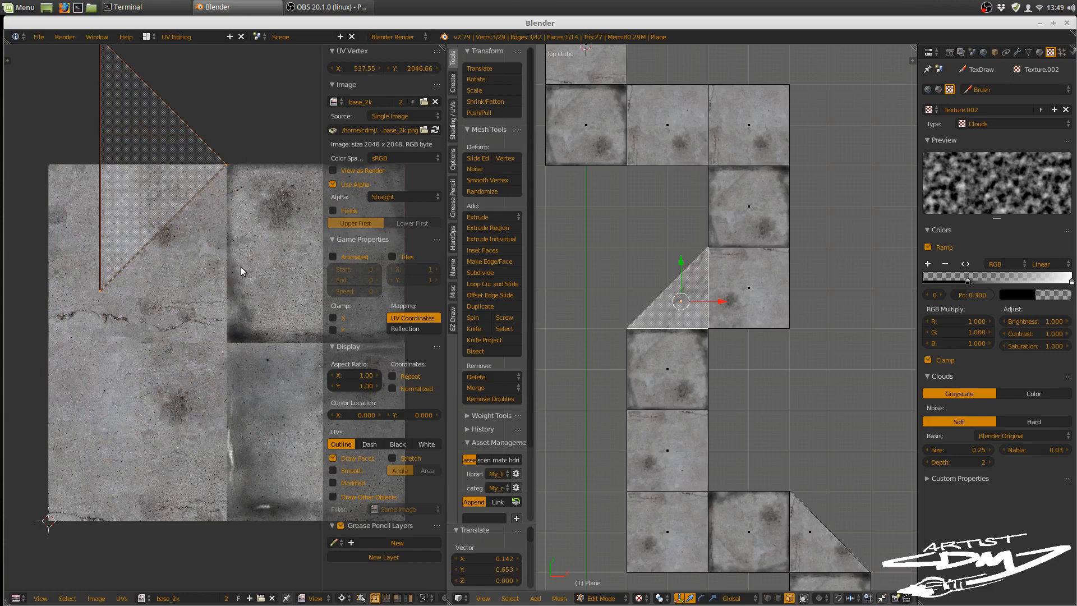
# Step: Using the Median Point pivot, rotate the triangle's UVs 90 degrees counterclockwise and 45 degrees clockwise, and fit them into the image's lower-right quadrant
pyautogui.click(350, 598)
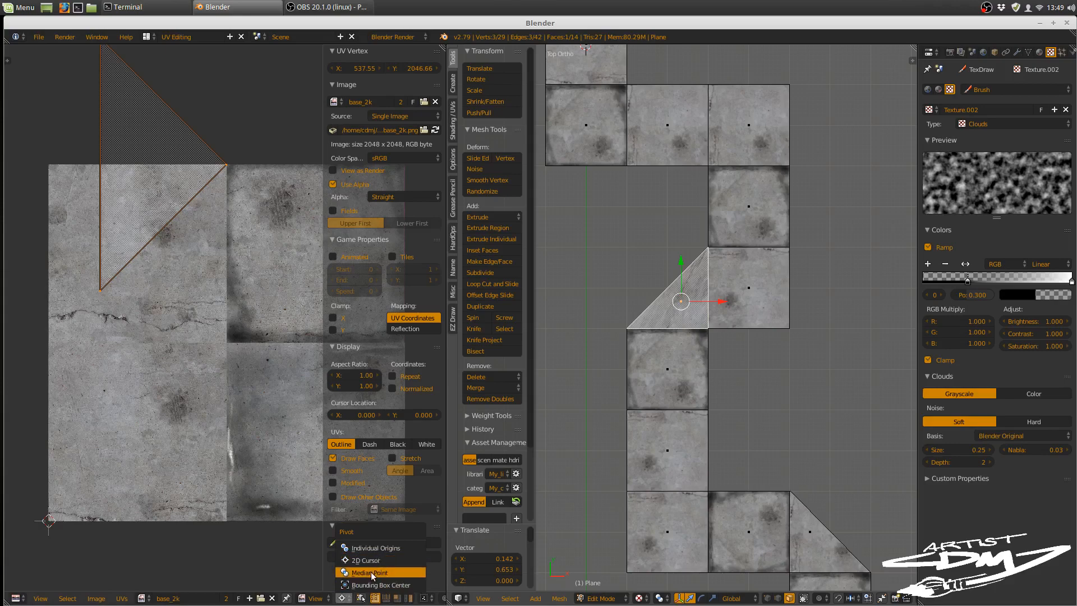
pyautogui.click(371, 571)
pyautogui.press('r')
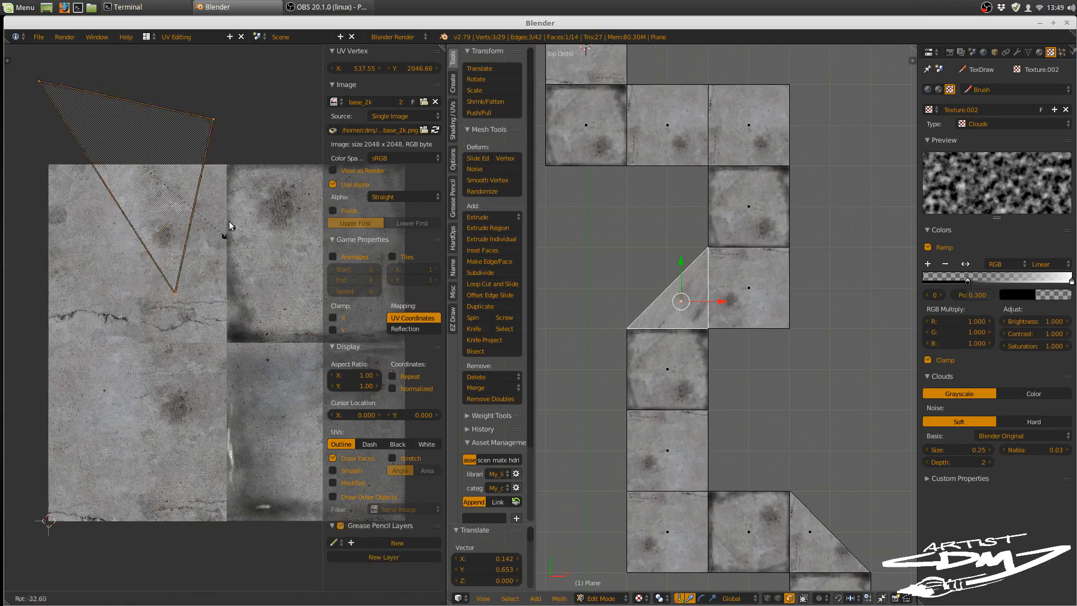
pyautogui.click(203, 153)
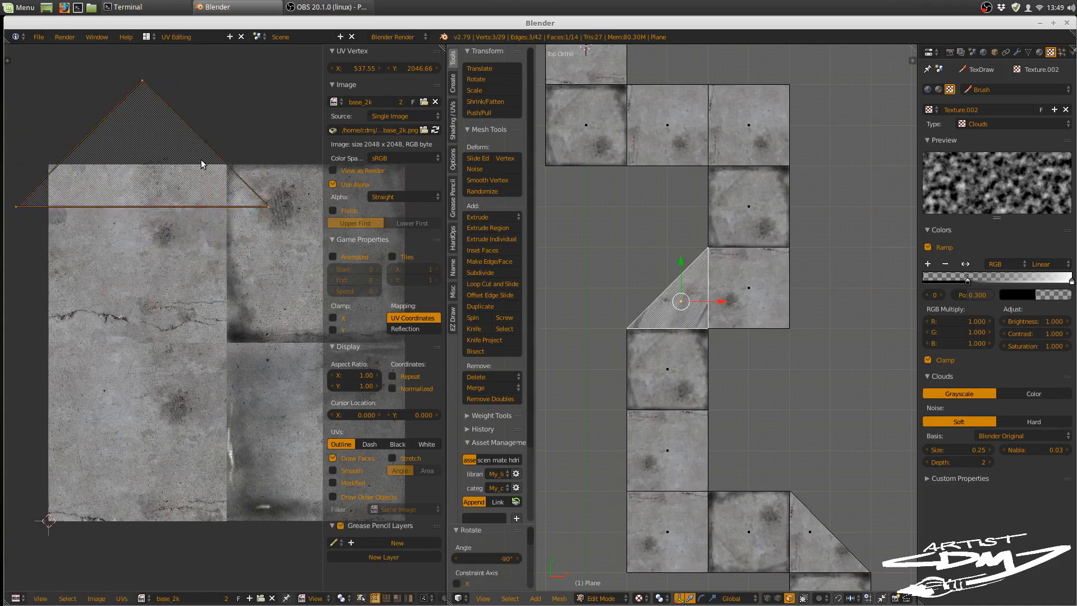
pyautogui.press('r')
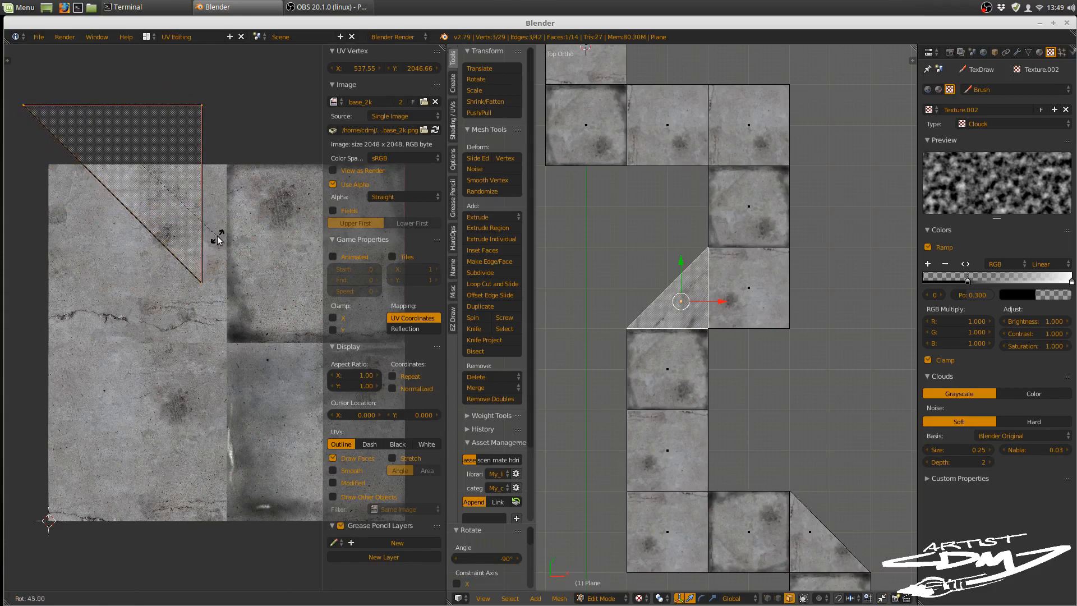
pyautogui.click(217, 237)
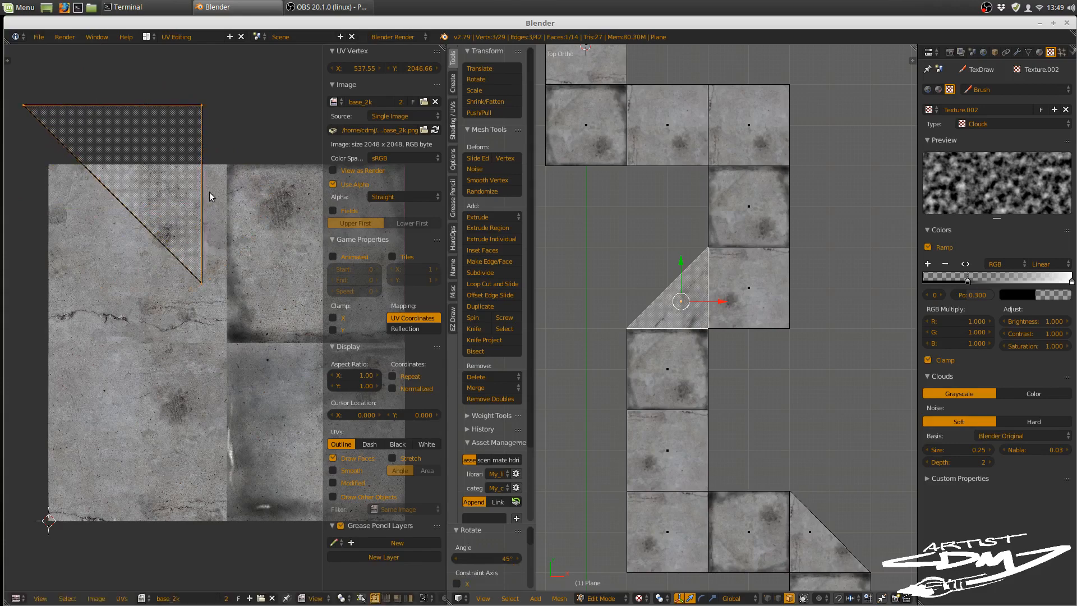
pyautogui.press('g')
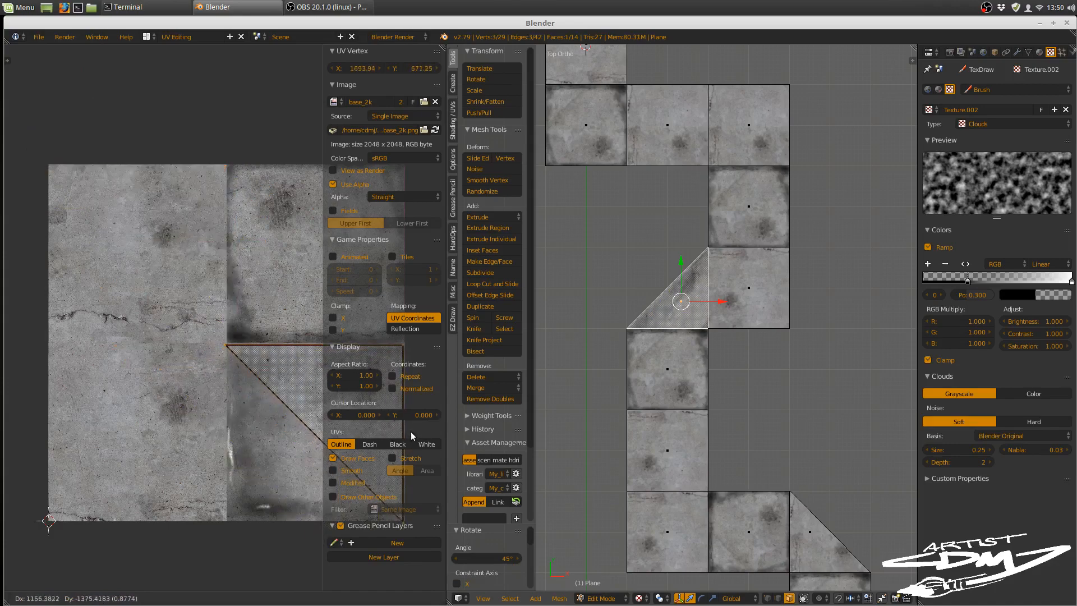
pyautogui.click(411, 432)
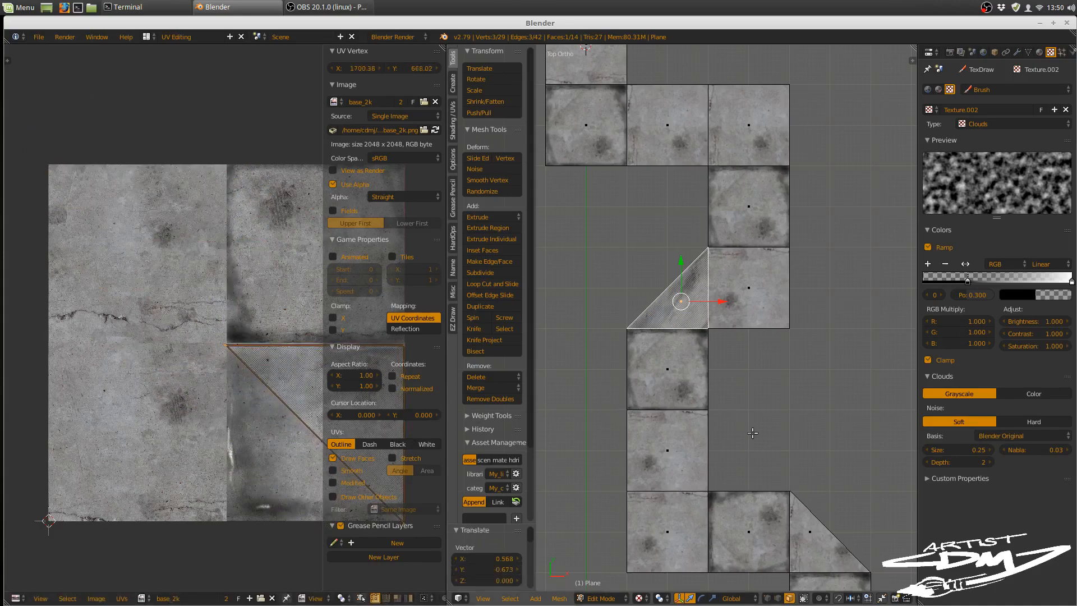
# Step: Move the UVs of the middle square in the path's upper three-square row onto the image's lower-right quadrant, aligned to its edges
pyautogui.keyDown('shift'); pyautogui.moveTo(839, 511); pyautogui.dragTo(831, 472, button='middle'); pyautogui.keyUp('shift')
pyautogui.rightClick(801, 505)
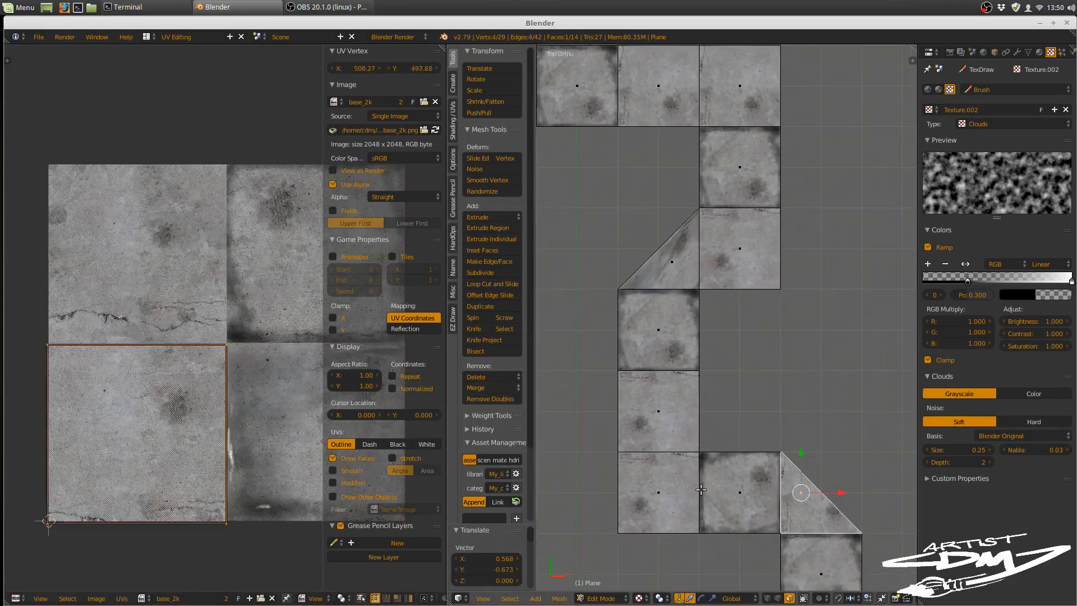
pyautogui.keyDown('shift'); pyautogui.moveTo(783, 493); pyautogui.dragTo(743, 344, button='middle'); pyautogui.keyUp('shift')
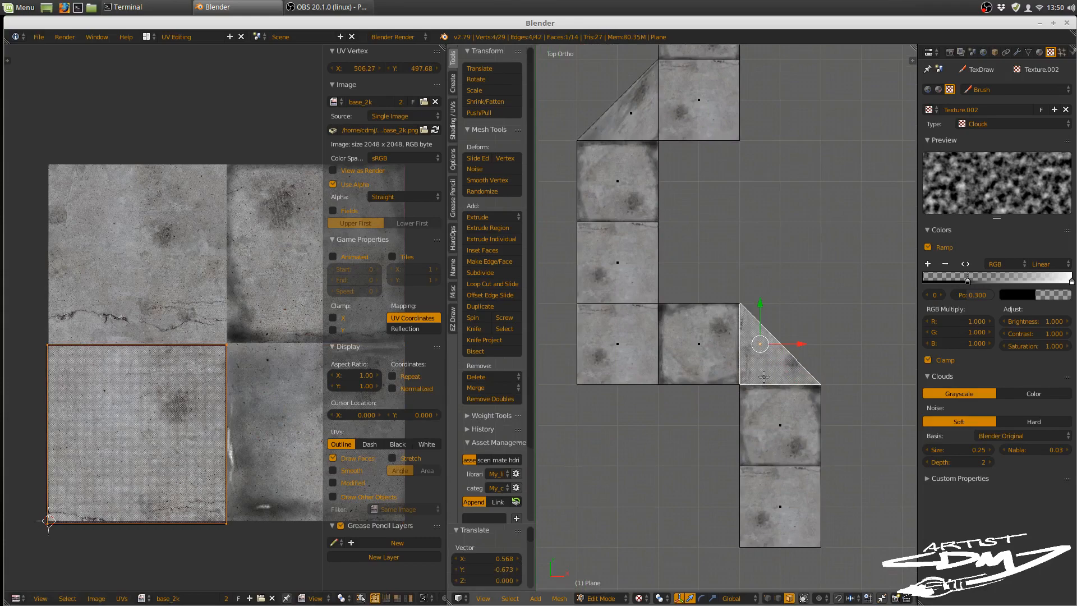
pyautogui.keyDown('shift'); pyautogui.moveTo(774, 424); pyautogui.dragTo(789, 562, button='middle'); pyautogui.keyUp('shift')
pyautogui.keyDown('shift'); pyautogui.moveTo(767, 238); pyautogui.dragTo(782, 382, button='middle'); pyautogui.keyUp('shift')
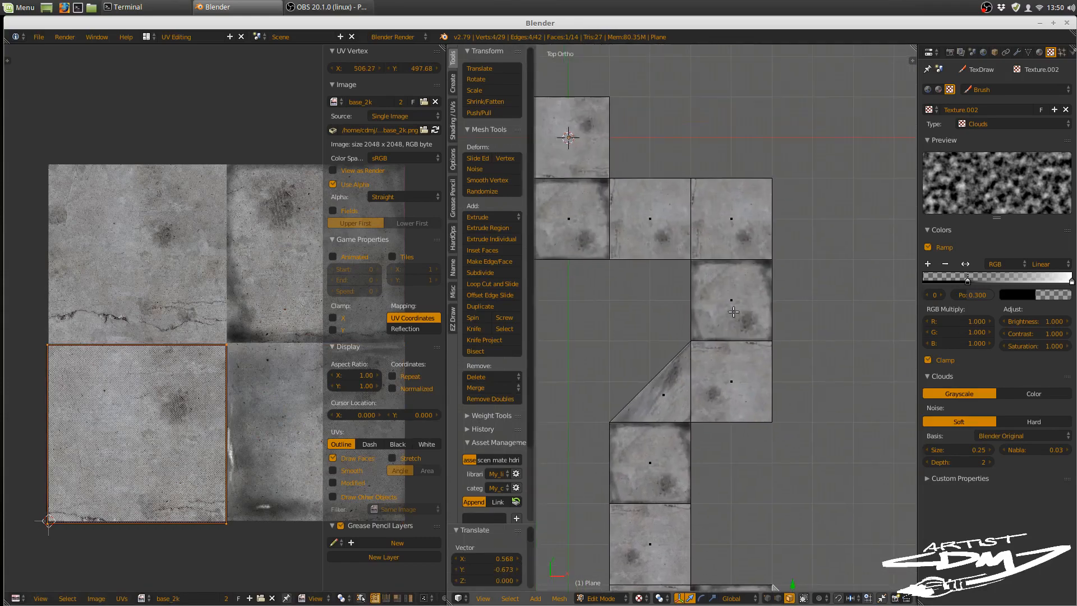
pyautogui.keyDown('shift'); pyautogui.moveTo(683, 207); pyautogui.dragTo(745, 255, button='middle'); pyautogui.keyUp('shift')
pyautogui.rightClick(718, 264)
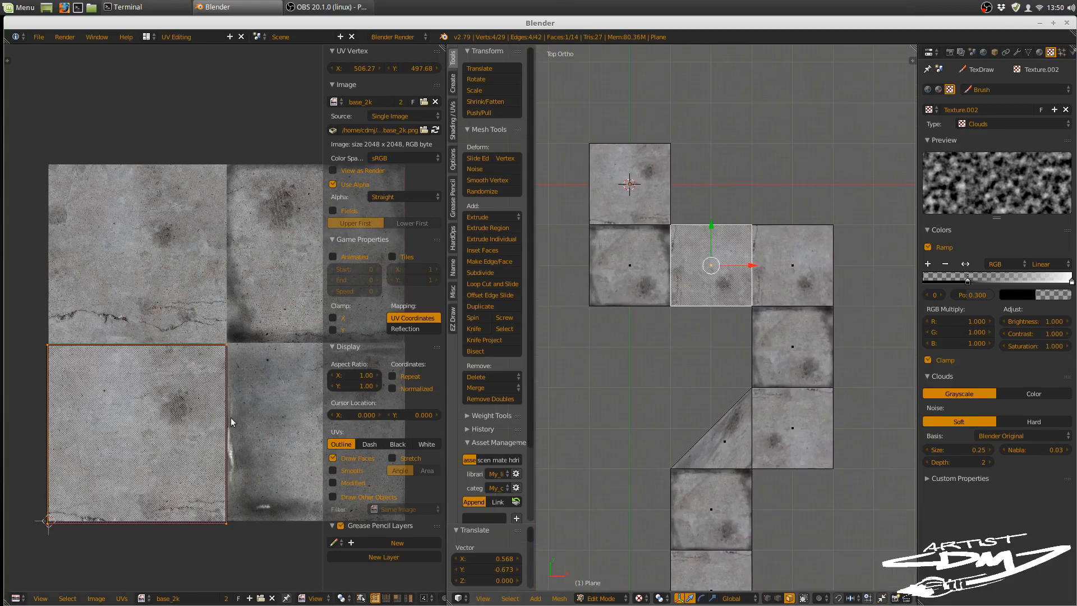
pyautogui.press('g')
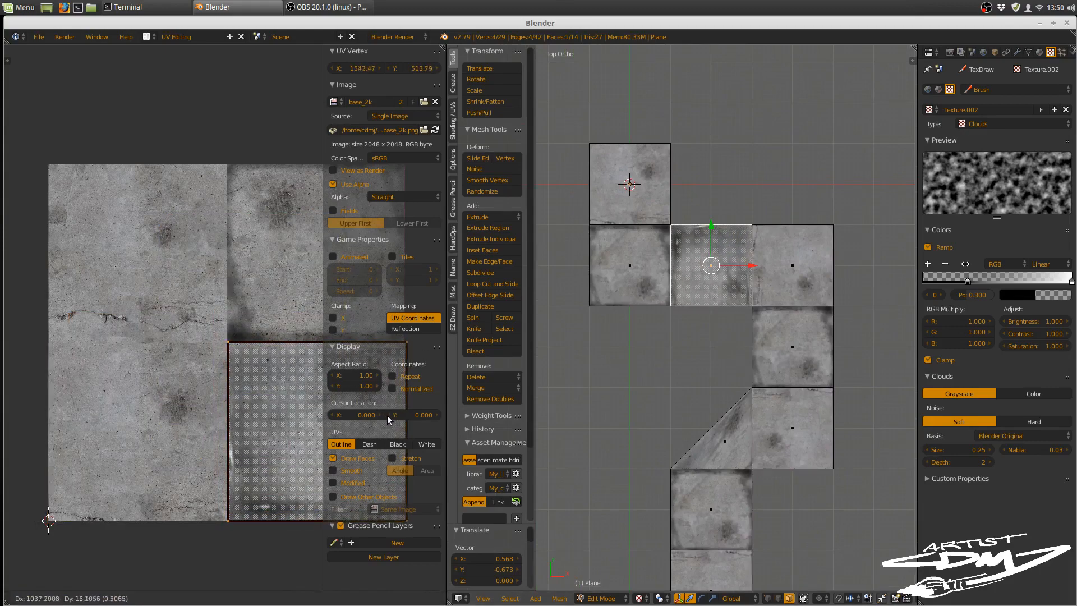
pyautogui.click(389, 419)
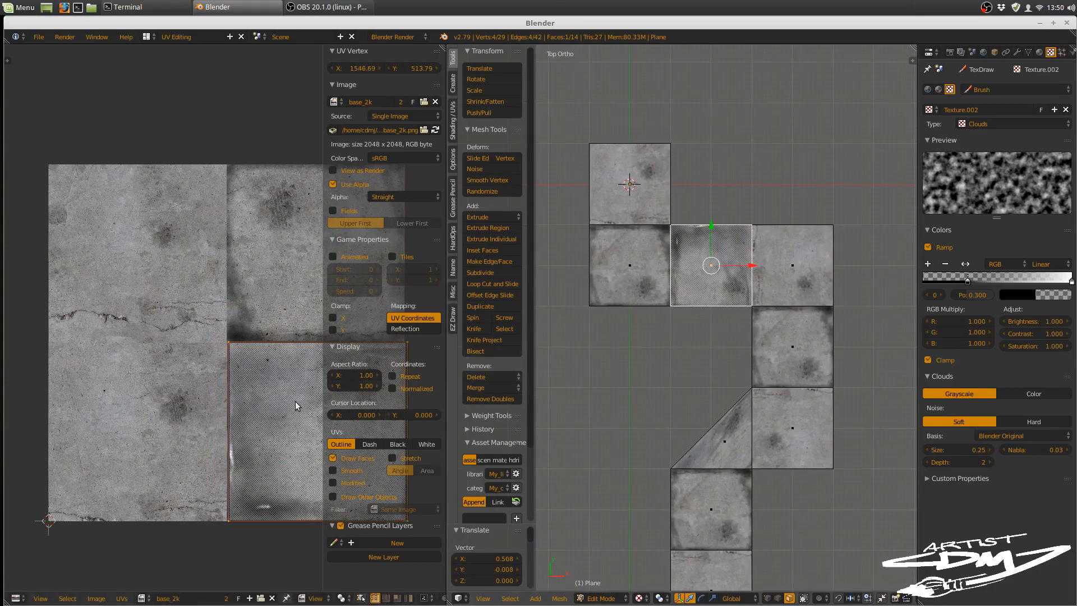
pyautogui.press('g')
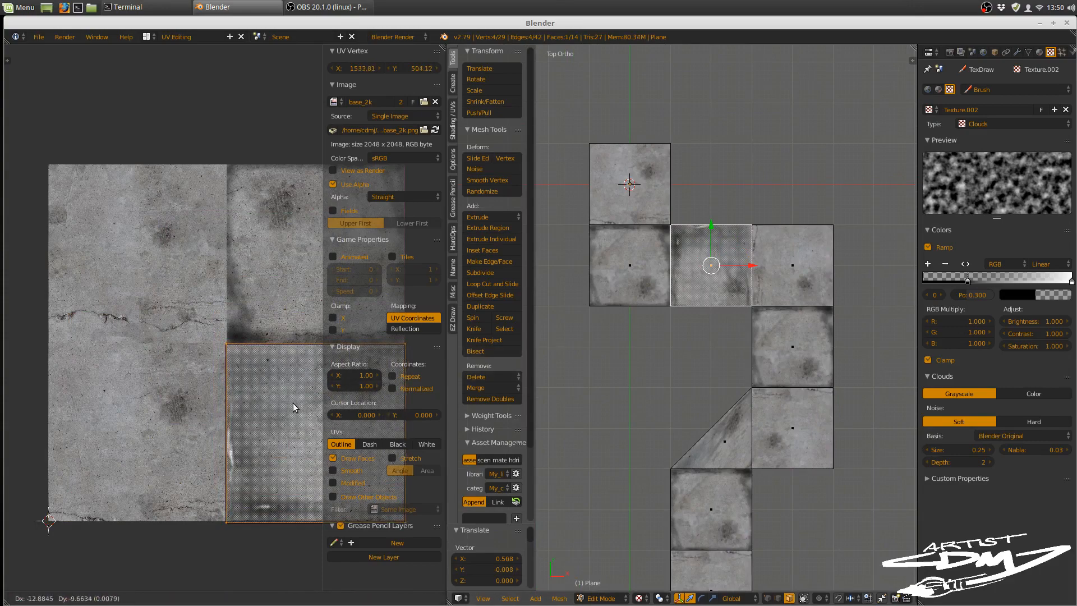
pyautogui.click(293, 403)
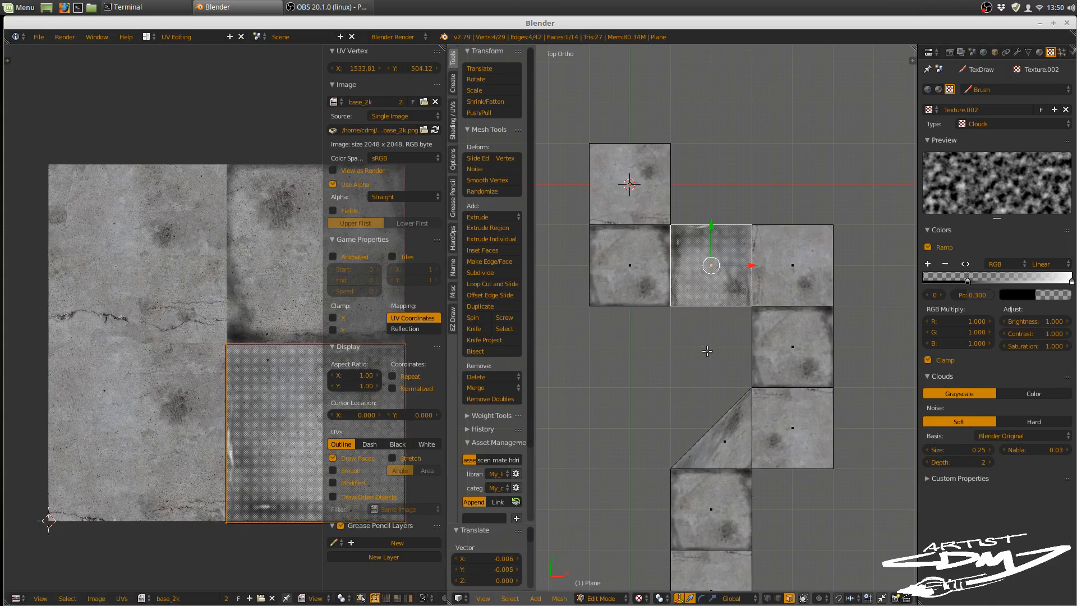
# Step: Switch the path mesh to Object Mode and examine the concrete detail and seams between its upper faces up close
pyautogui.press('Tab')
pyautogui.click(686, 376)
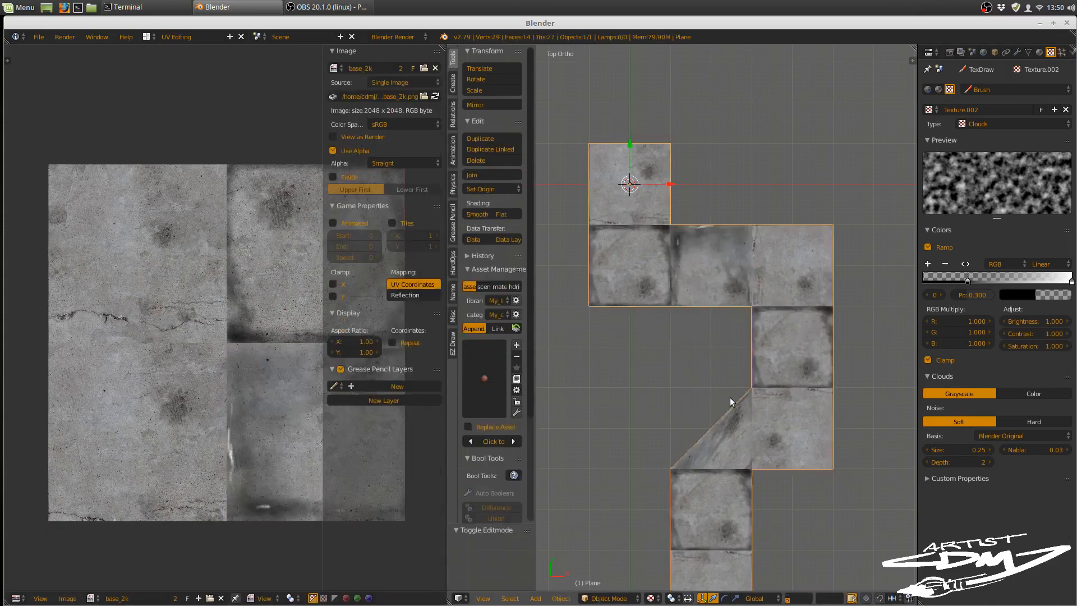
pyautogui.scroll(-2, 735, 398)
pyautogui.moveTo(738, 396); pyautogui.dragTo(764, 322, button='middle')
pyautogui.scroll(5, 762, 351)
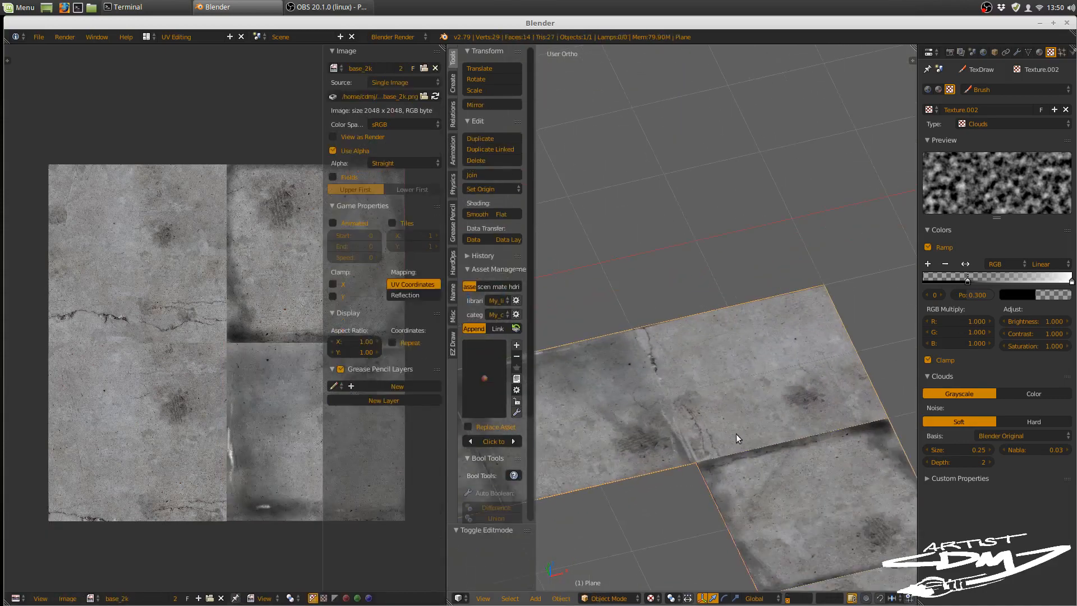
pyautogui.keyDown('shift'); pyautogui.moveTo(735, 433); pyautogui.dragTo(629, 396, button='middle'); pyautogui.keyUp('shift')
pyautogui.scroll(3, 779, 249)
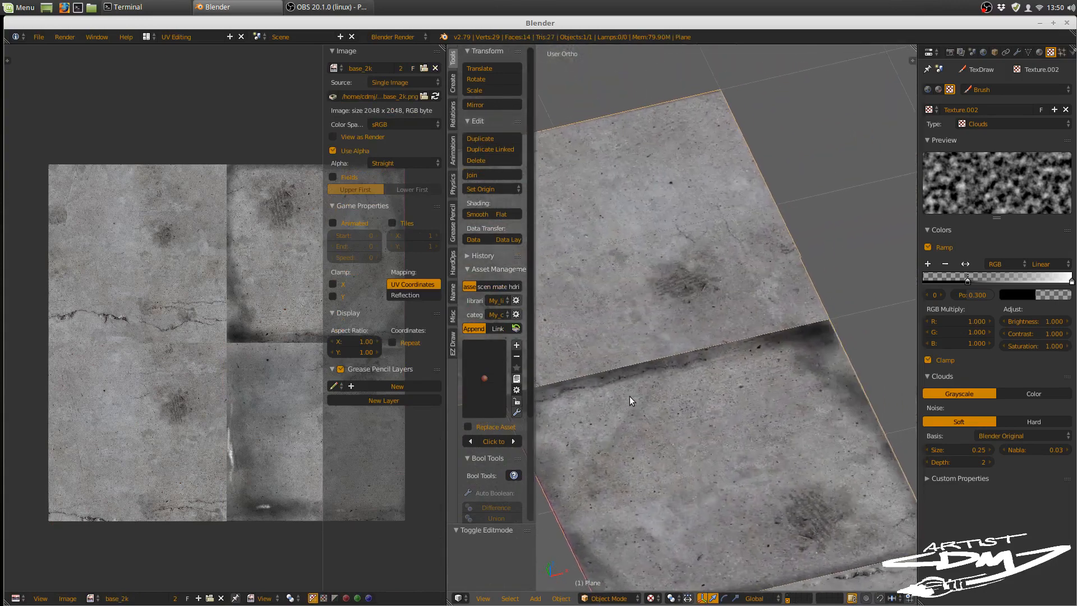
pyautogui.keyDown('shift'); pyautogui.moveTo(698, 419); pyautogui.dragTo(715, 279, button='middle'); pyautogui.keyUp('shift')
pyautogui.scroll(2, 758, 345)
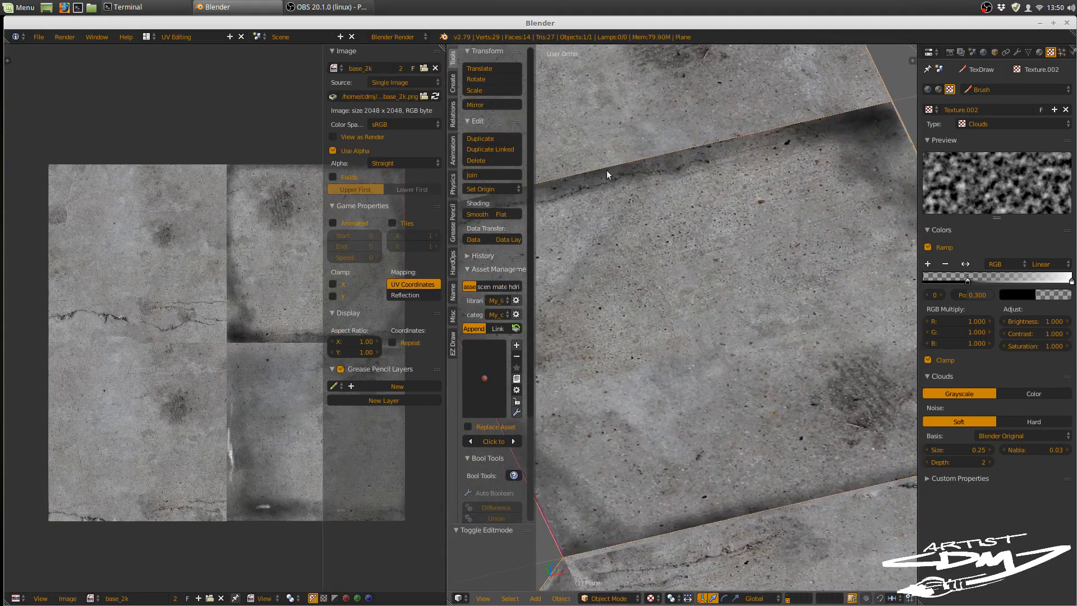
pyautogui.scroll(-3, 794, 275)
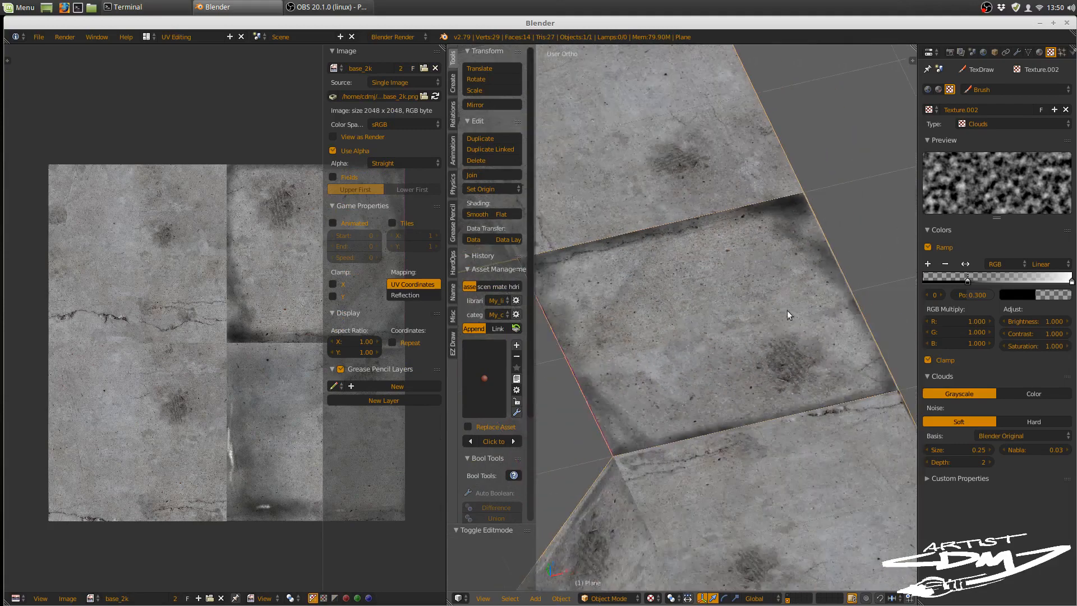
pyautogui.scroll(-1, 662, 340)
pyautogui.moveTo(664, 341); pyautogui.dragTo(686, 363, button='middle')
pyautogui.scroll(1, 687, 364)
pyautogui.keyDown('shift'); pyautogui.moveTo(701, 442); pyautogui.dragTo(658, 402, button='middle'); pyautogui.keyUp('shift')
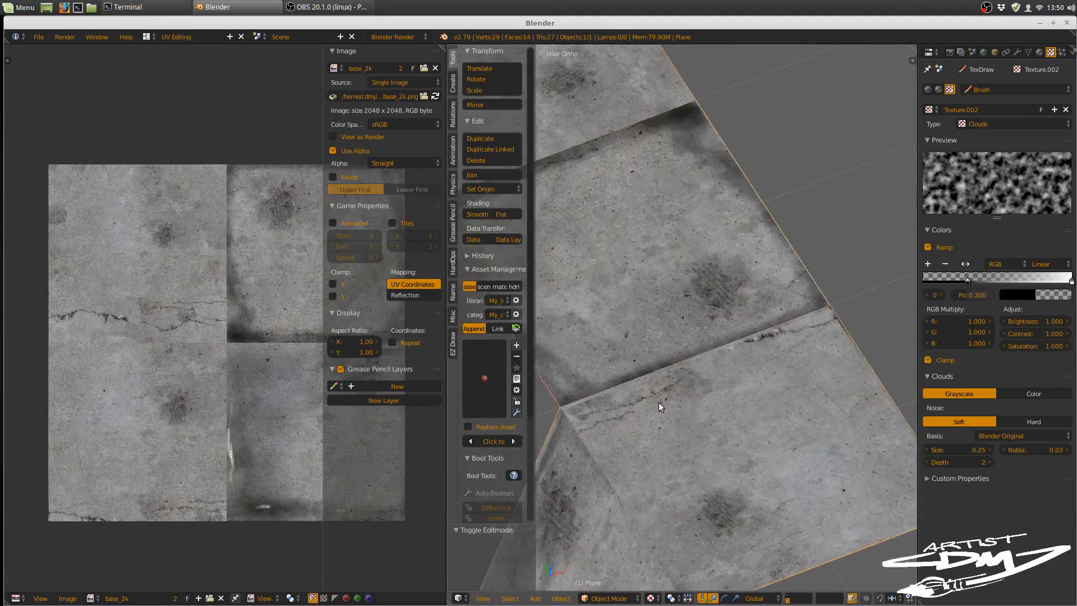
pyautogui.keyDown('shift'); pyautogui.moveTo(768, 359); pyautogui.dragTo(785, 402, button='middle'); pyautogui.keyUp('shift')
pyautogui.keyDown('shift'); pyautogui.moveTo(714, 393); pyautogui.dragTo(754, 382, button='middle'); pyautogui.keyUp('shift')
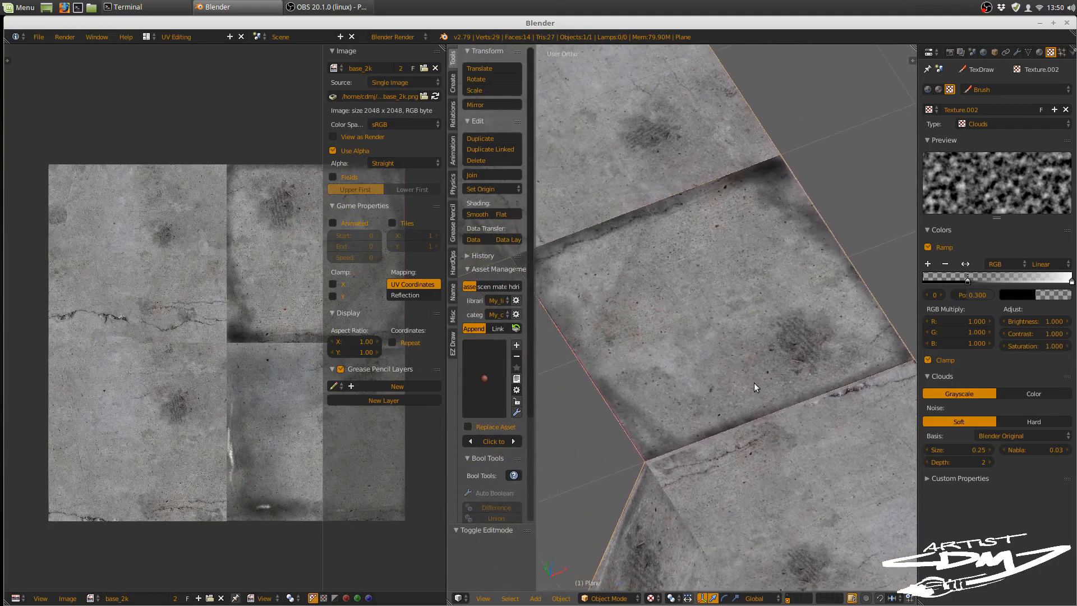
pyautogui.scroll(1, 764, 376)
pyautogui.scroll(3, 767, 365)
pyautogui.scroll(-1, 766, 355)
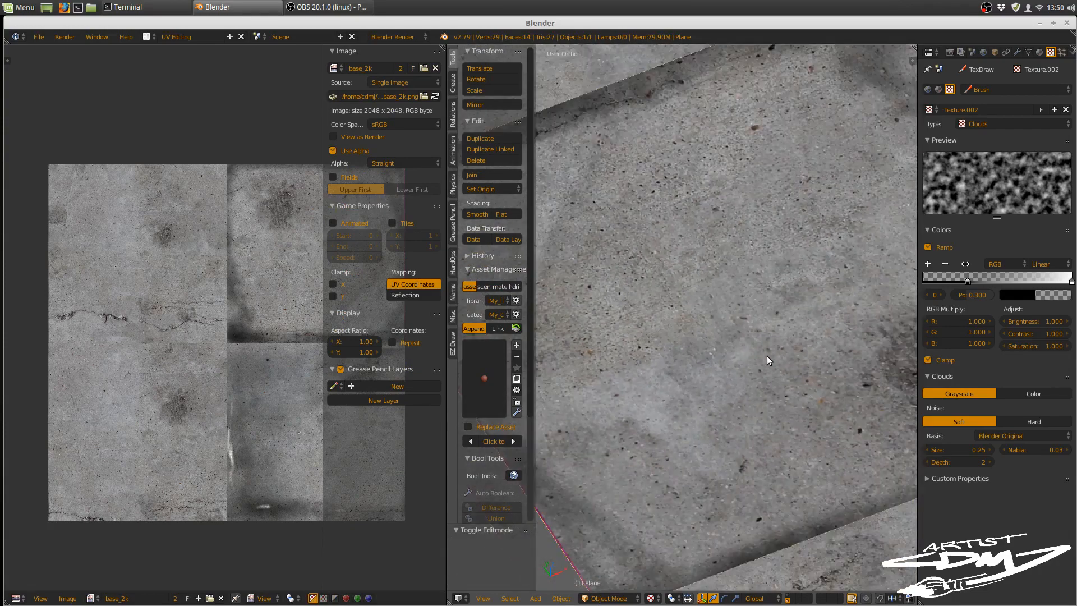
pyautogui.scroll(-3, 795, 334)
pyautogui.keyDown('shift'); pyautogui.moveTo(746, 344); pyautogui.dragTo(810, 386, button='middle'); pyautogui.keyUp('shift')
pyautogui.scroll(-2, 736, 373)
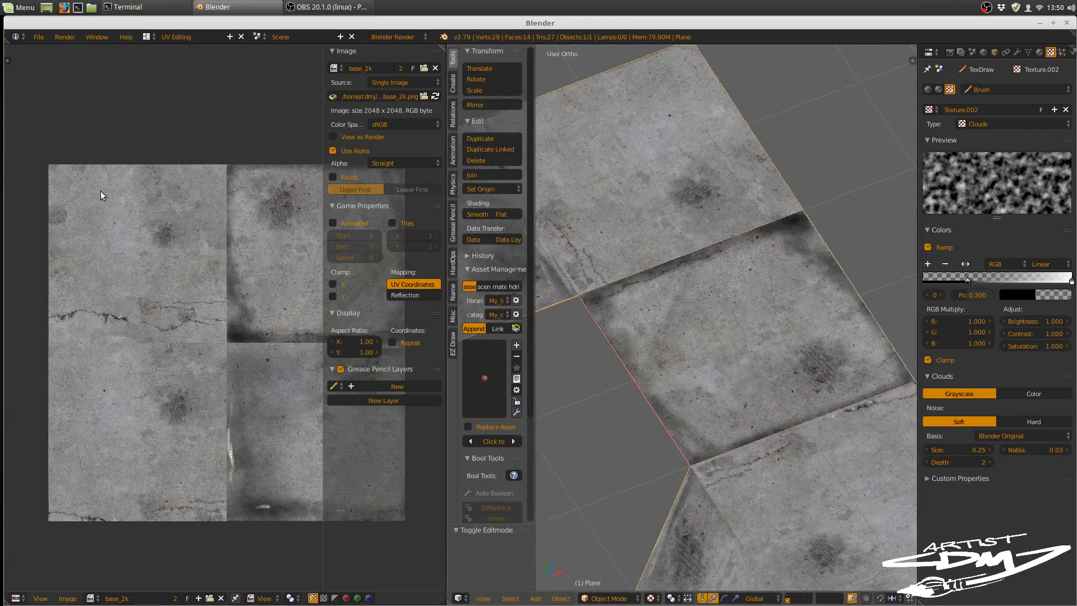
# Step: Examine the whole textured path from a distance, from several angles and from overhead
pyautogui.scroll(-4, 738, 369)
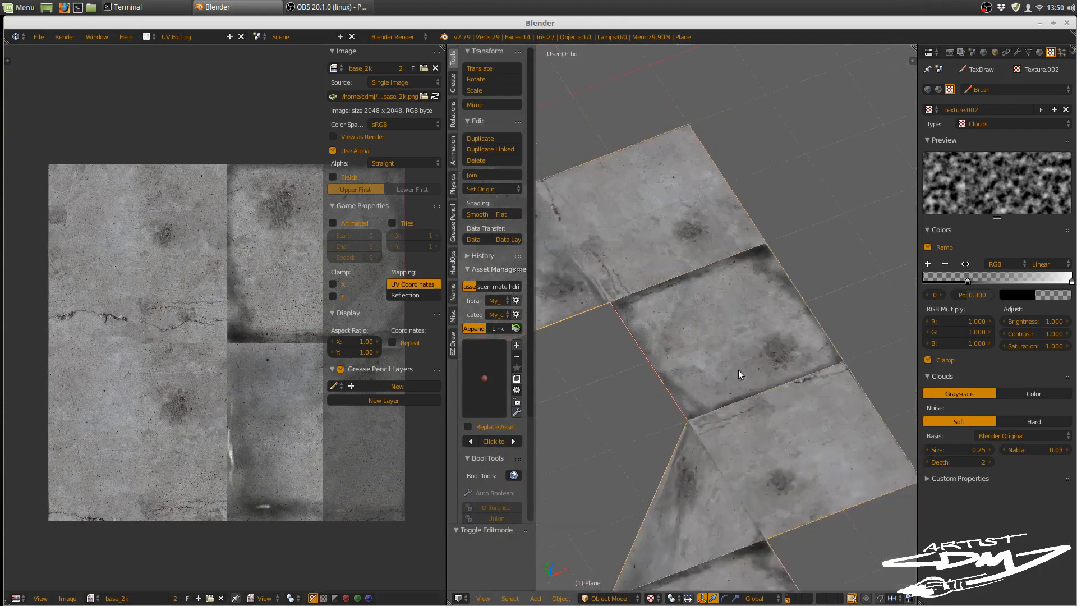
pyautogui.keyDown('shift'); pyautogui.moveTo(767, 413); pyautogui.dragTo(778, 352, button='middle'); pyautogui.keyUp('shift')
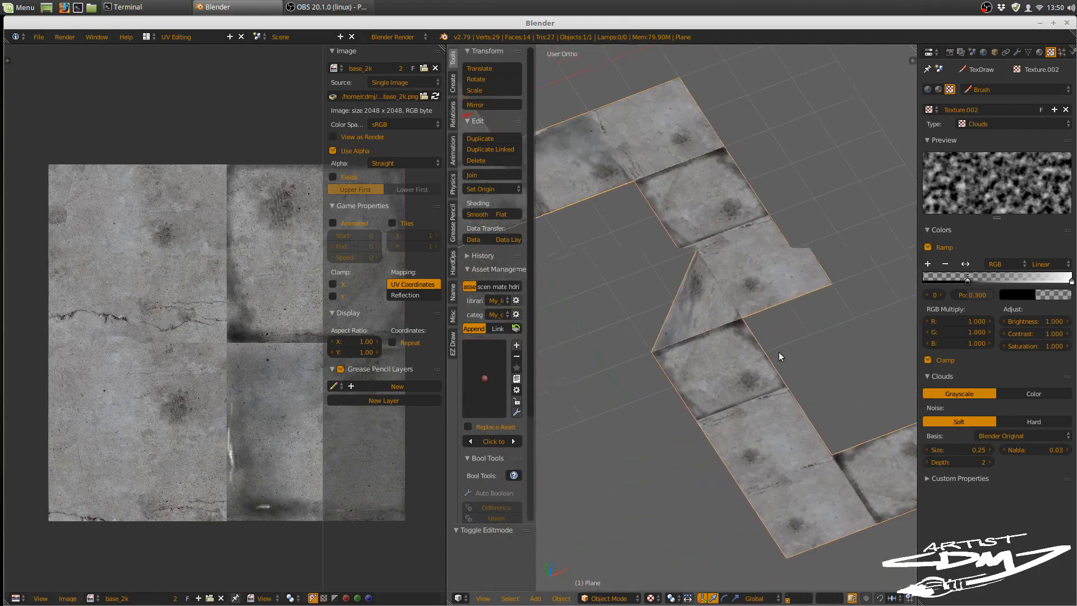
pyautogui.scroll(-2, 778, 354)
pyautogui.moveTo(769, 443); pyautogui.dragTo(795, 462, button='middle')
pyautogui.moveTo(781, 426); pyautogui.dragTo(771, 429, button='middle')
pyautogui.scroll(1, 767, 376)
pyautogui.moveTo(767, 376)
pyautogui.keyDown('ctrl'); pyautogui.mouseDown(button='middle')
pyautogui.moveTo(762, 399)
pyautogui.moveTo(785, 377)
pyautogui.mouseUp(button='middle'); pyautogui.keyUp('ctrl')
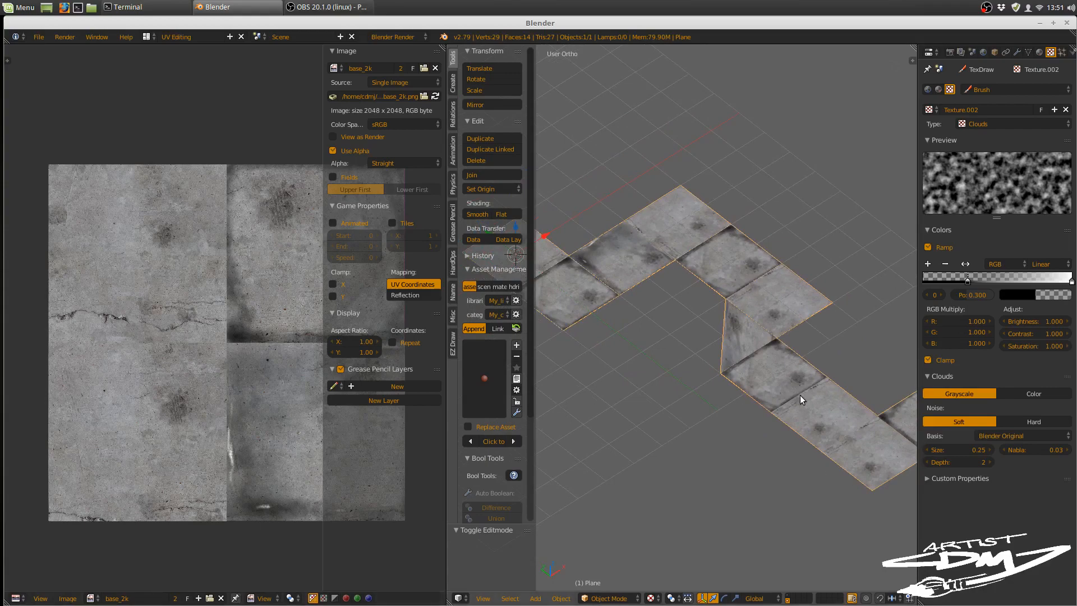
pyautogui.moveTo(800, 395); pyautogui.dragTo(729, 415, button='middle')
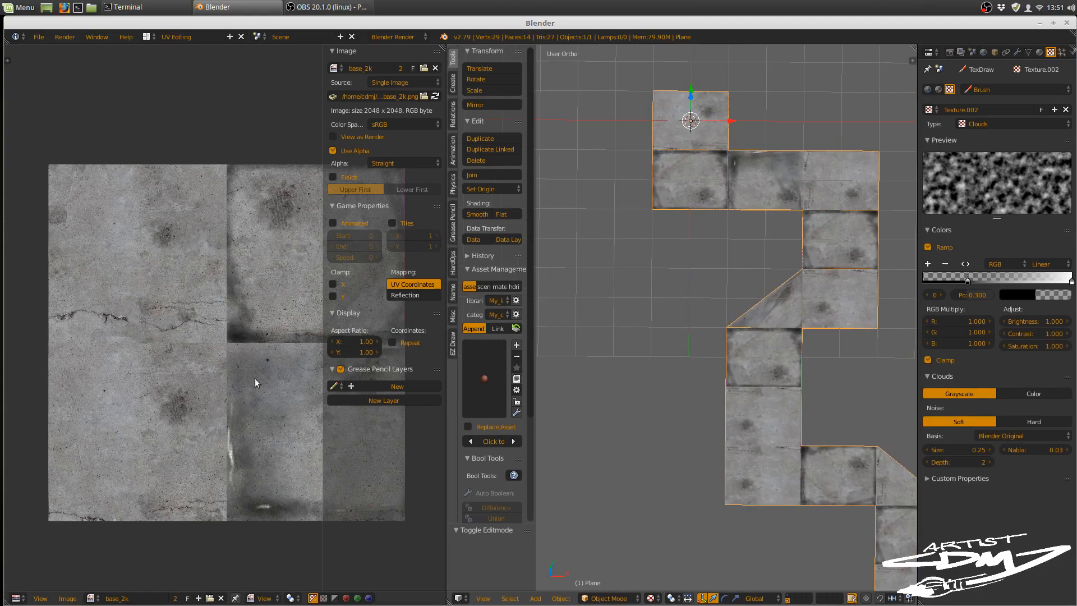
pyautogui.moveTo(778, 349); pyautogui.dragTo(751, 329, button='middle')
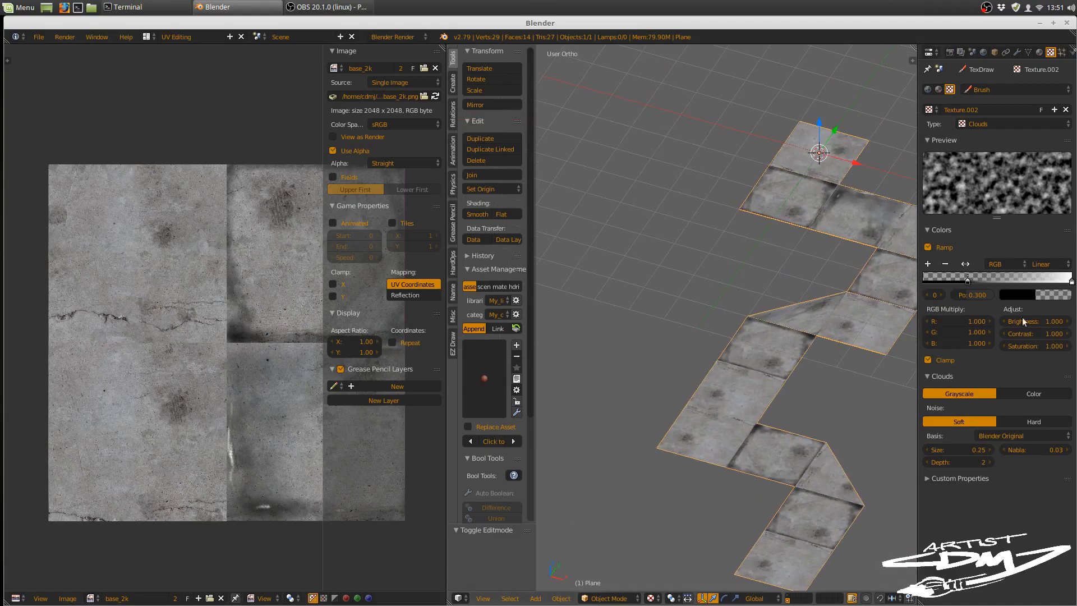
pyautogui.hotkey('alt', 'Tab')
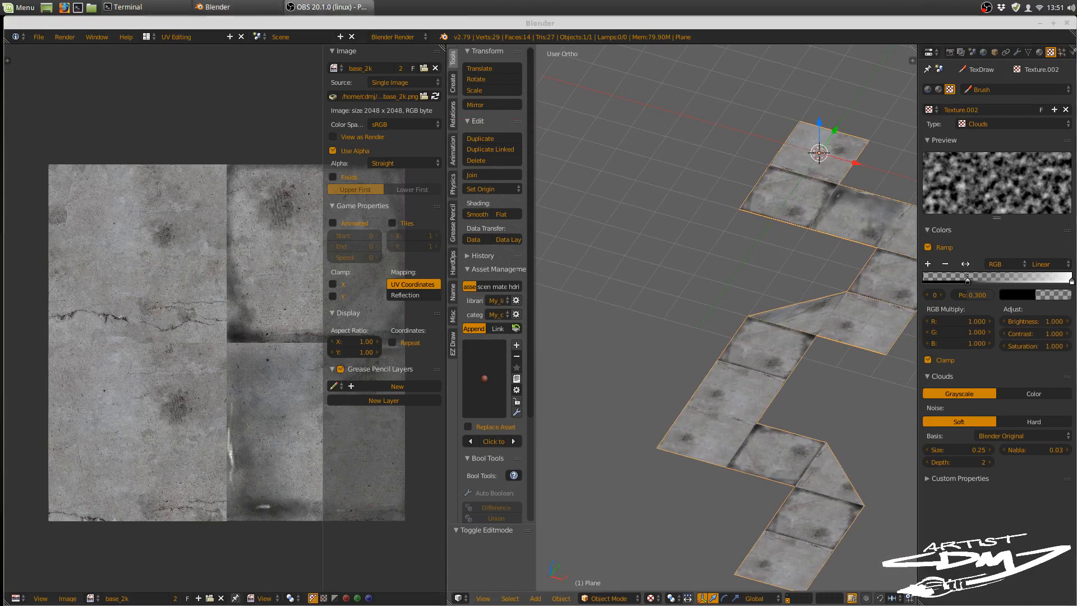